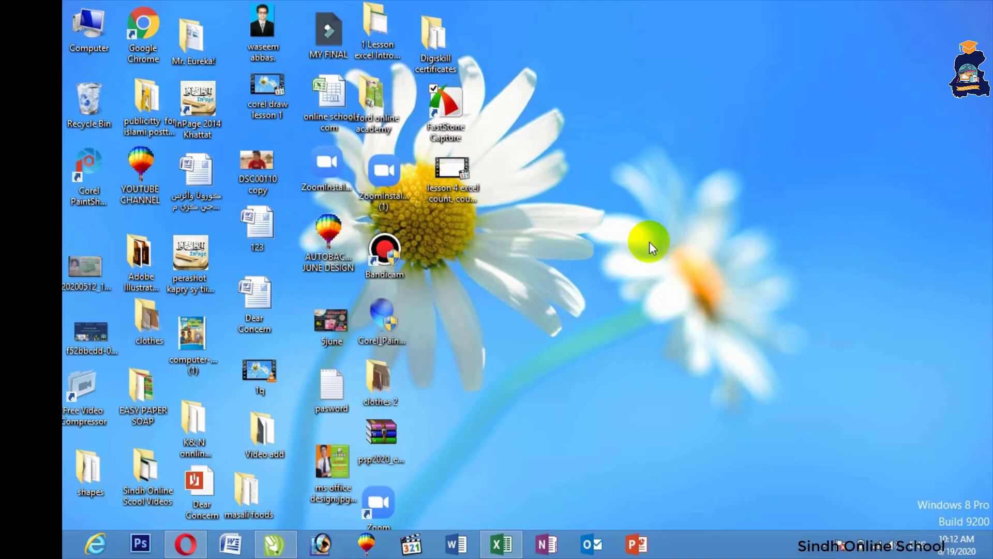
Step: On a new Sheet2, enter Sindh in E5 and Onlin School in F5
left_click(501, 543)
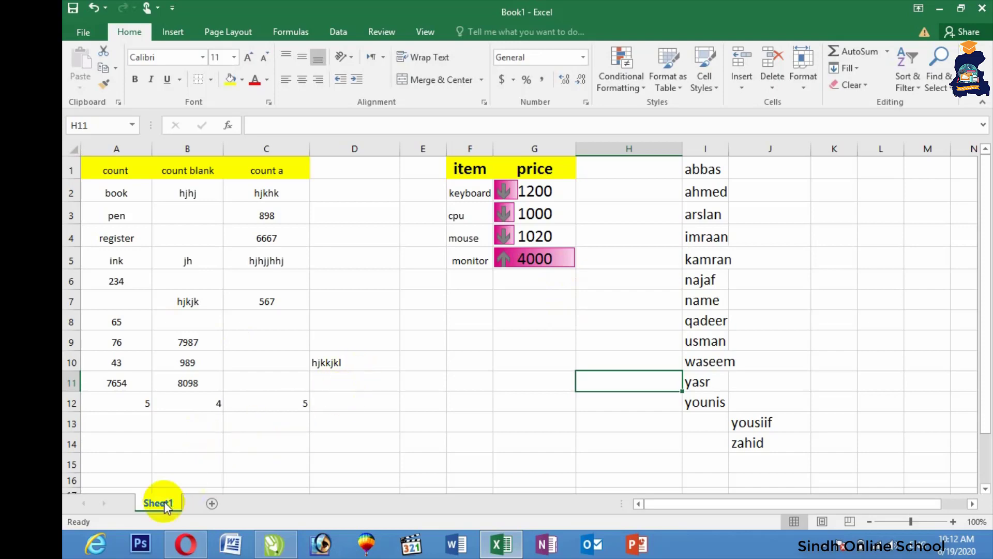
left_click(211, 503)
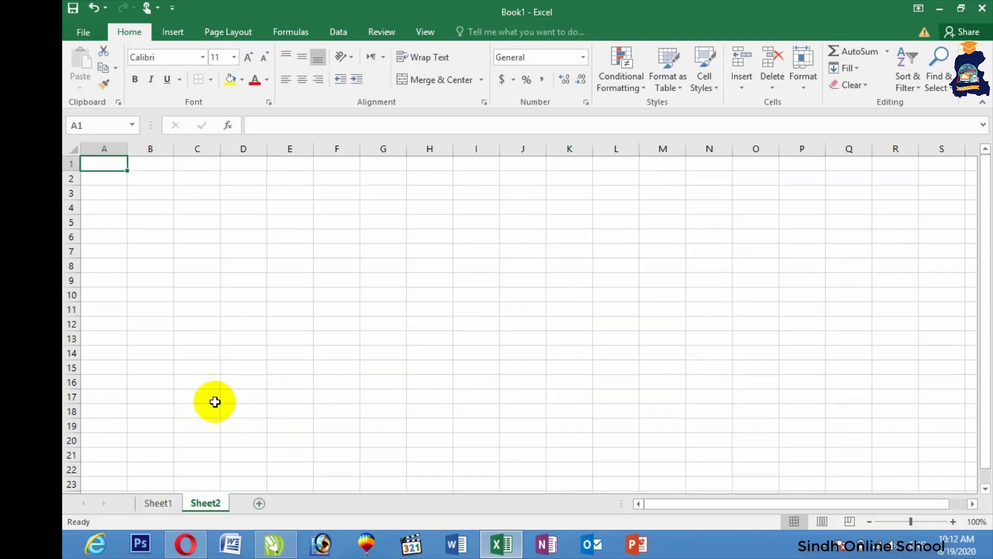
left_click(277, 228)
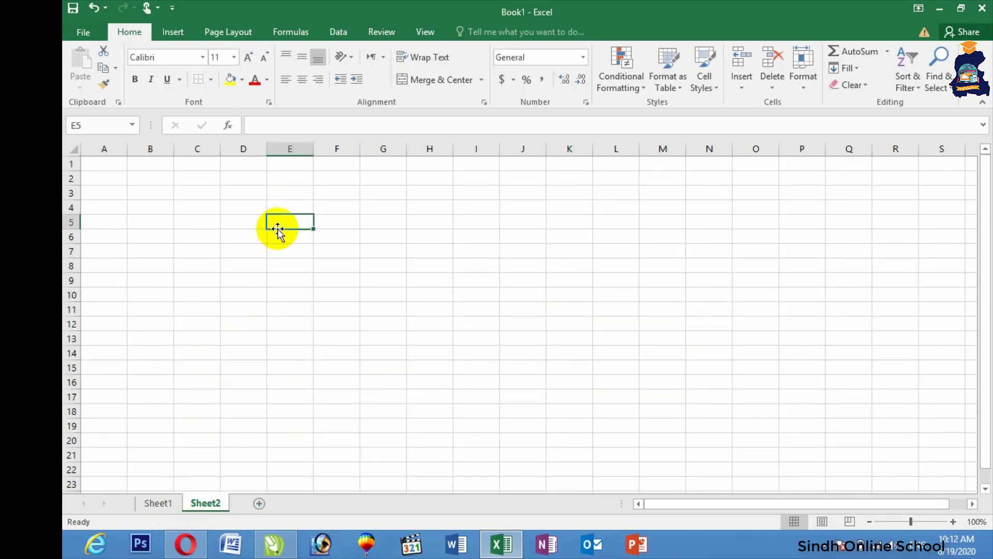
key("F2")
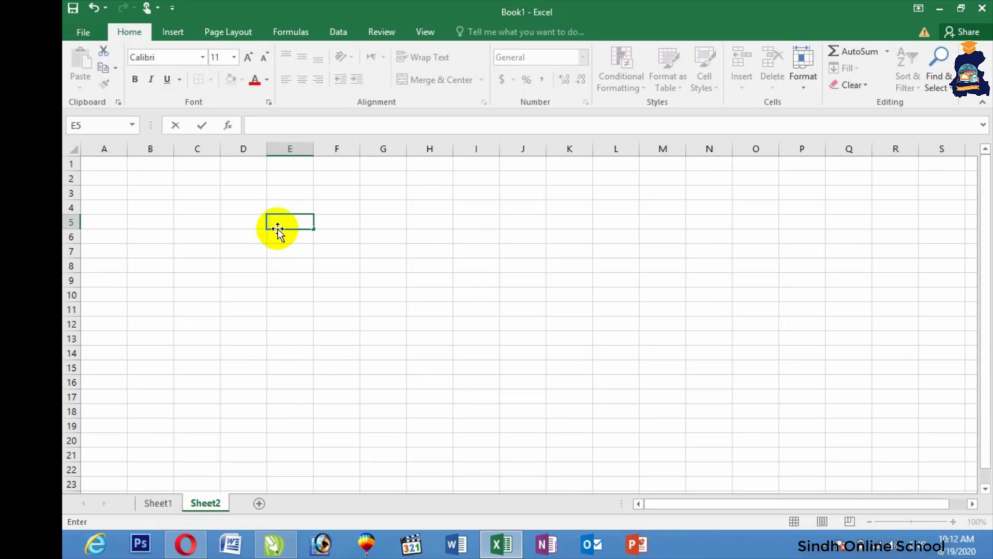
type("Sindh")
key("Tab")
type("Onlin ")
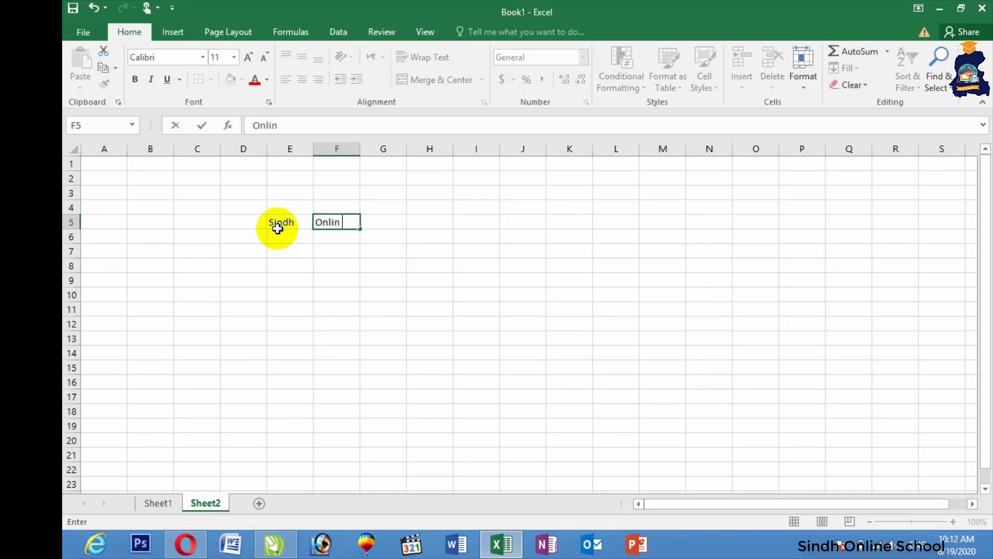
type("School")
left_click(324, 252)
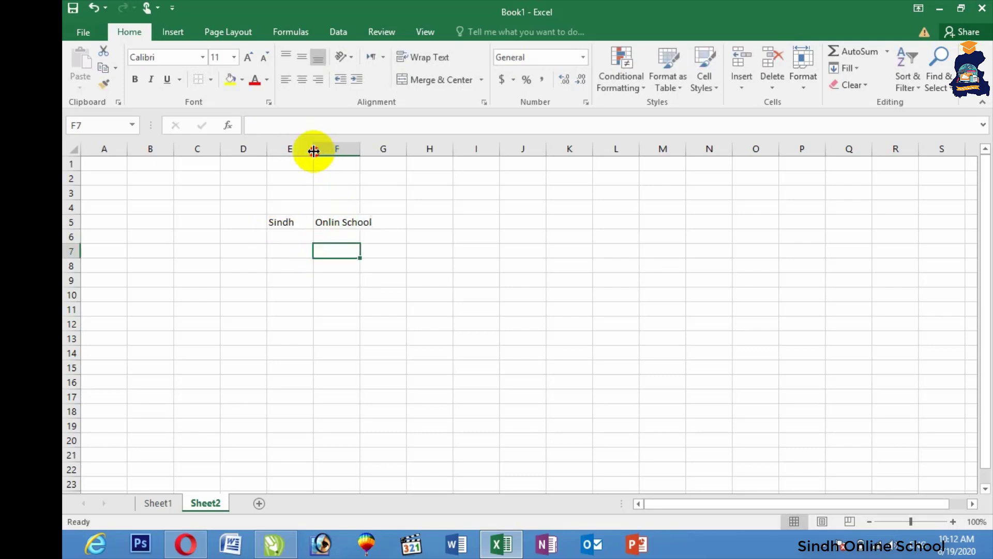
Step: Widen columns E and F to fit the entries and zoom the sheet to 140%
double_click(313, 149)
left_click_drag(343, 149, 383, 150)
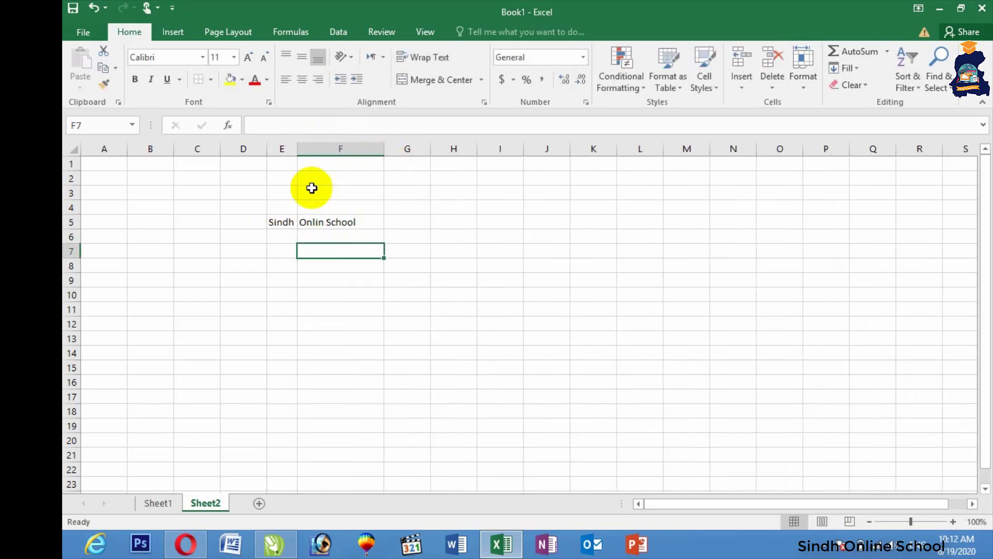
left_click_drag(293, 150, 320, 150)
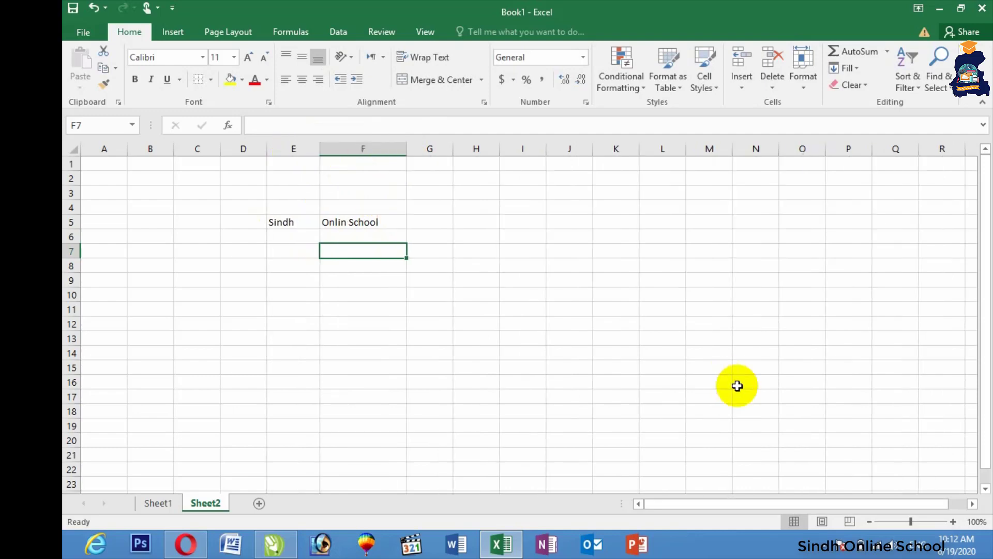
left_click(953, 522)
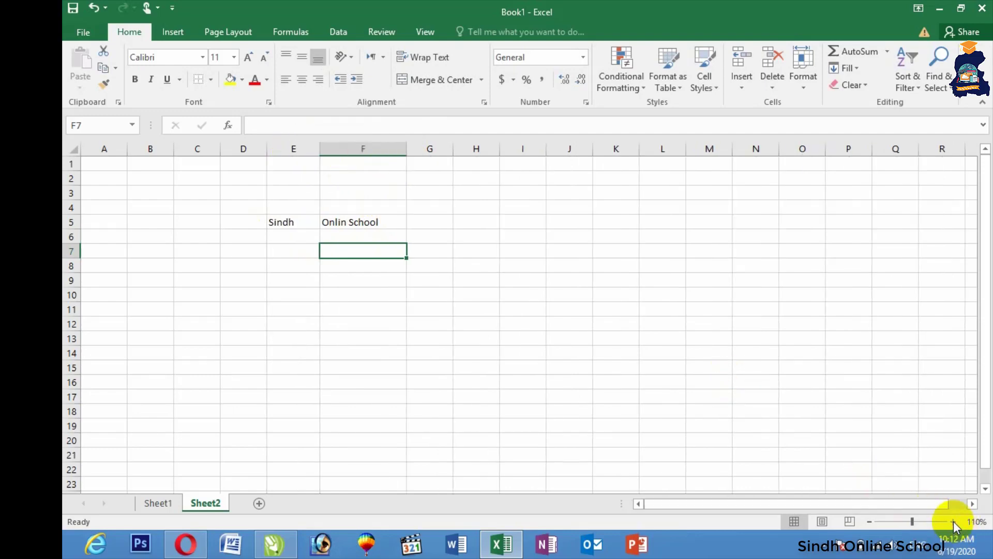
left_click(953, 522)
left_click(953, 522)
left_click(953, 522)
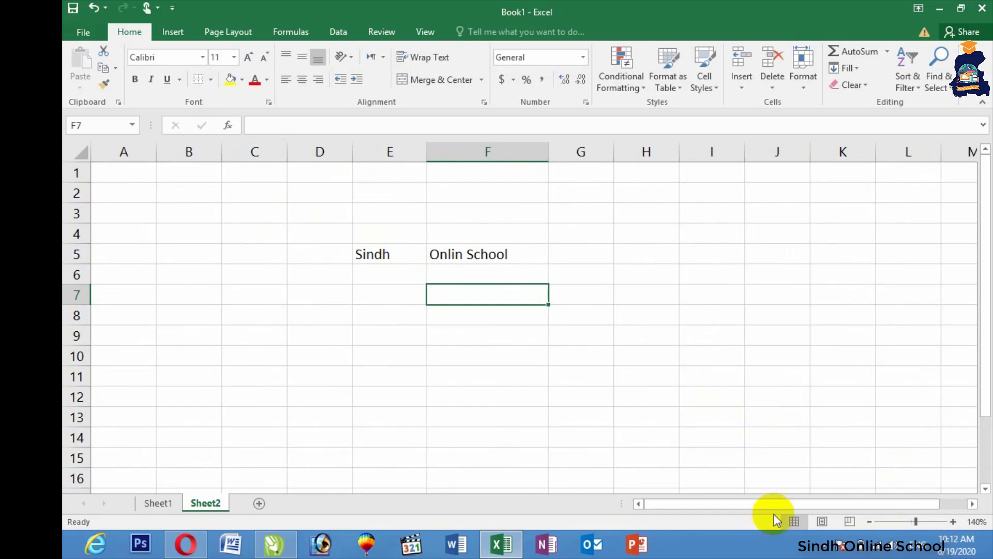
left_click_drag(810, 501, 836, 502)
Step: Centre the text in E5:F5 and widen column G
left_click_drag(332, 252, 389, 255)
left_click(309, 81)
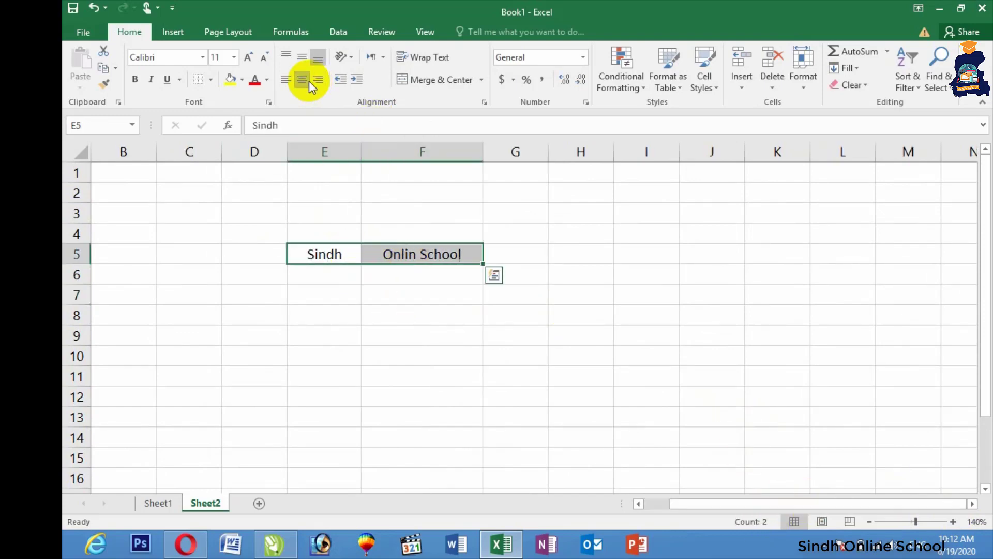
left_click(518, 253)
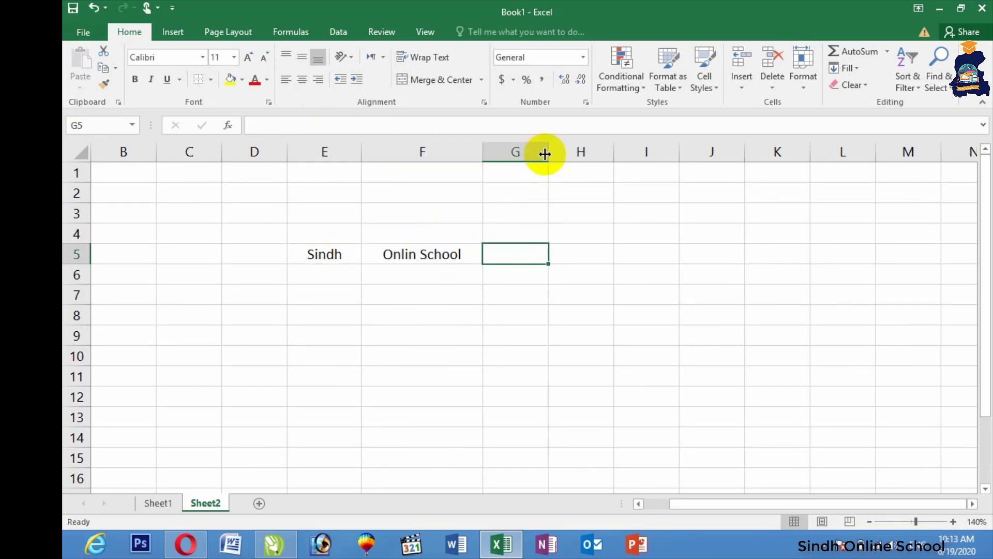
left_click_drag(549, 151, 584, 152)
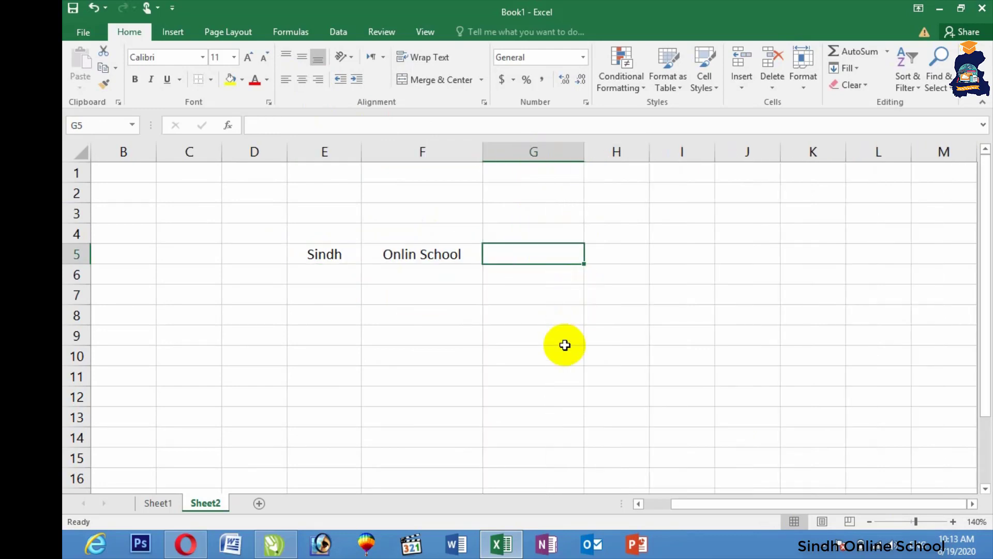
Step: Enter =CONCATENATE(E5,F5) in G5 to show SindhOnlin School, widening column G to fit
type("=")
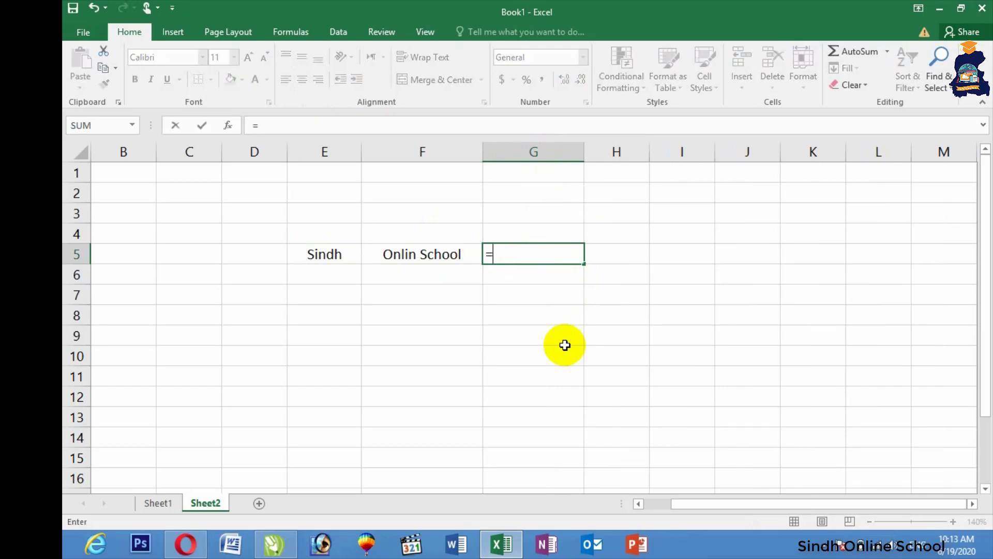
type("con")
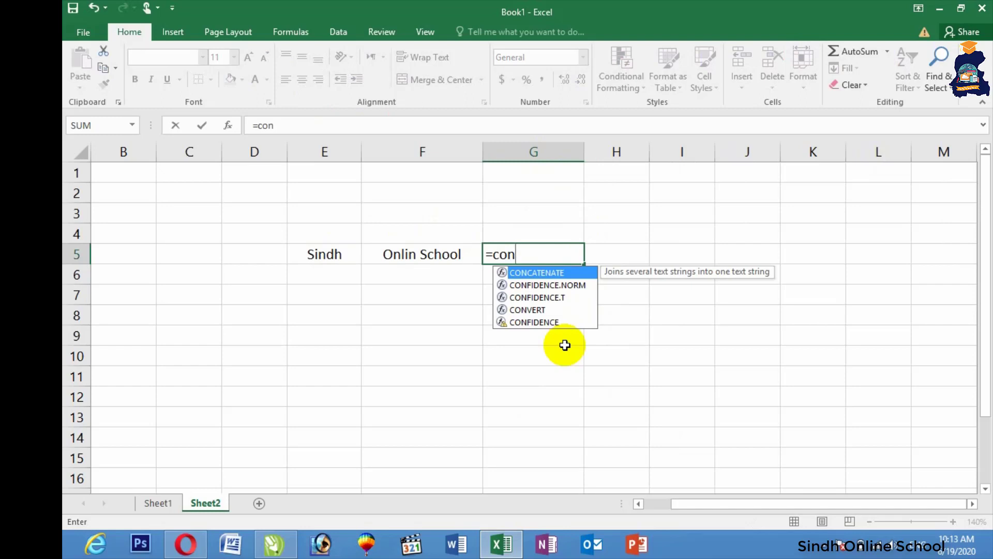
type("ca")
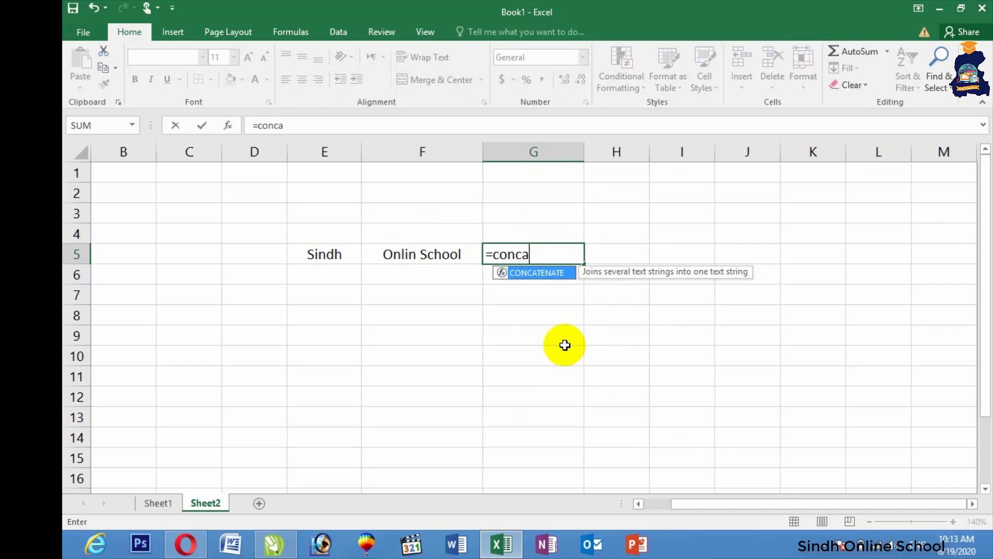
type("tenate(")
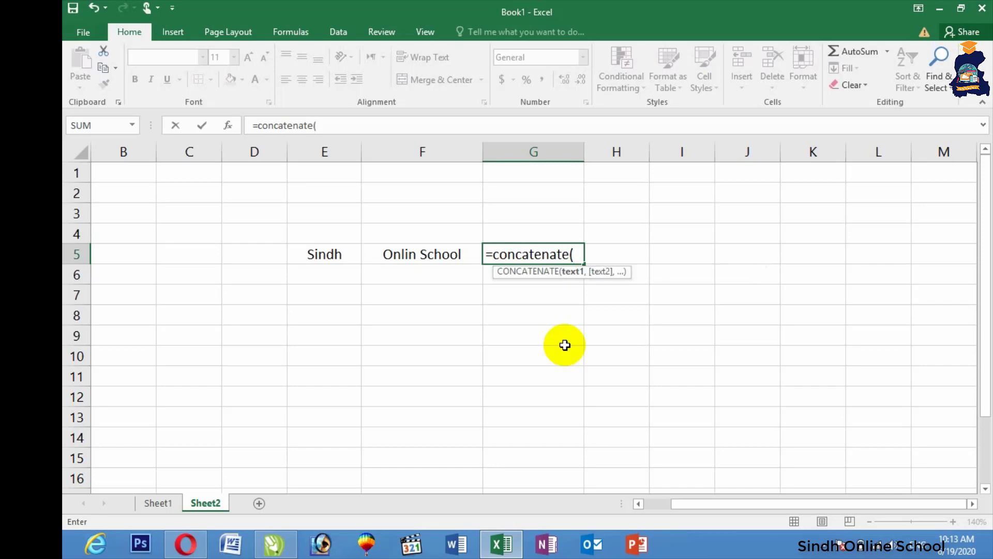
left_click(341, 255)
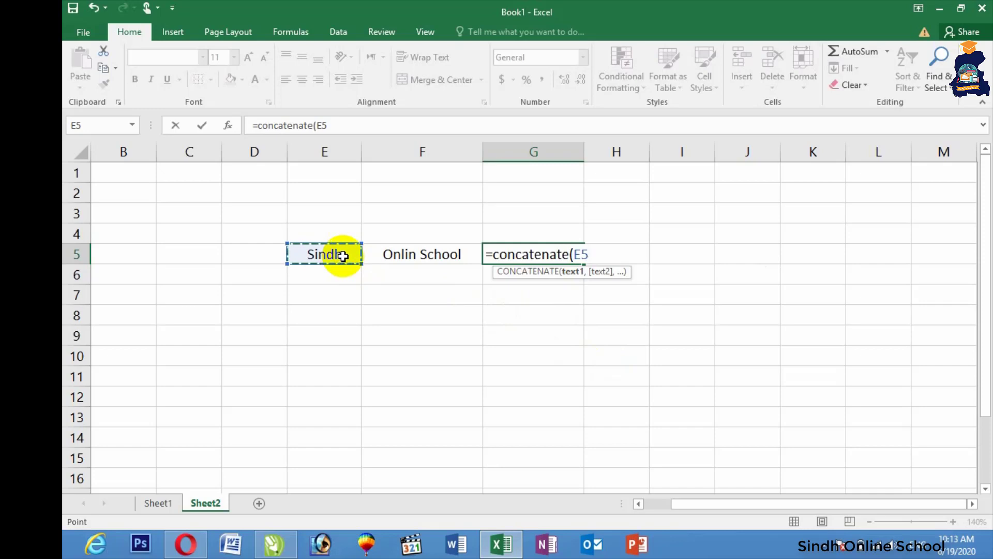
type(",")
left_click(384, 256)
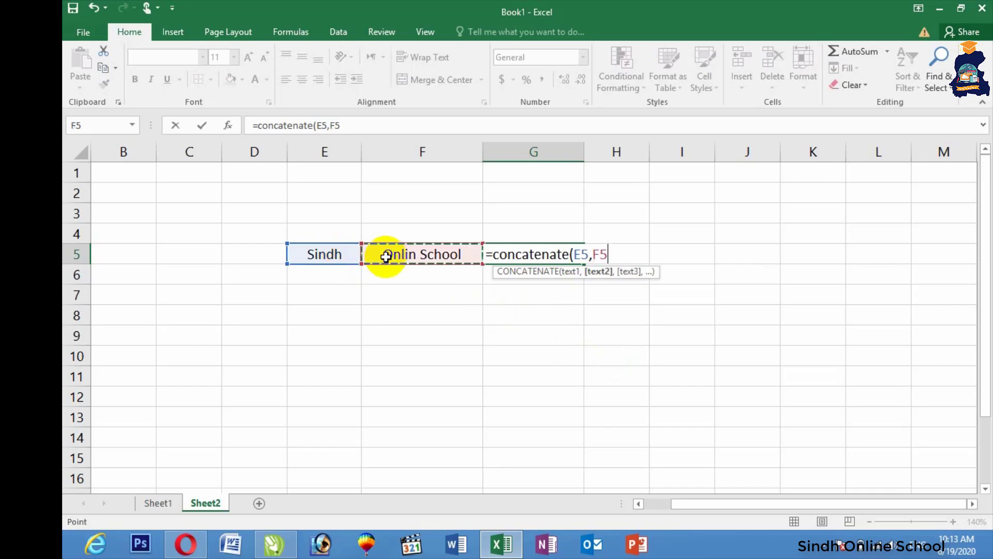
key("Return")
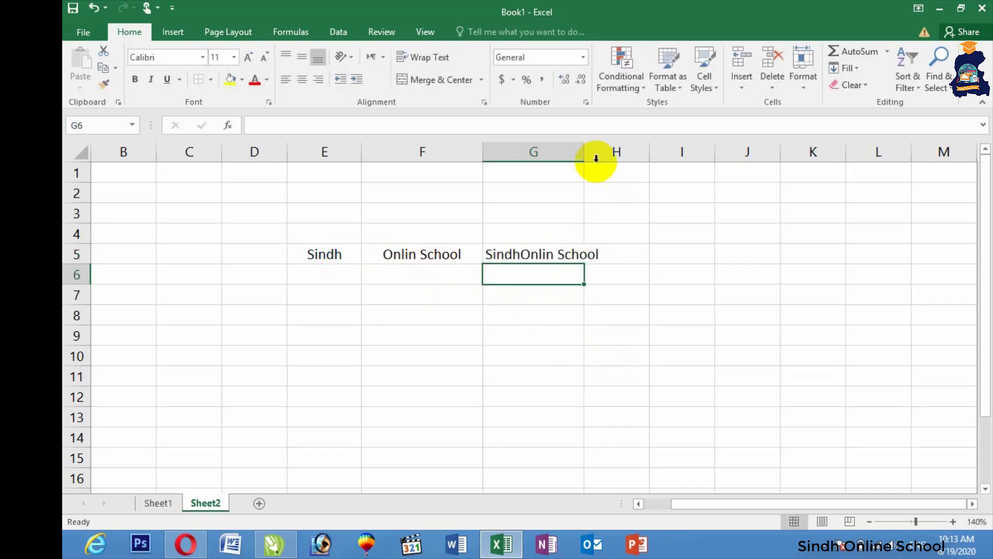
left_click_drag(590, 153, 611, 154)
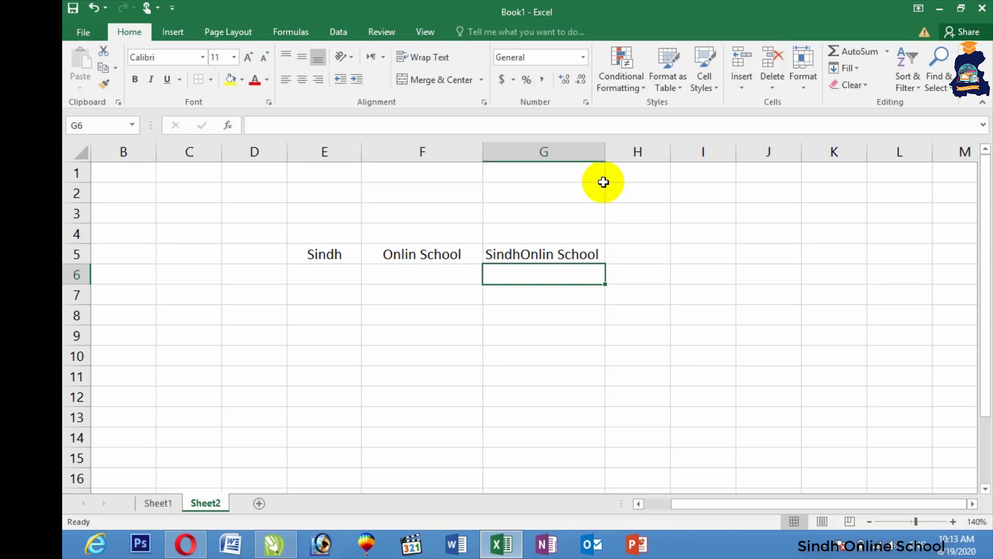
Step: Enter a name in E7 and a differently spelled version of it in F7
left_click(339, 289)
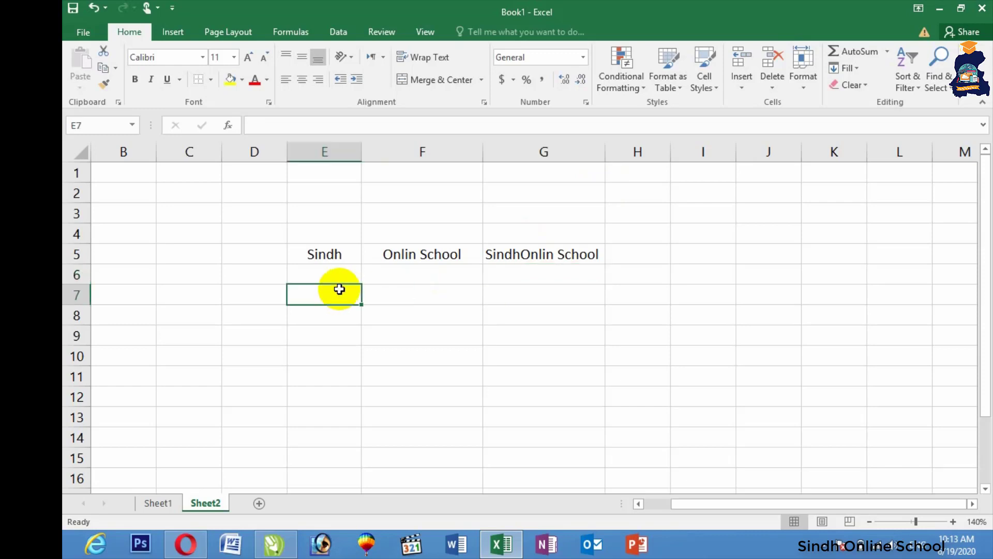
type("Waseem")
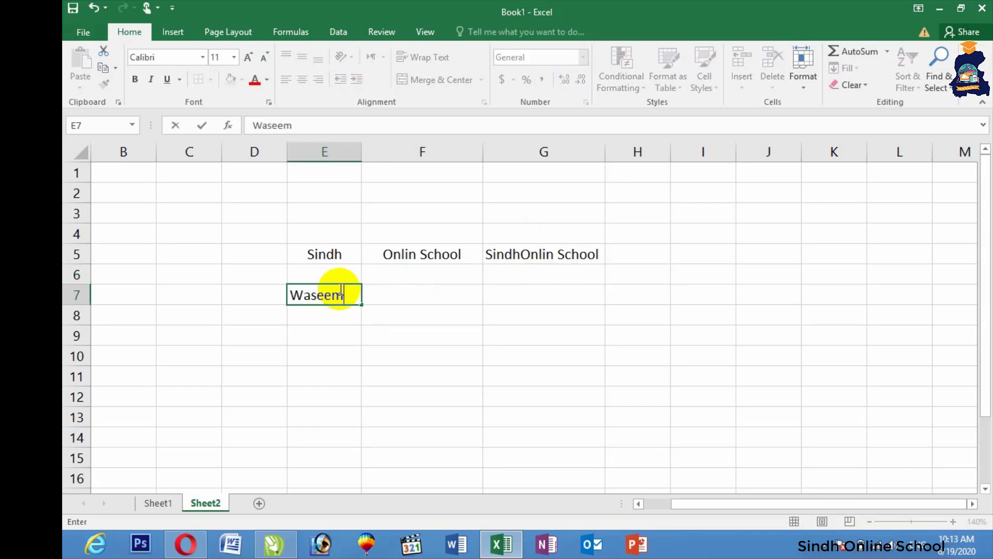
key("Tab")
type("WAS")
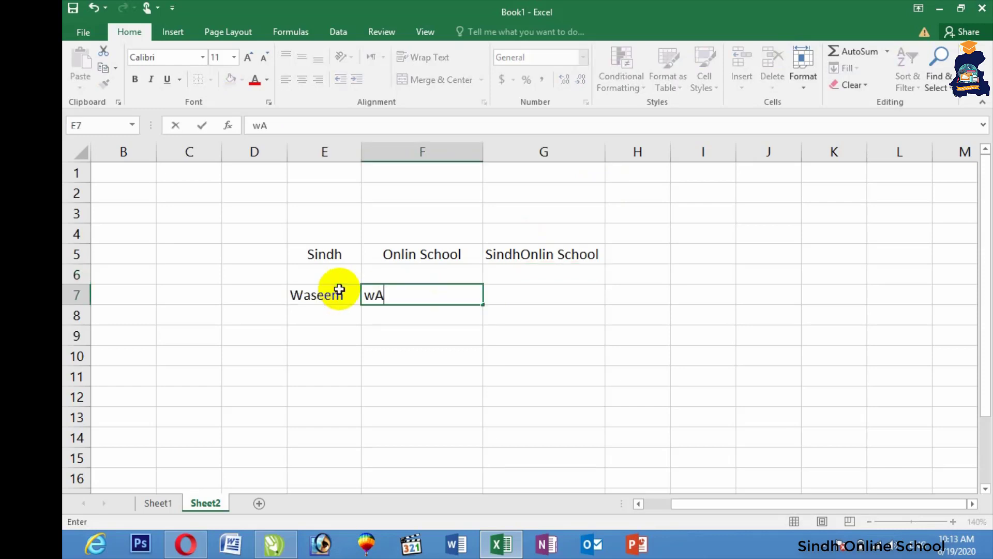
key("BackSpace")
key("BackSpace")
key("BackSpace")
type("W")
key("BackSpace")
type("Wasim")
key("Tab")
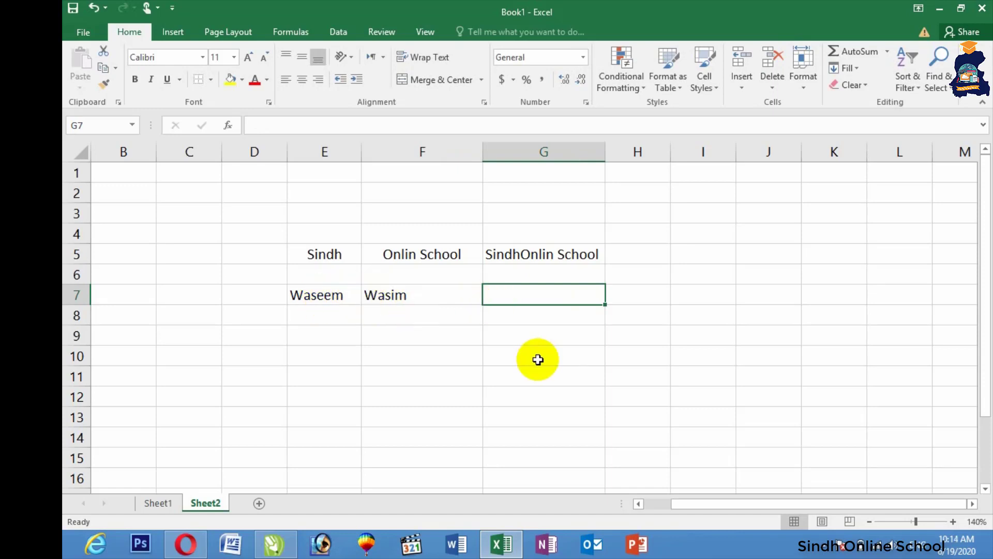
Step: Enter =EXACT(E7,F7) in G7 to compare the two names
type("=c")
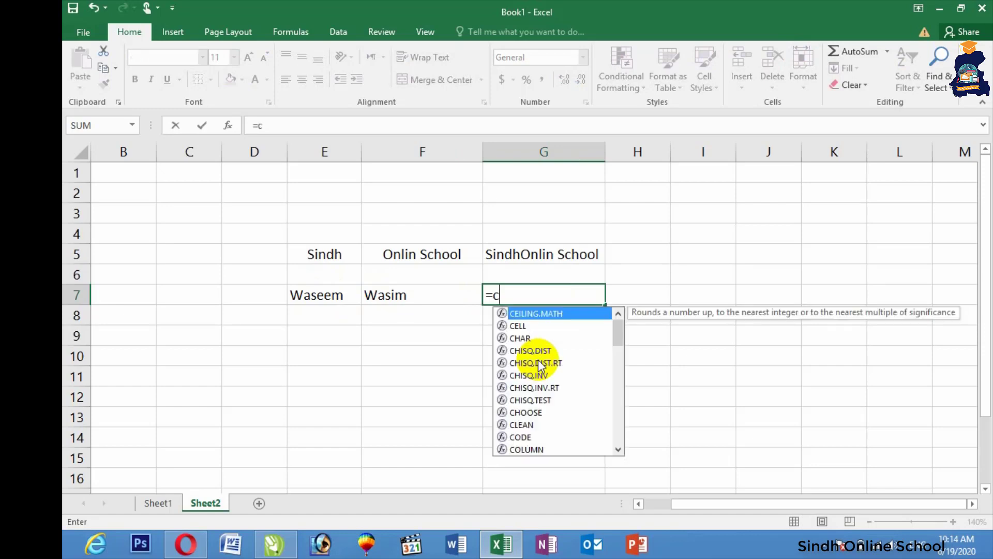
key("BackSpace")
type("ex")
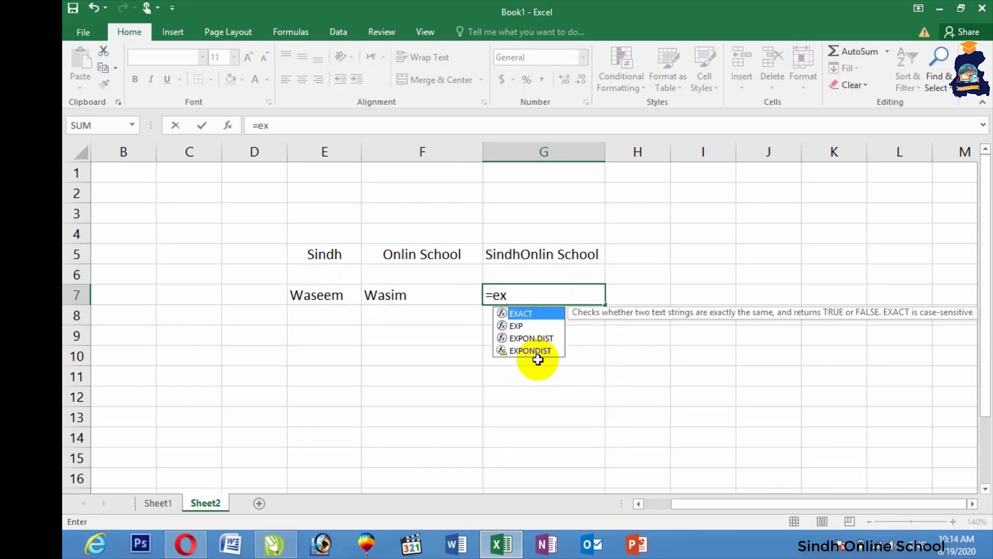
type("act(")
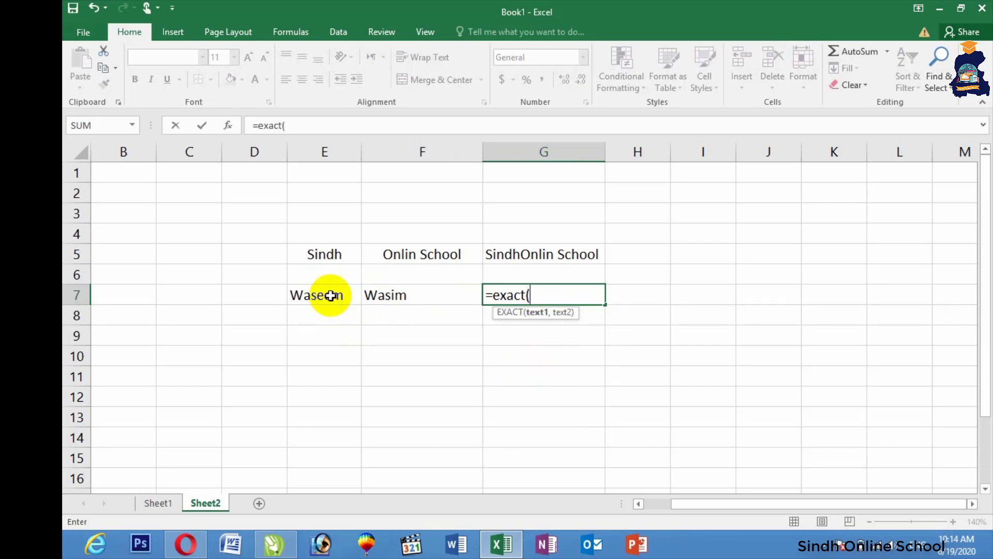
left_click_drag(326, 294, 384, 295)
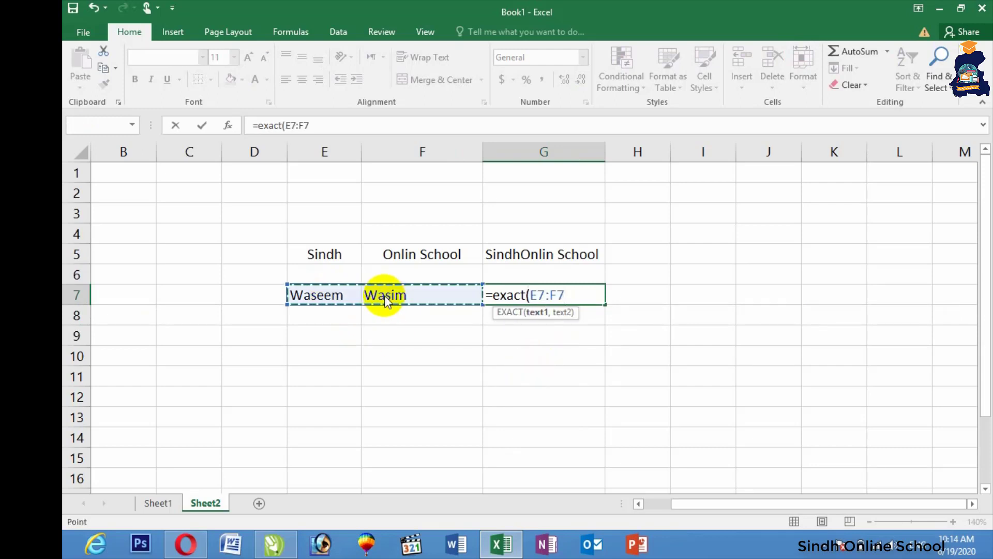
key("Return")
left_click(535, 313)
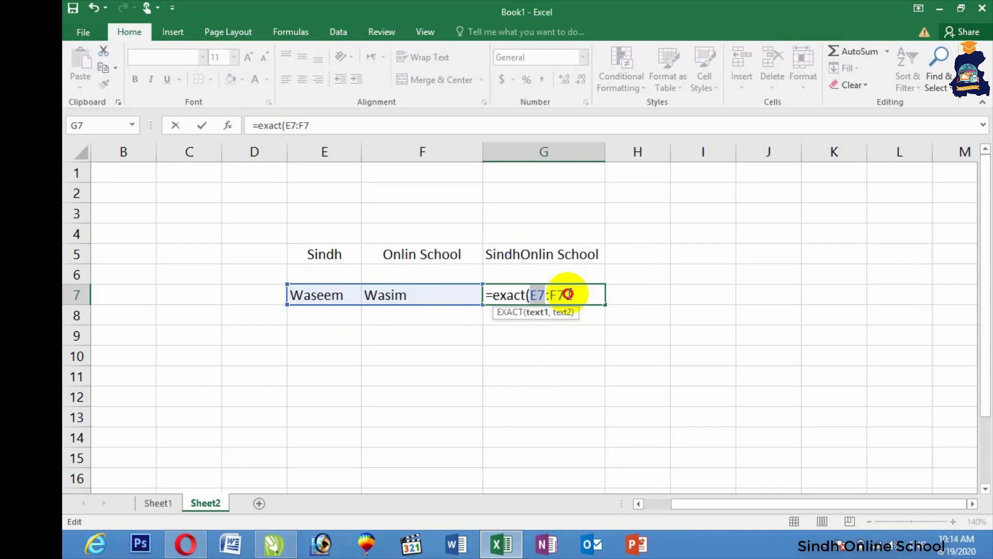
left_click(569, 294)
key("BackSpace")
key("BackSpace")
key("BackSpace")
key("BackSpace")
key("BackSpace")
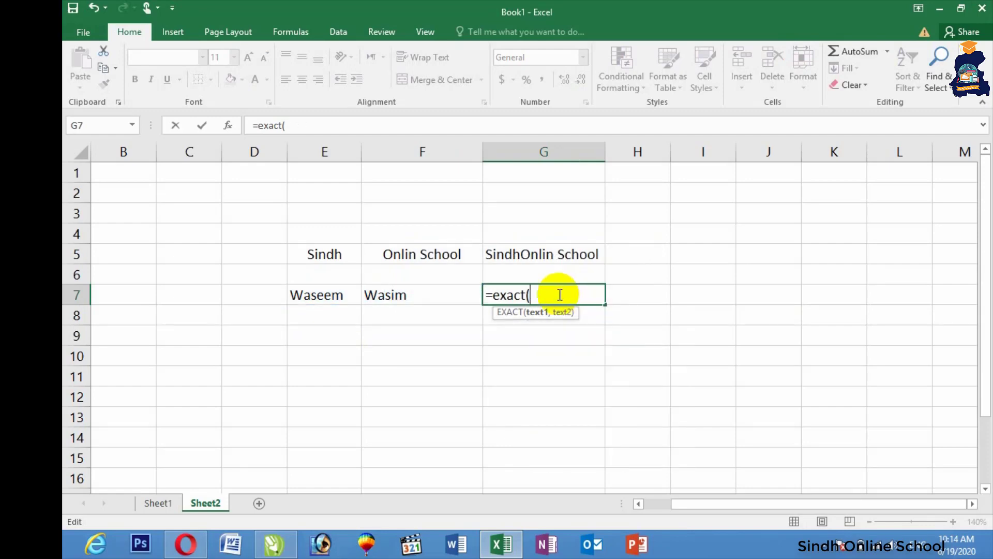
left_click(334, 297)
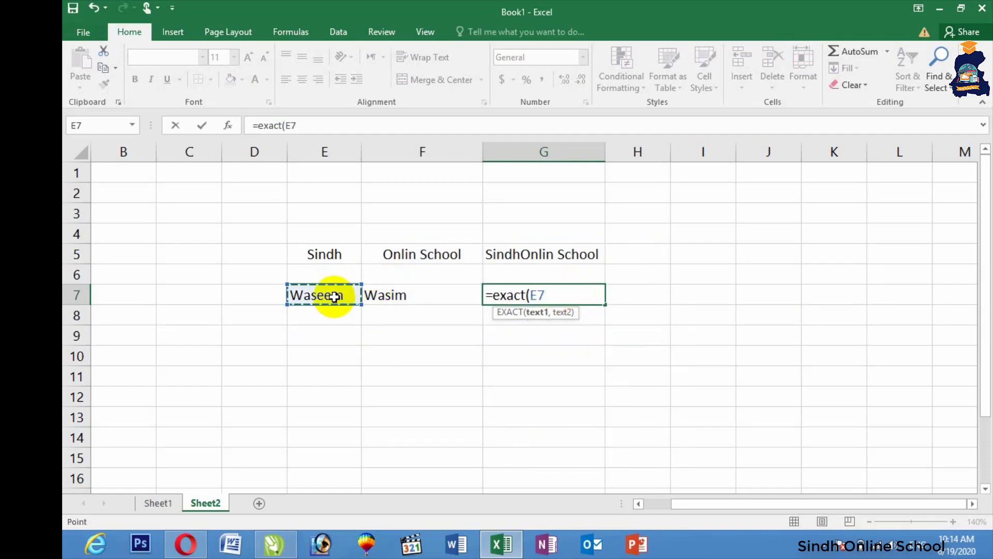
type(",")
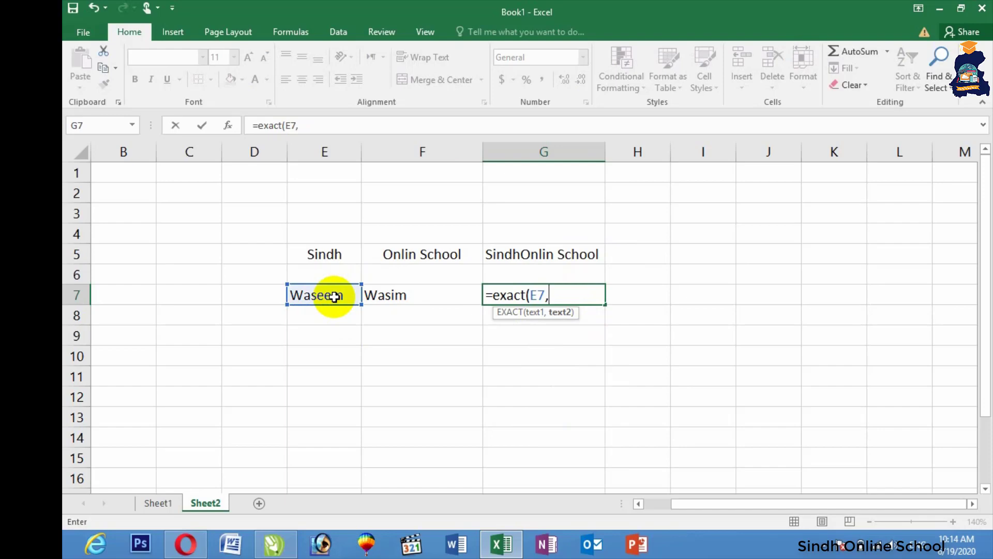
left_click(404, 297)
key("Return")
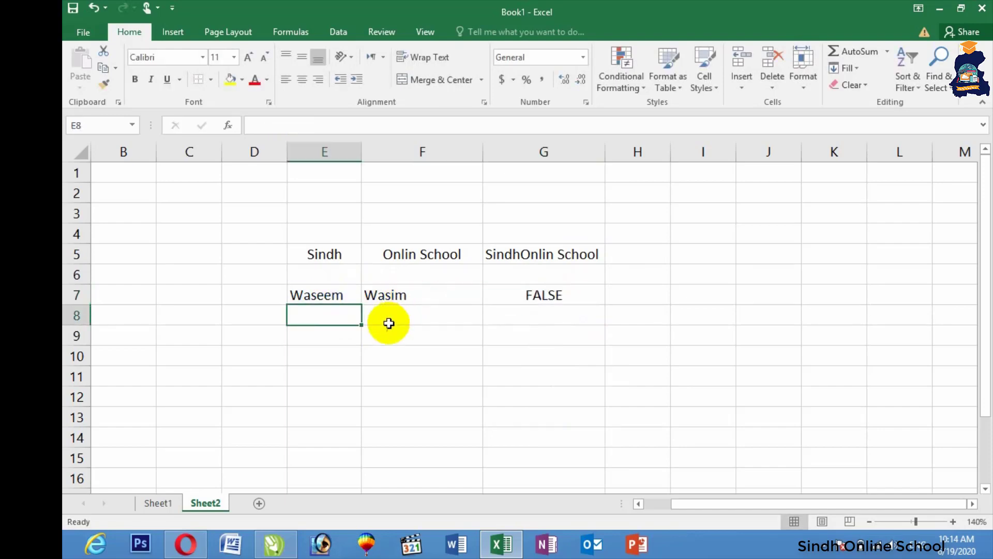
Step: Retype F7 to match E7's spelling so G7 returns TRUE
left_click(401, 297)
type("Waseem")
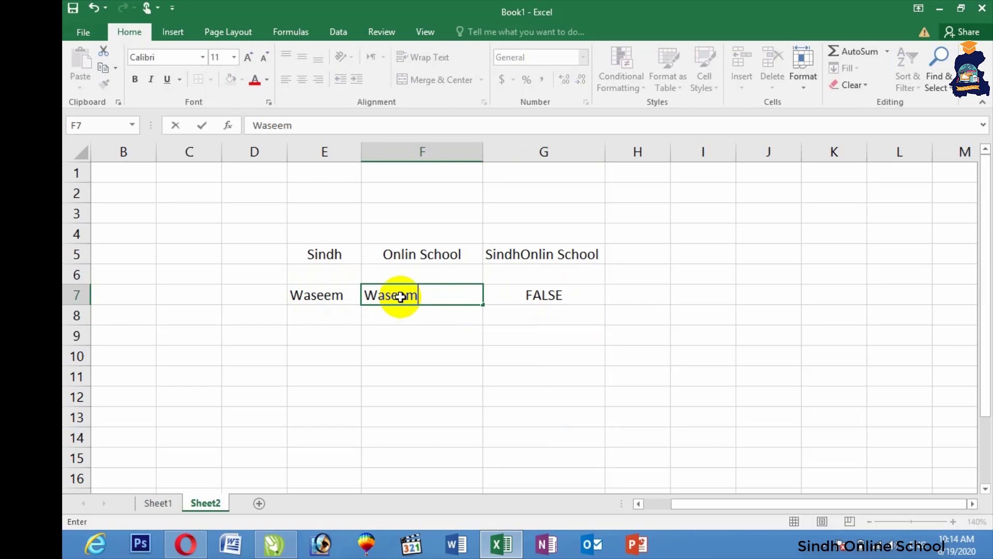
key("Return")
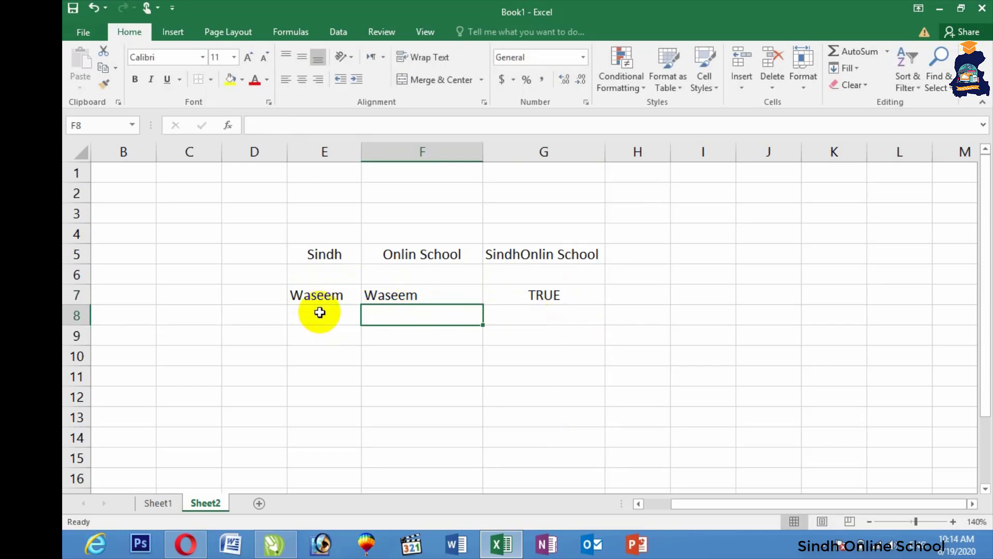
left_click(309, 335)
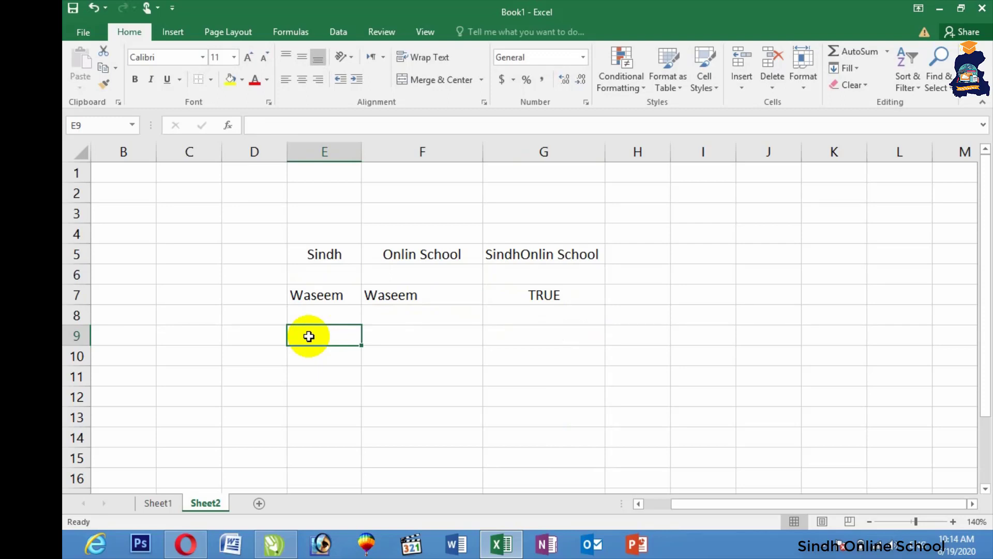
Step: Enter 12000 in E9, keeping its original decimal format
type("120")
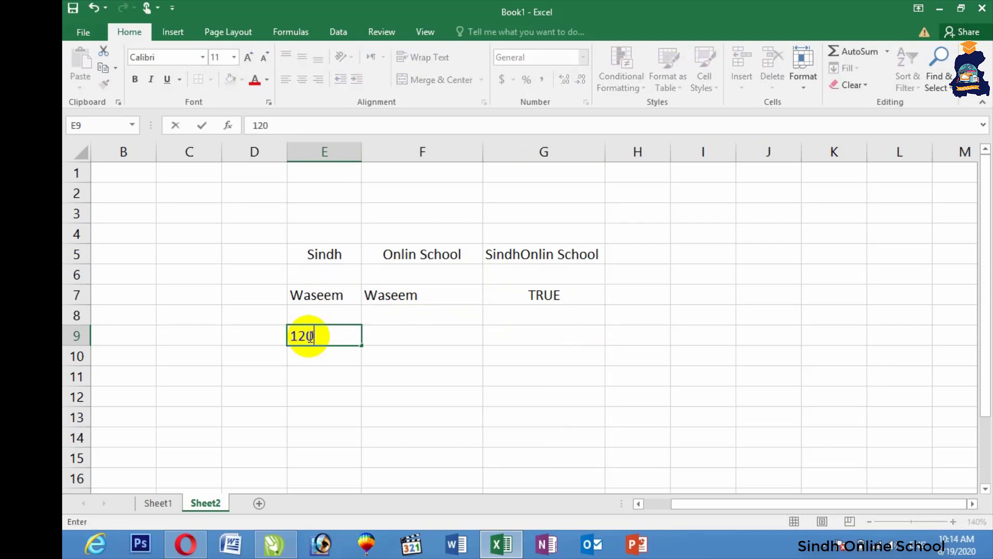
type("00")
left_click(426, 361)
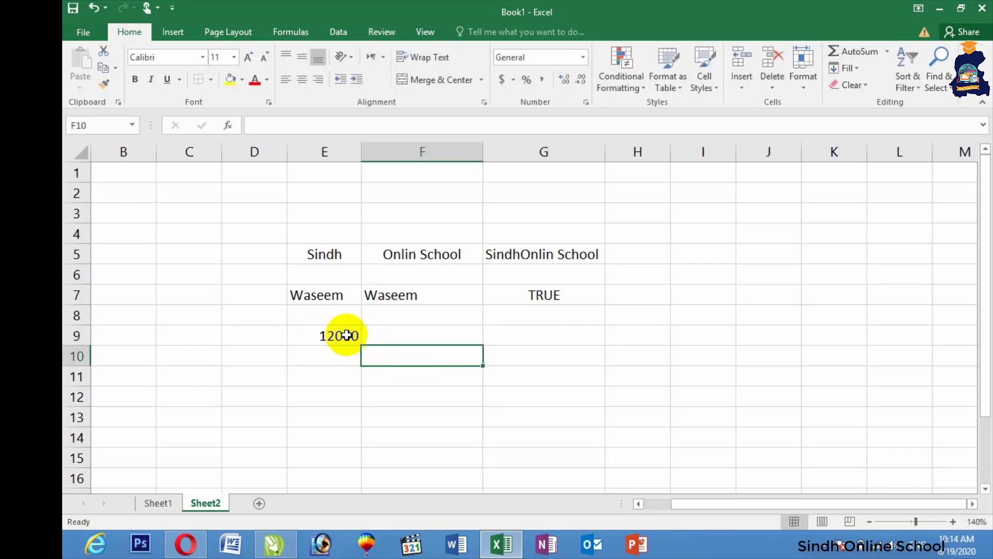
left_click(345, 335)
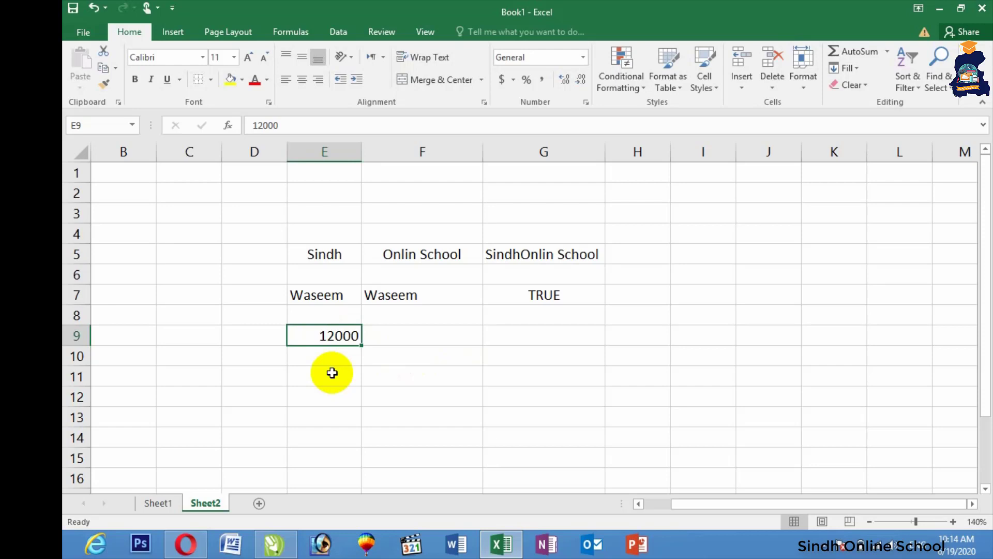
left_click(572, 80)
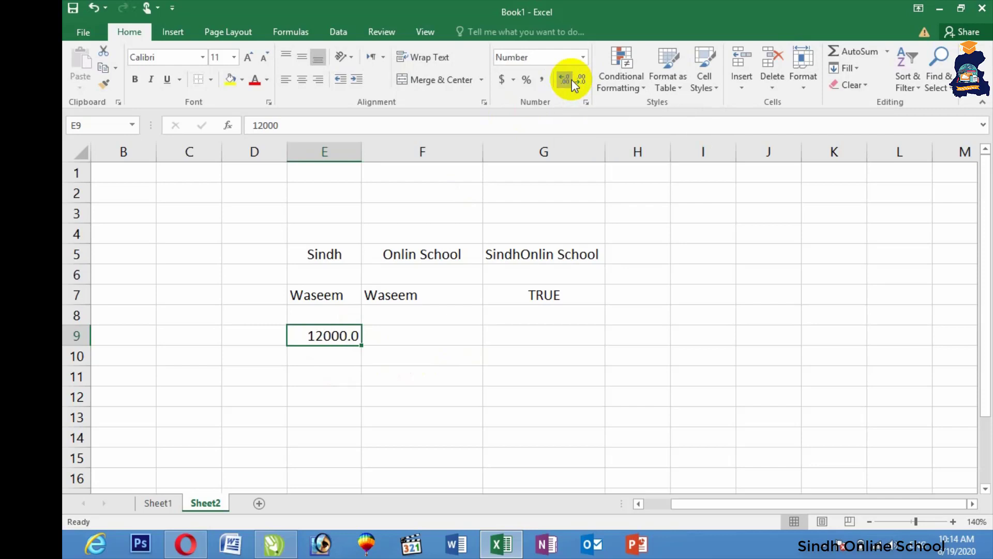
key("ctrl+z")
Step: Enter =FIXED(E9,3) in F9 to display 12,000.000
left_click(402, 334)
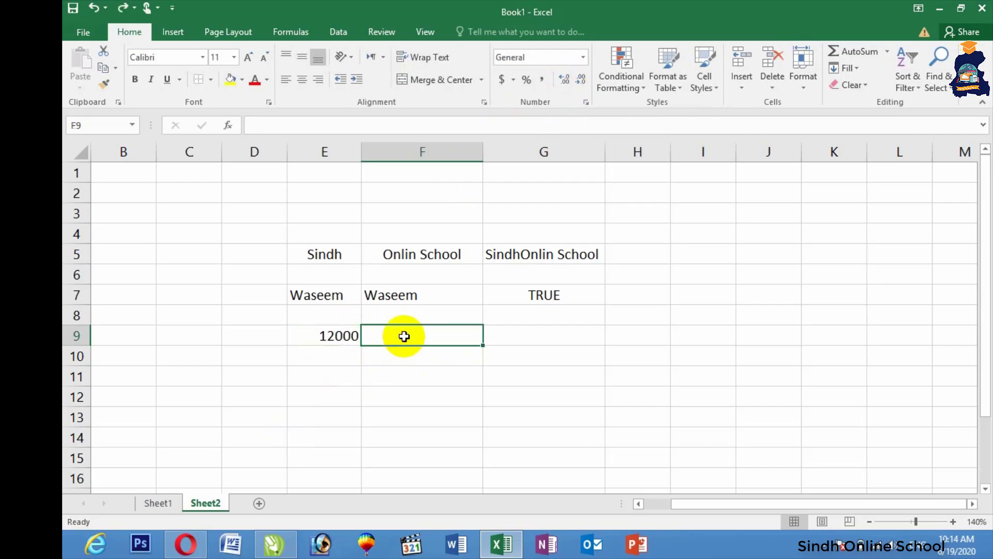
type("=fix")
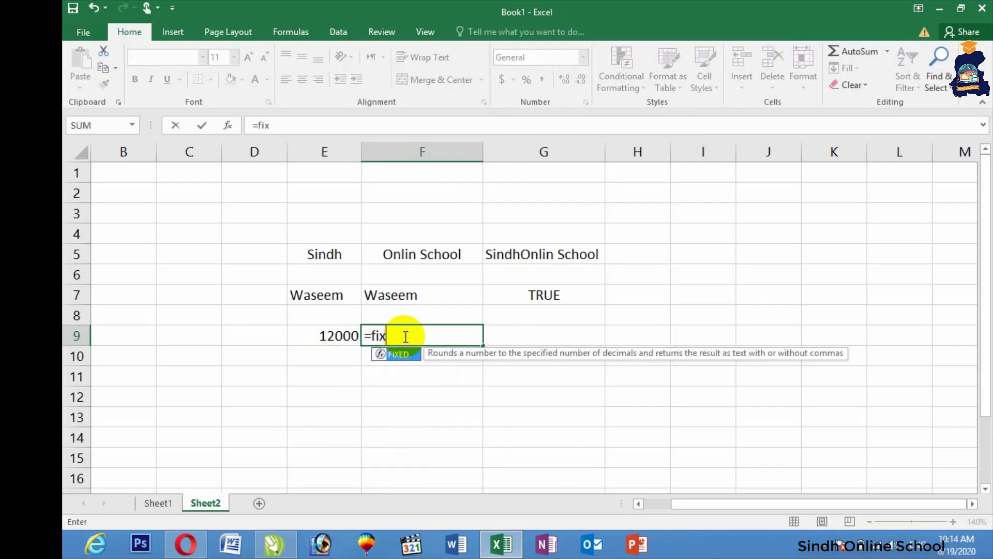
type("ed(")
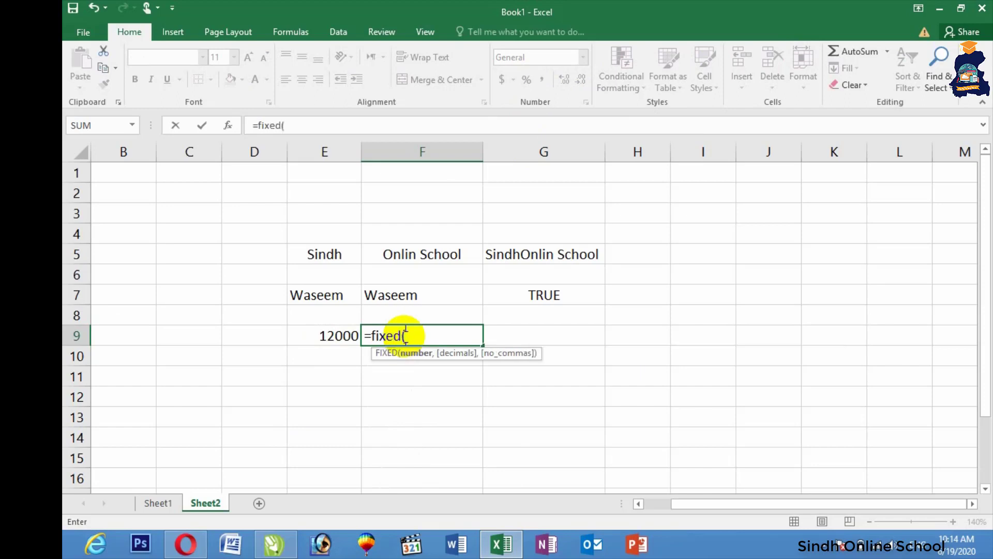
left_click(325, 335)
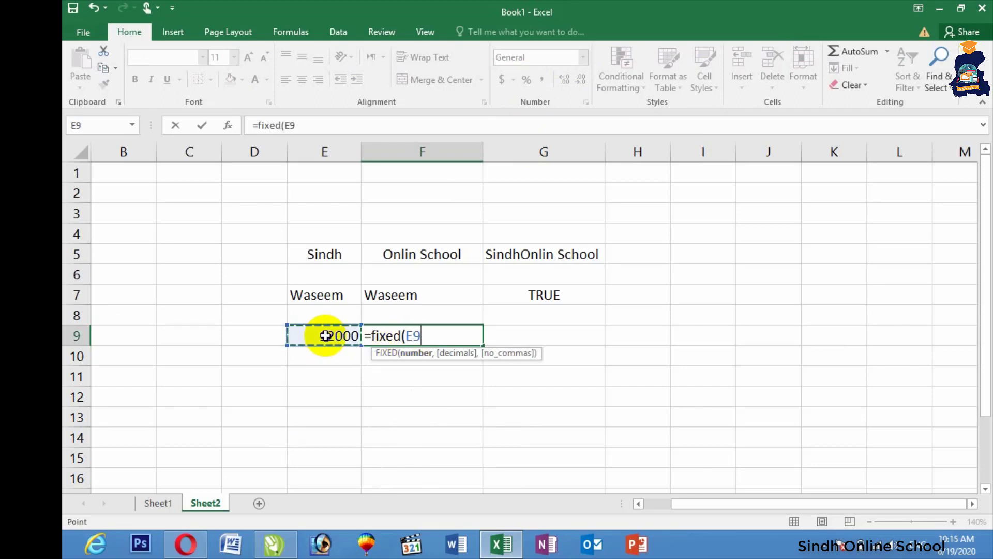
type(",")
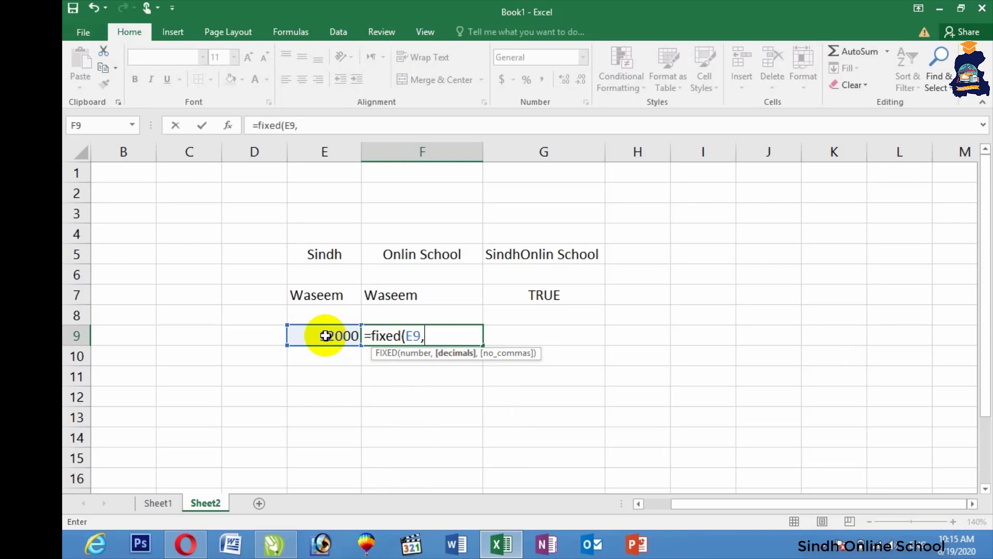
type("3")
key("Return")
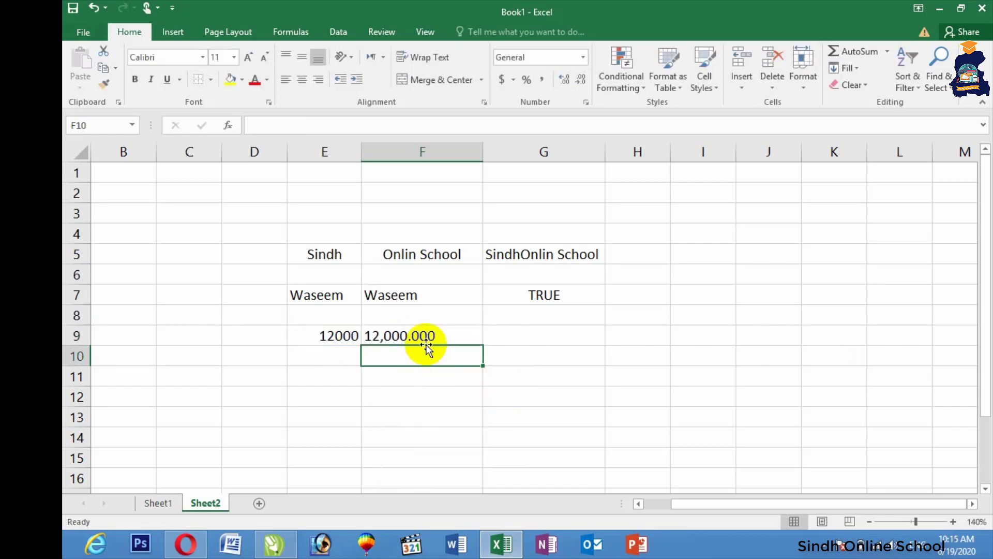
Step: Type a full name in E11, autofit column E, and enter =LEN(E11) in F11 returning 12
left_click(321, 378)
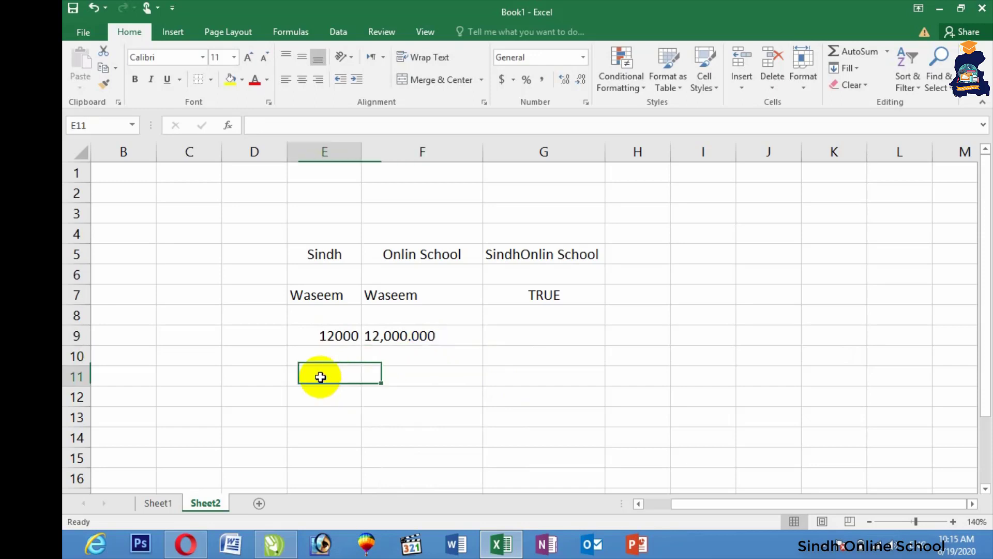
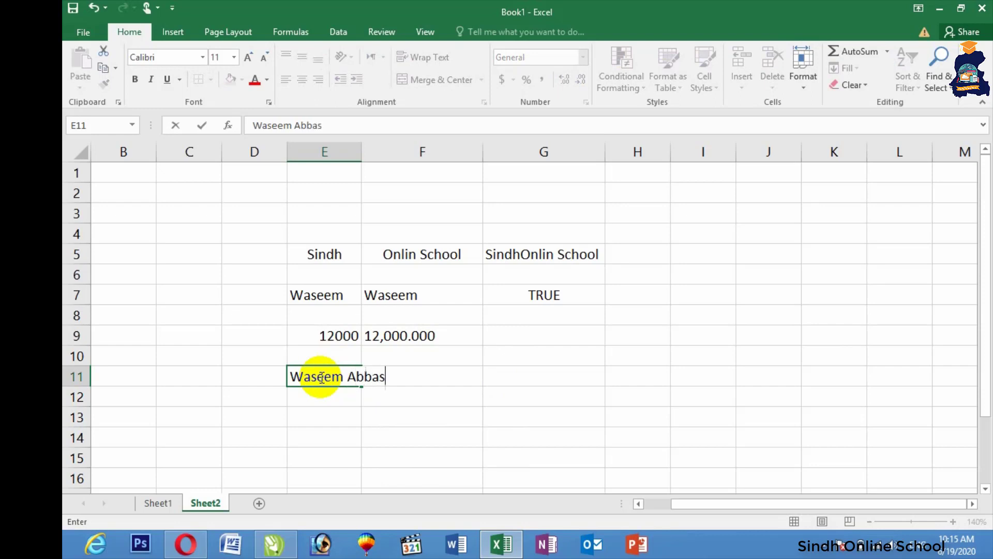
double_click(366, 148)
left_click(431, 383)
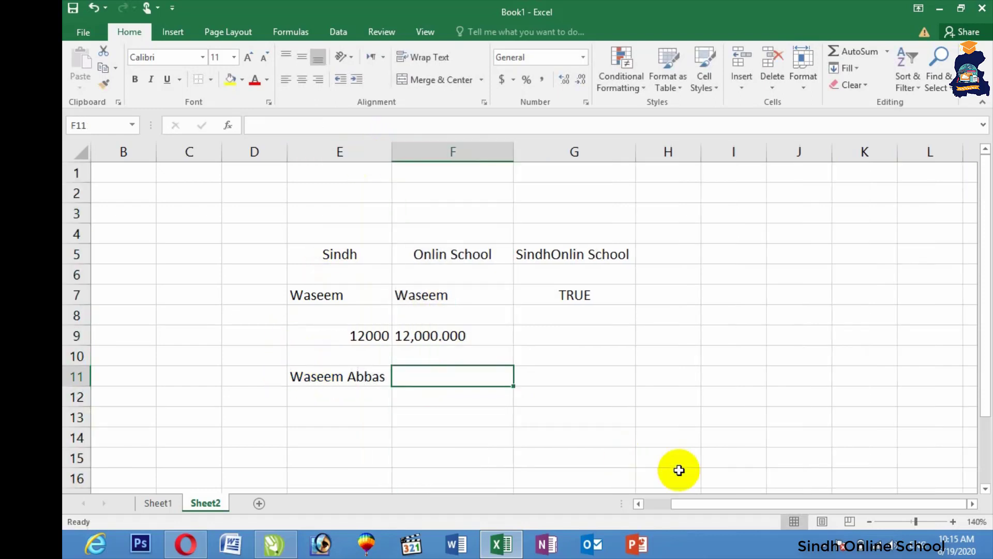
type("=len")
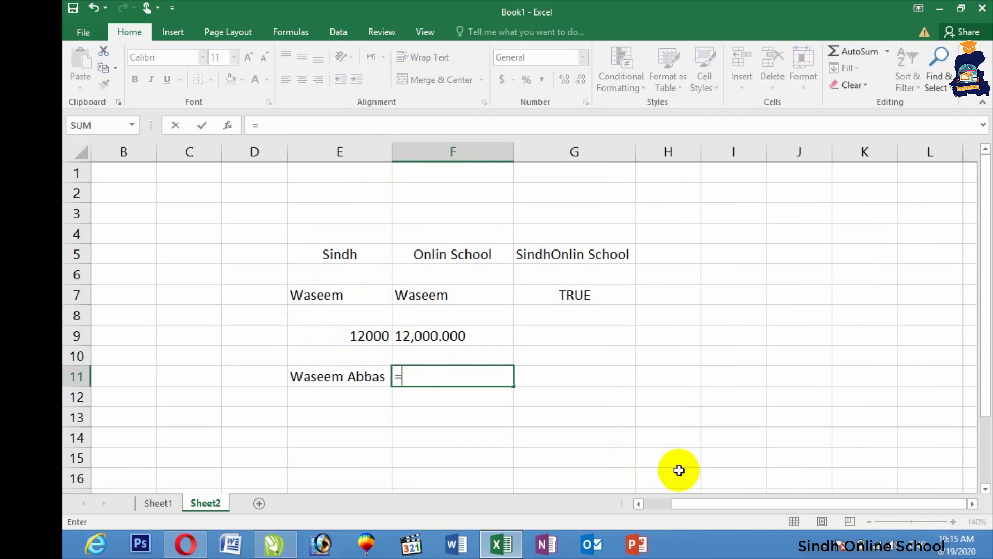
type("(")
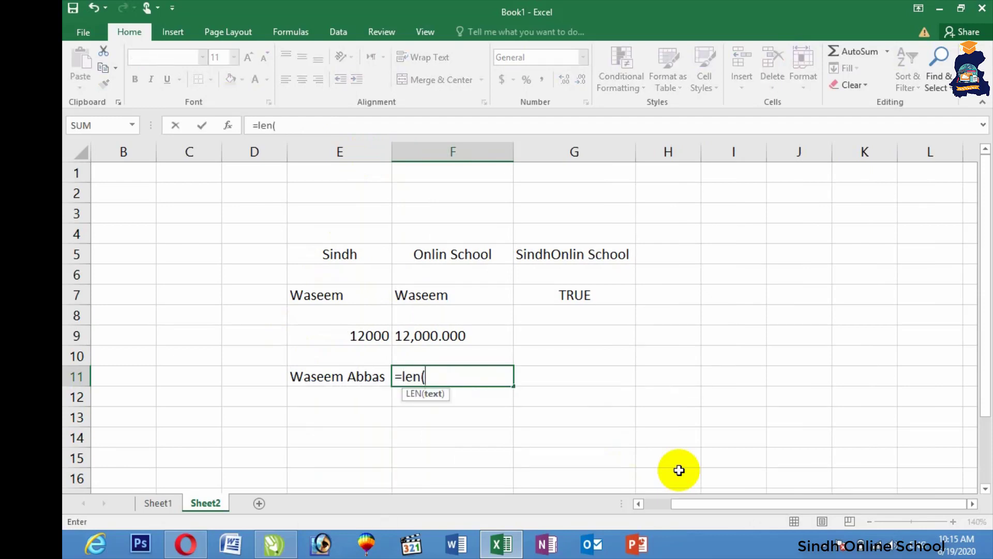
left_click(352, 377)
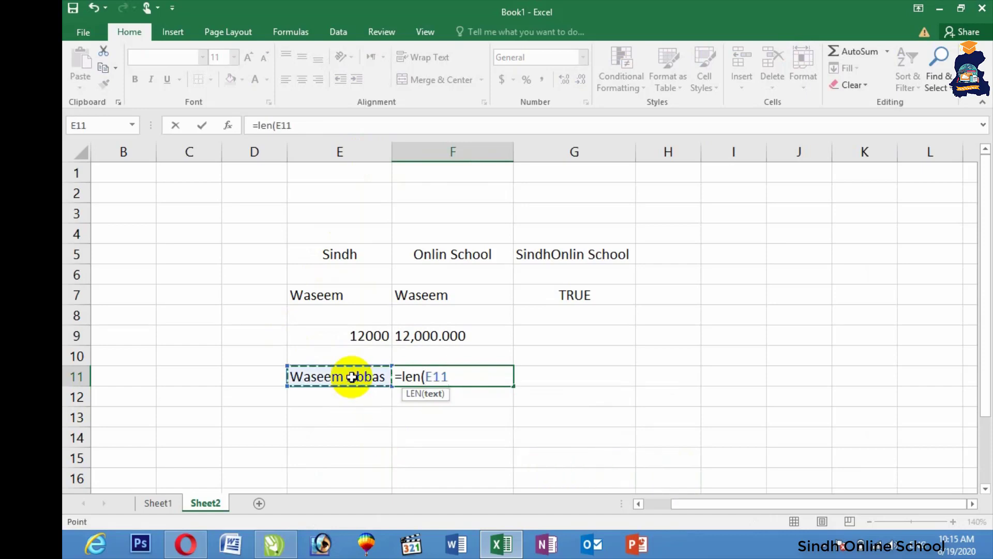
key("Return")
left_click(341, 398)
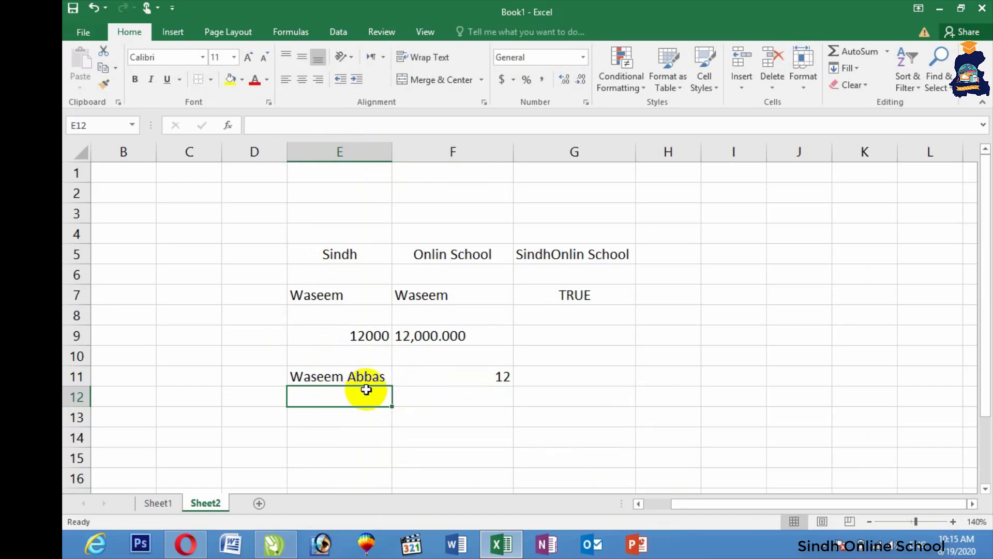
Step: Enter sindh in E13 and =UPPER(E13) in F13 to show SINDH
left_click(337, 412)
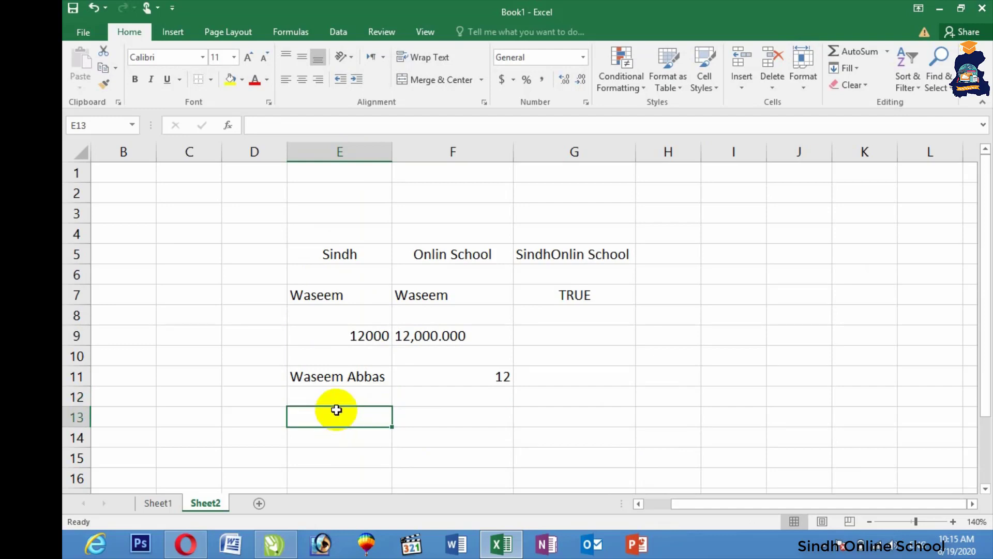
type("sindh")
key("Tab")
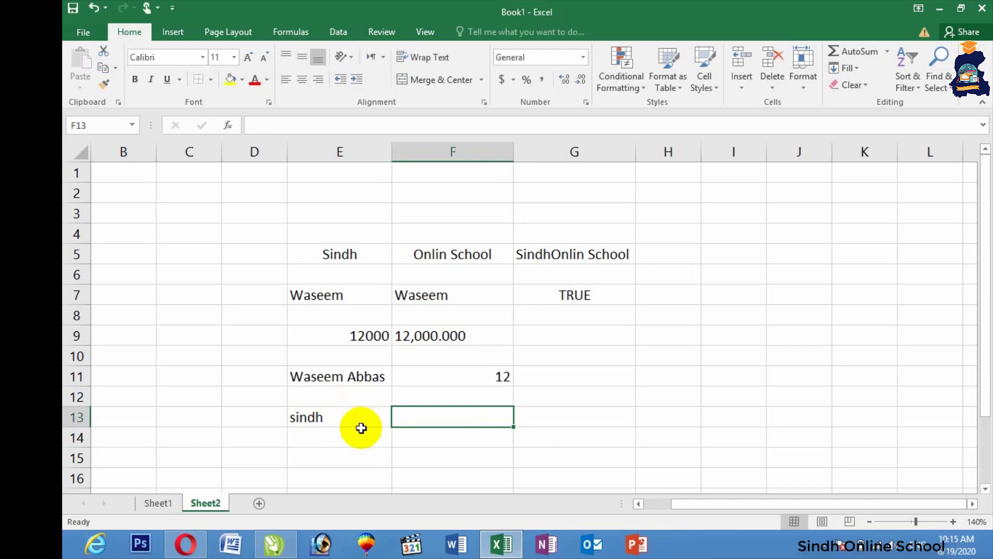
type("=up")
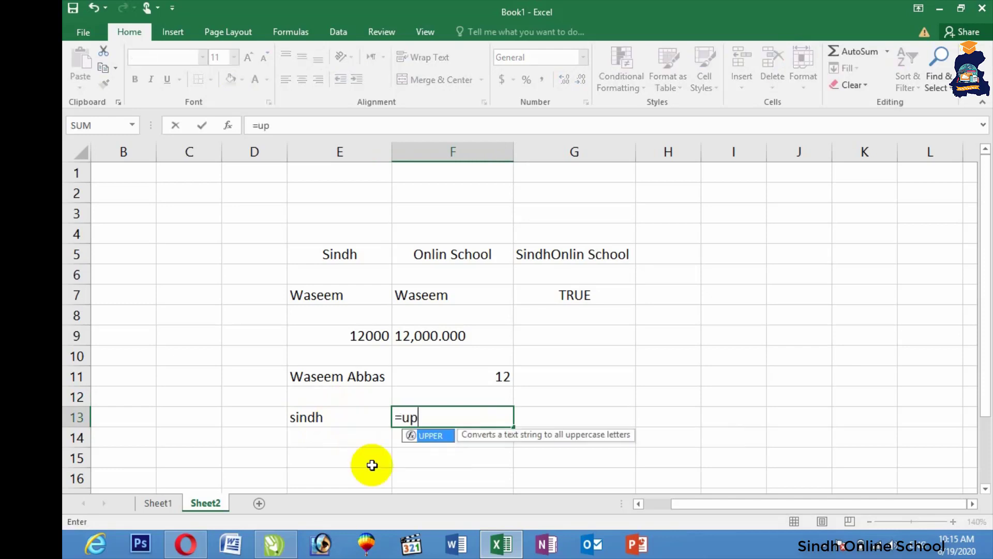
type("per(")
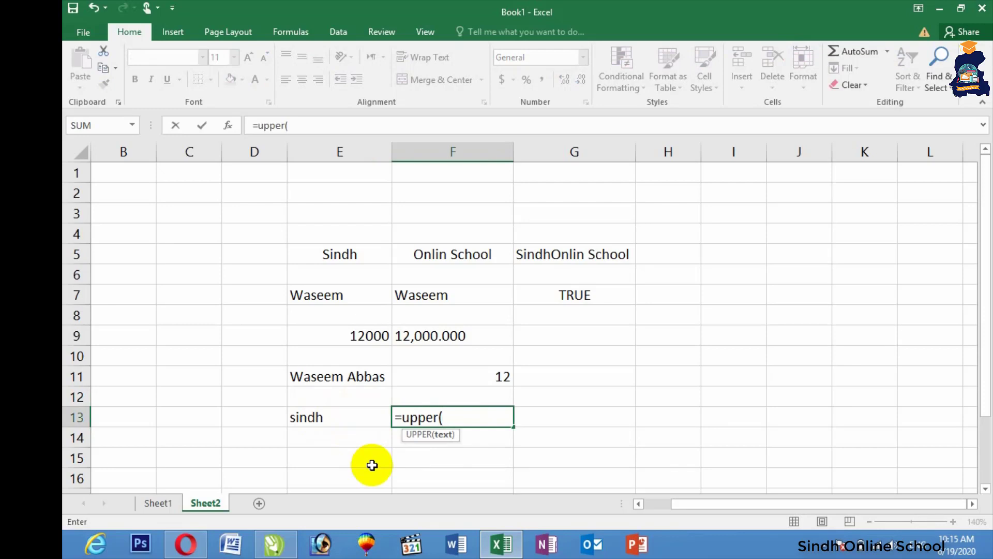
left_click(303, 417)
key("Return")
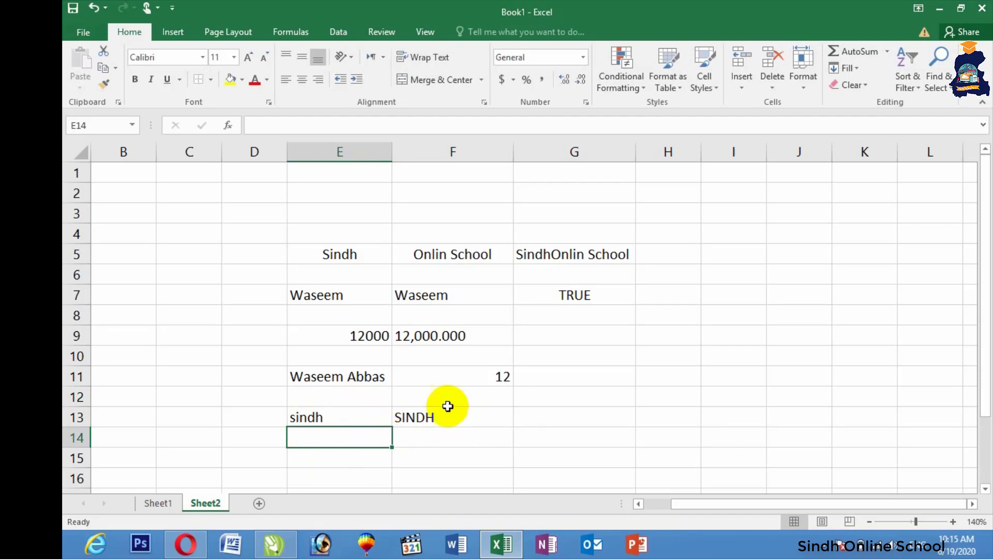
Step: Enter =LOWER(F13) in G13 to return sindh
left_click(539, 421)
type("=")
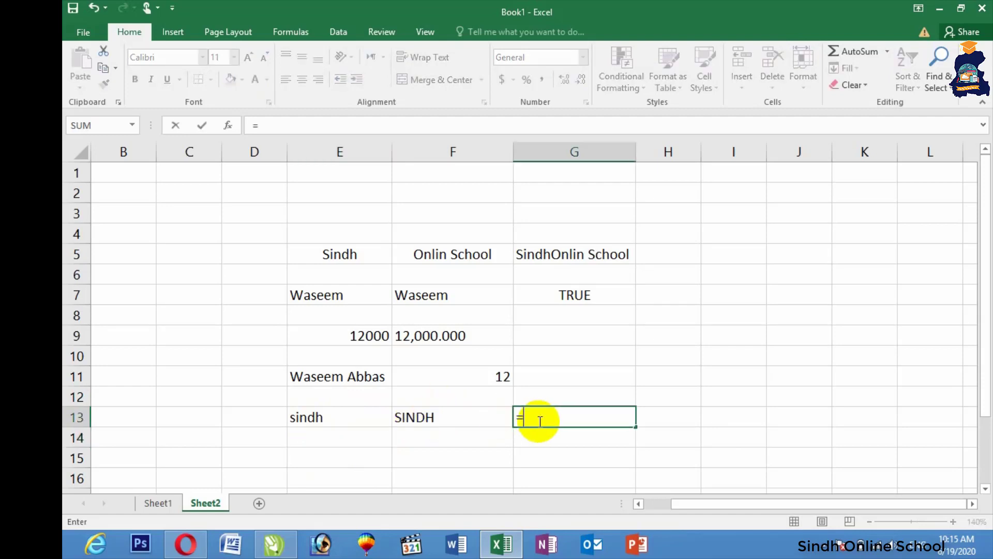
type("lower")
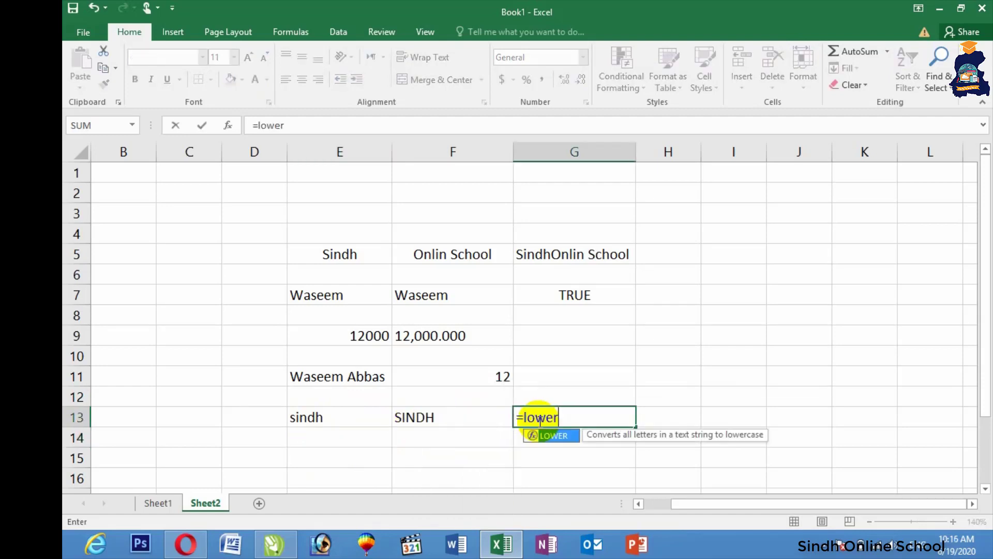
type("(")
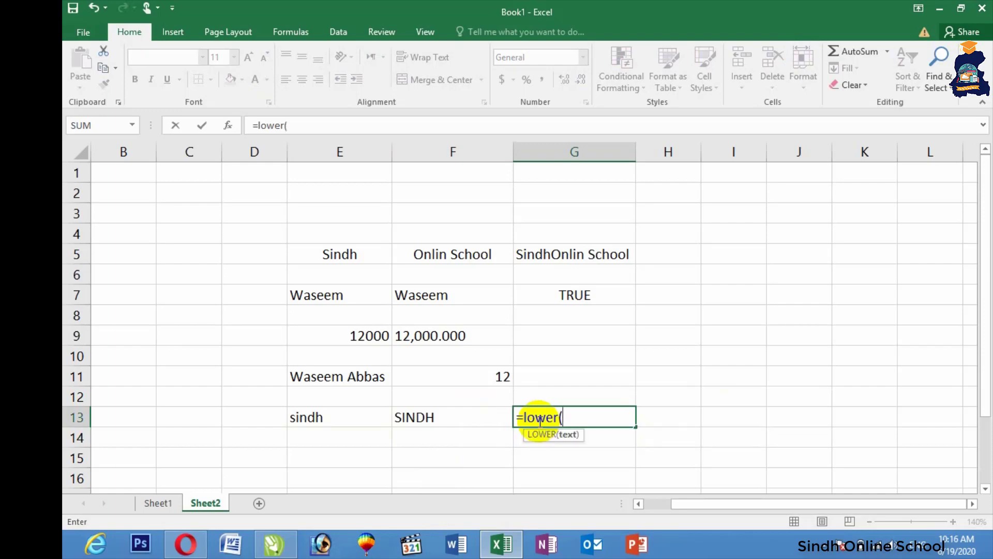
left_click(428, 420)
key("Return")
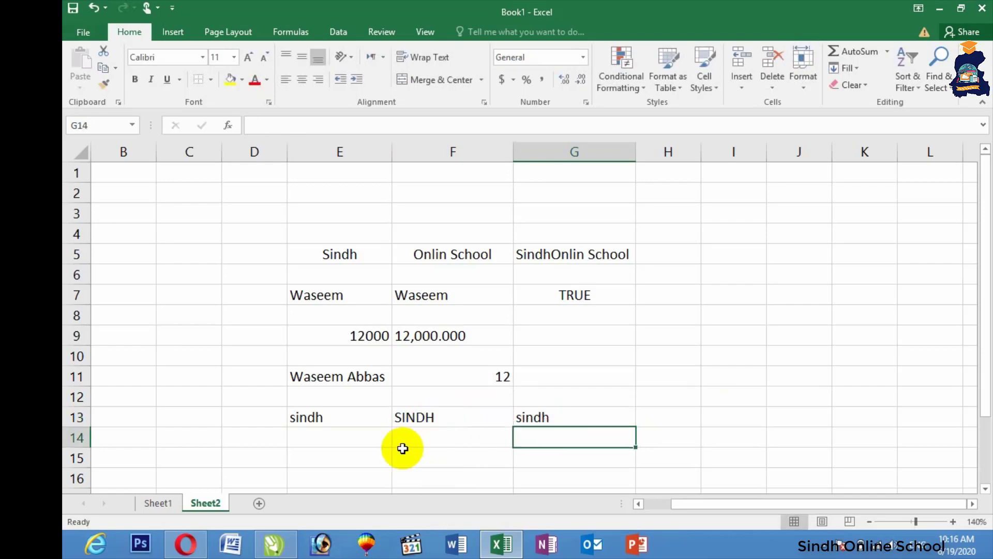
left_click(373, 444)
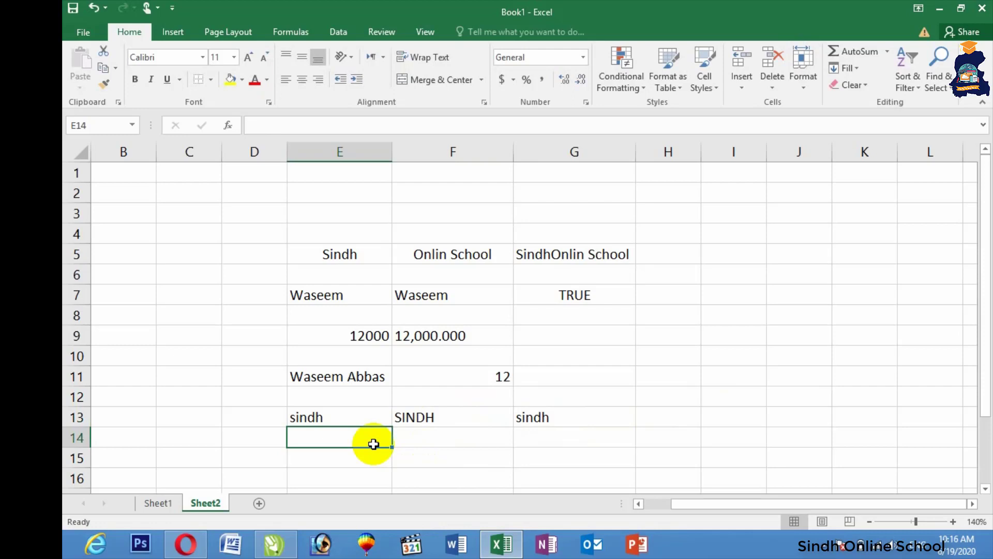
Step: Enter Pakistan in E14 and =MID(E14,3,2) in F14, returning ki
type("Pakistan")
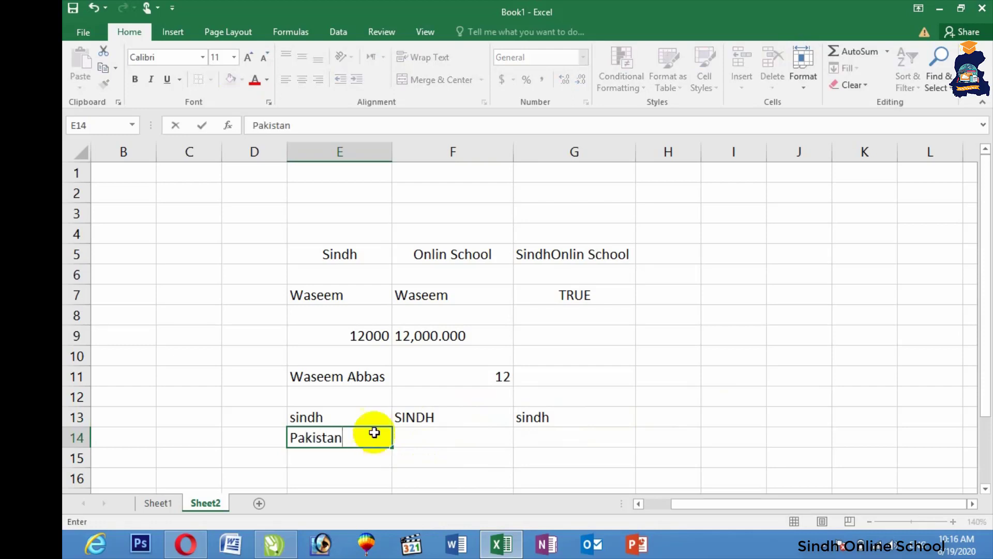
key("Tab")
type("=")
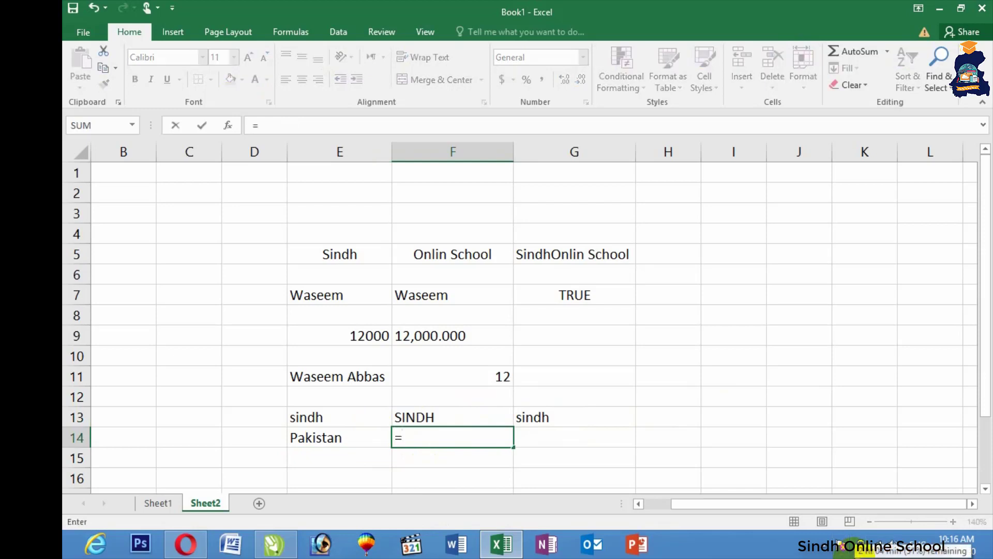
type("mid(")
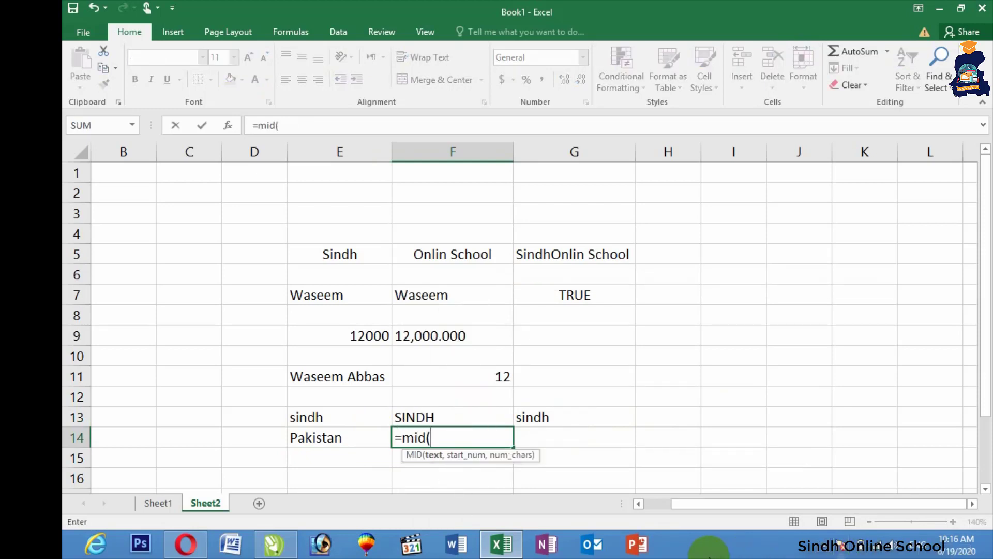
left_click(317, 440)
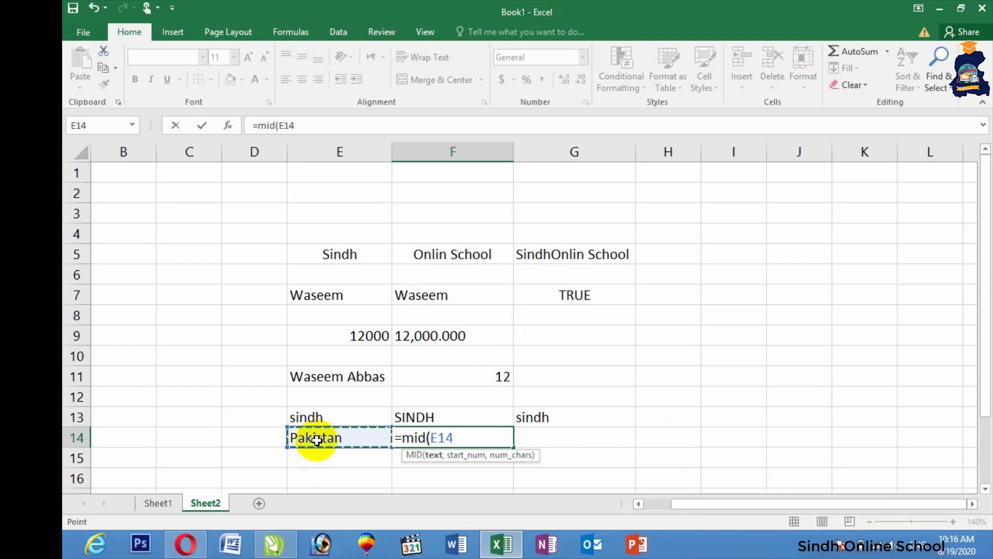
type(",")
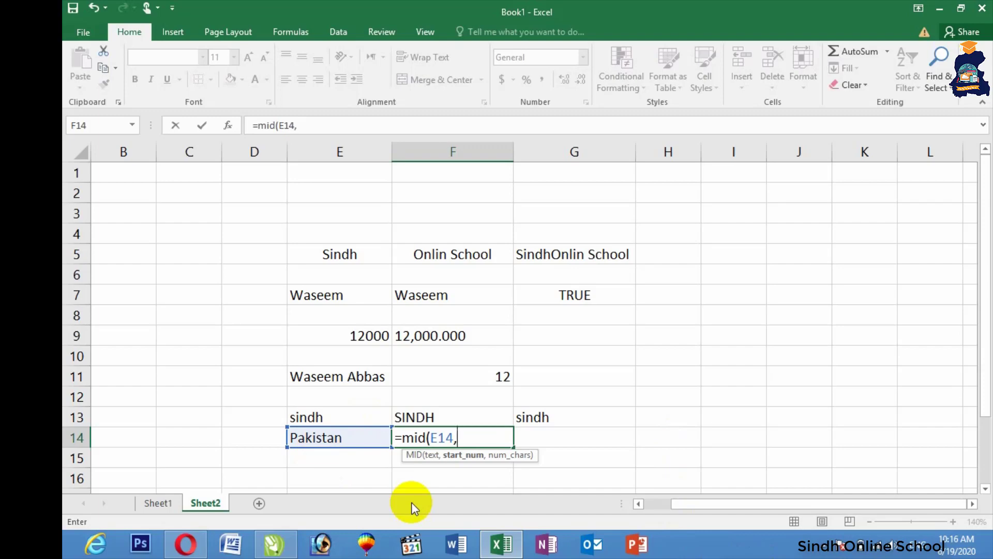
type("3")
type(",")
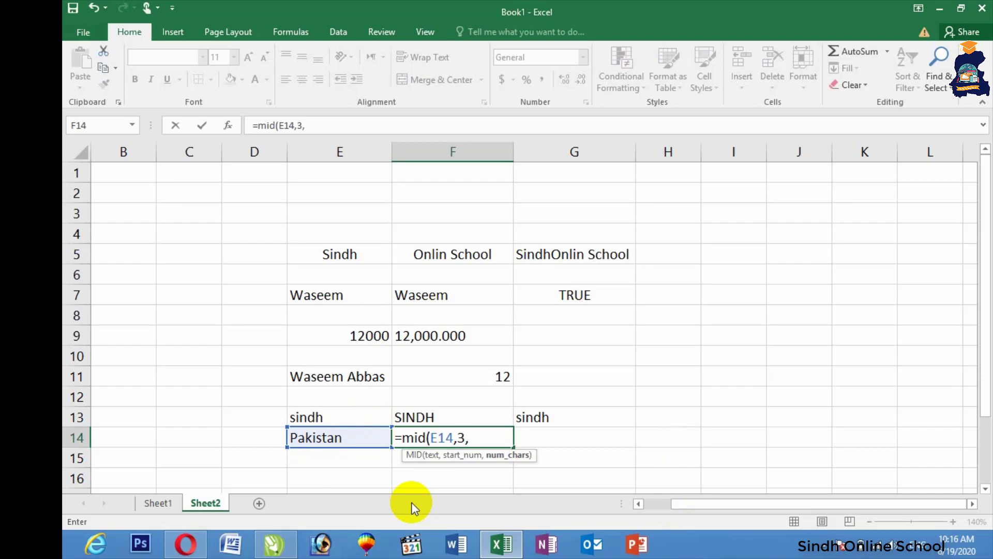
type("2")
key("Return")
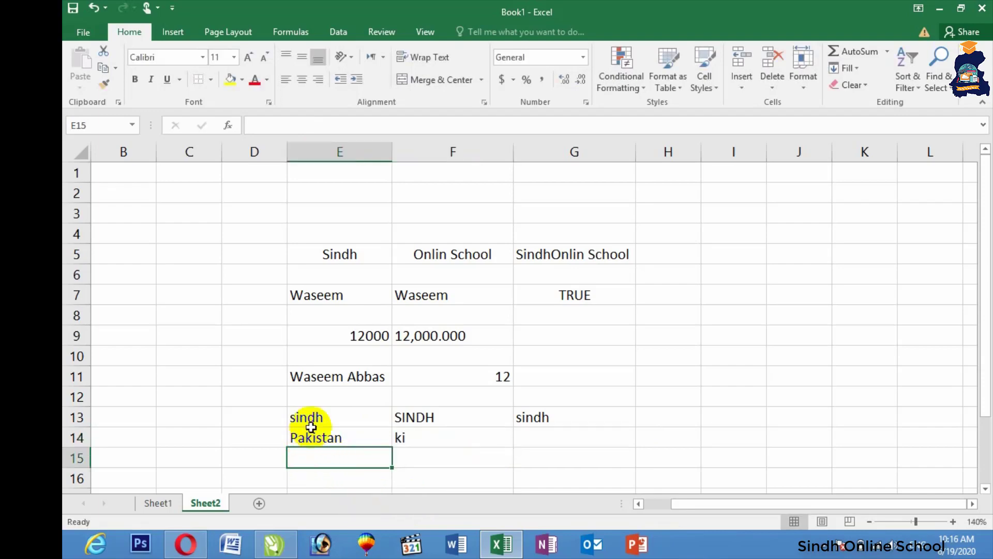
left_click(427, 438)
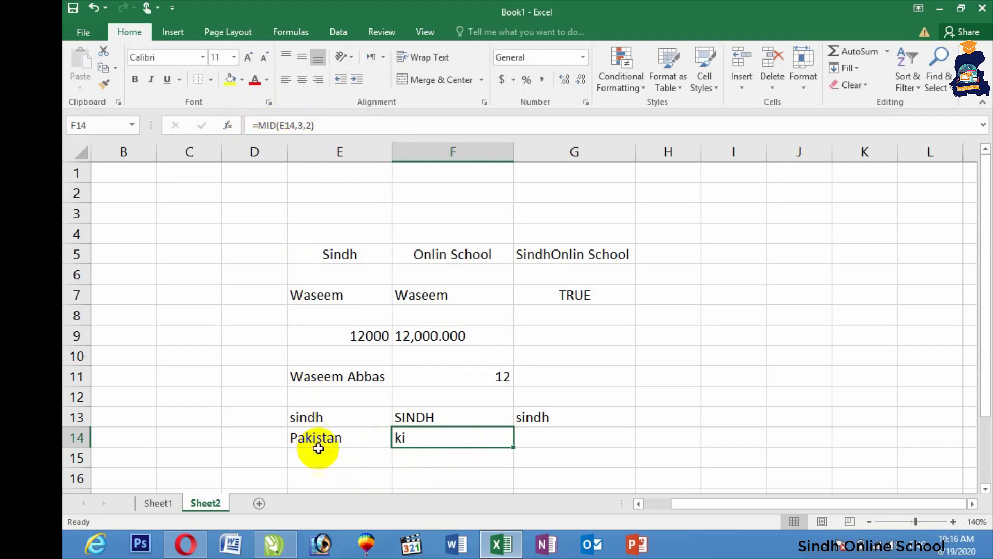
left_click(667, 254)
Step: Enter pAkIsTaN in H5, widen column H, and add =PROPER(H5) in I5 showing Pakistan
type("p")
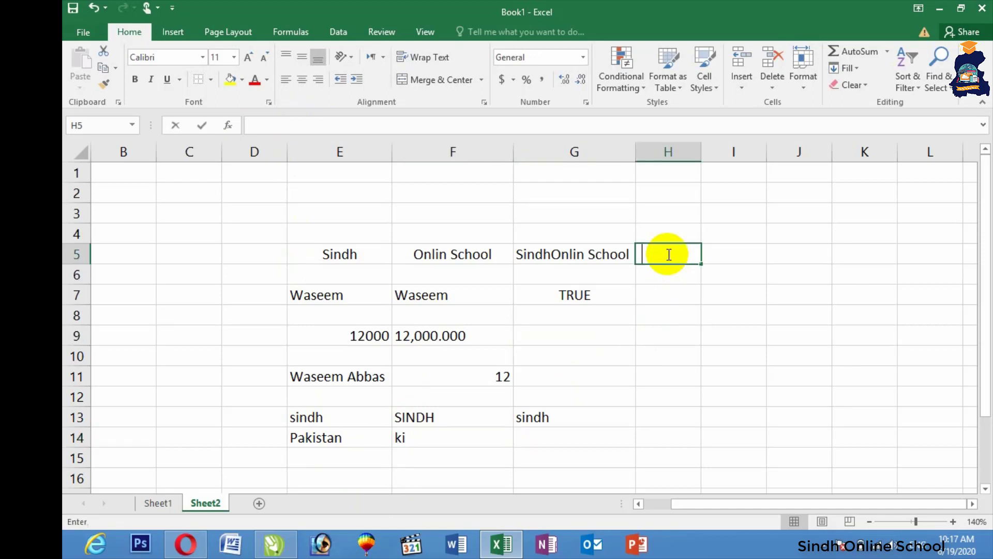
type("Ak")
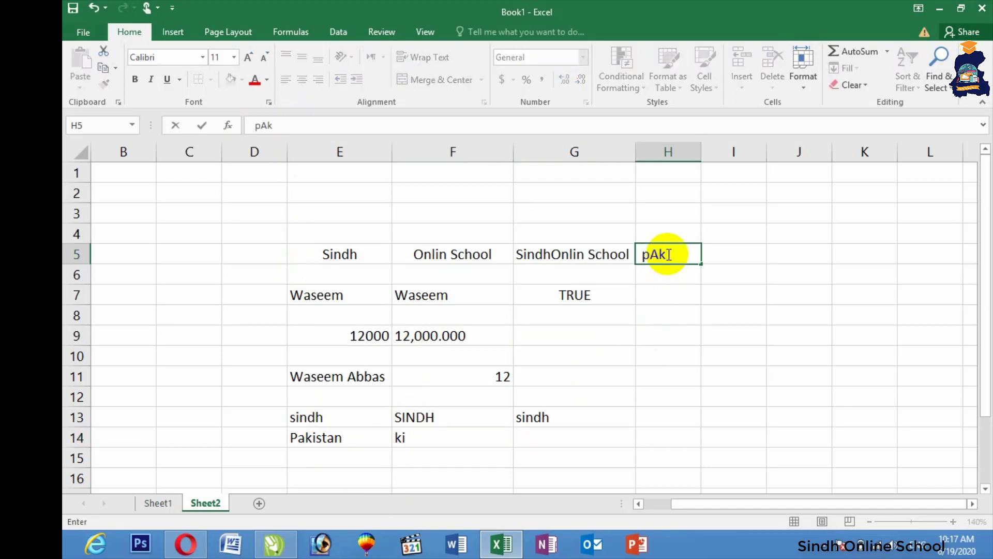
type("IsTaN")
left_click(731, 255)
left_click_drag(703, 156, 717, 158)
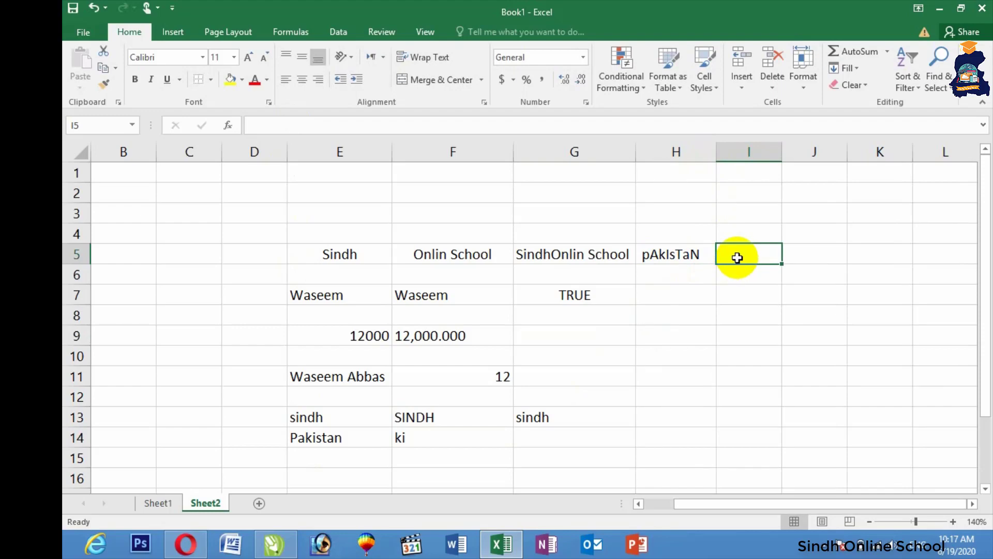
type("=p")
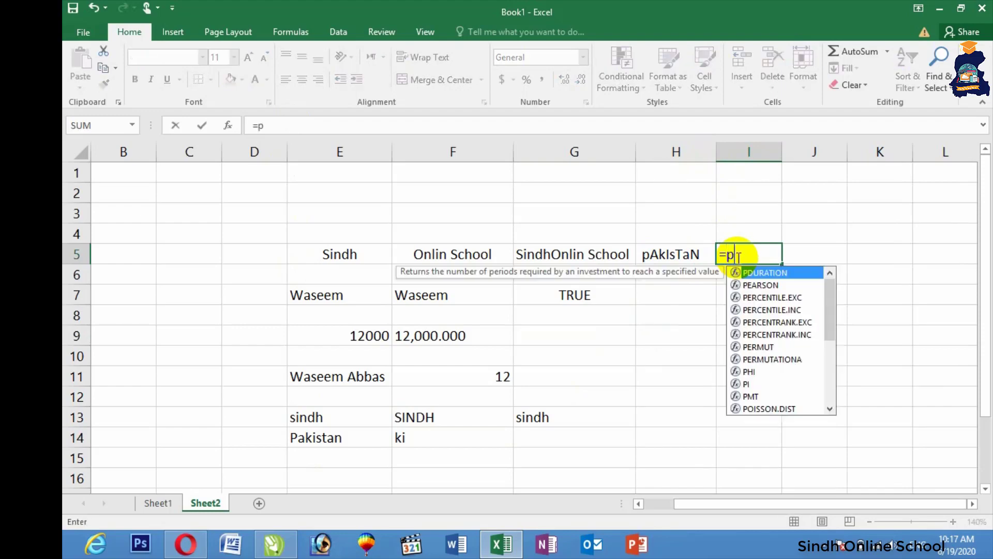
type("roper")
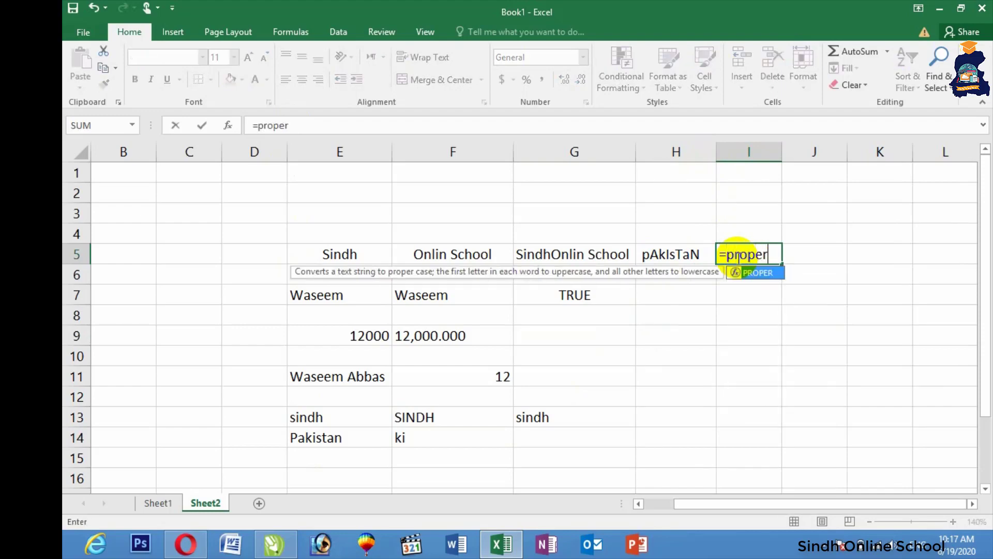
type("(")
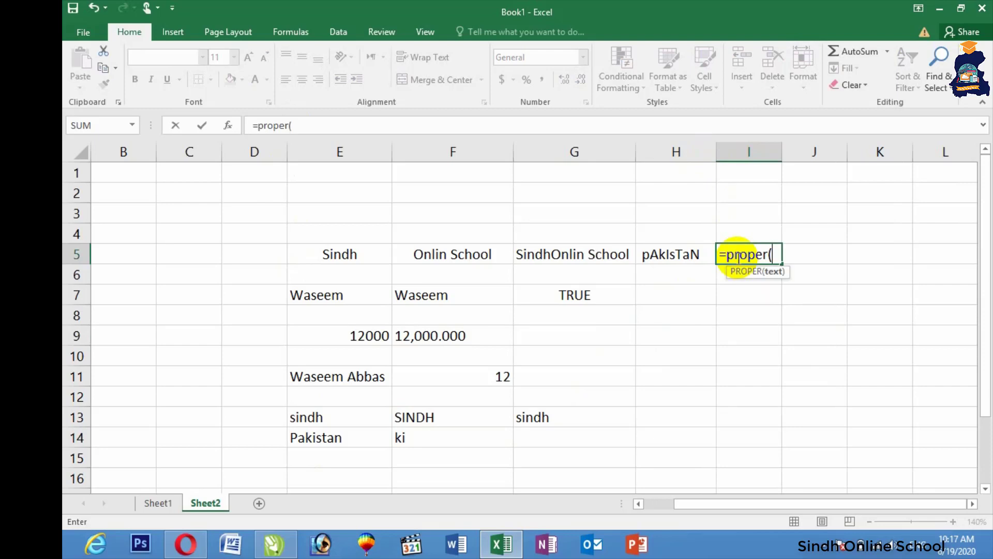
left_click(688, 254)
key("Return")
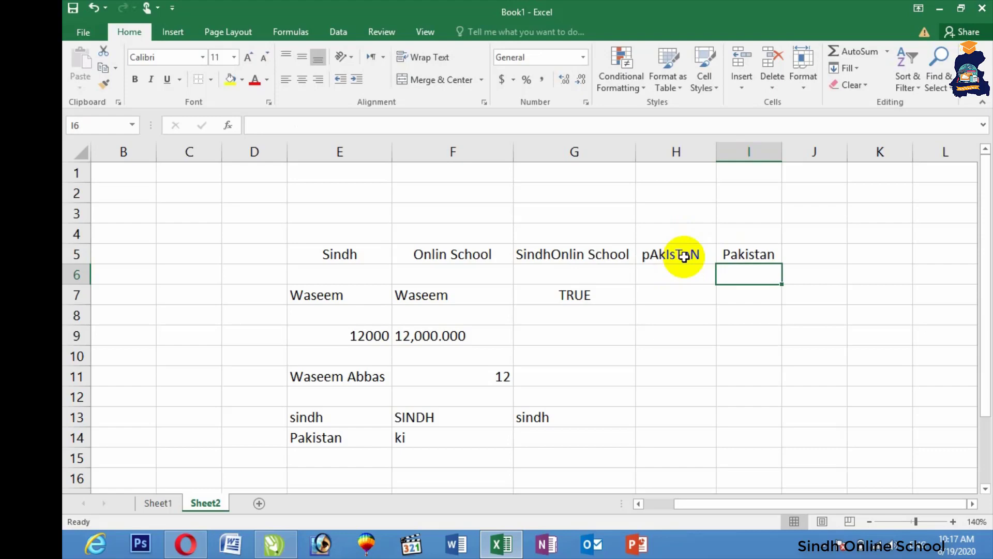
left_click(652, 320)
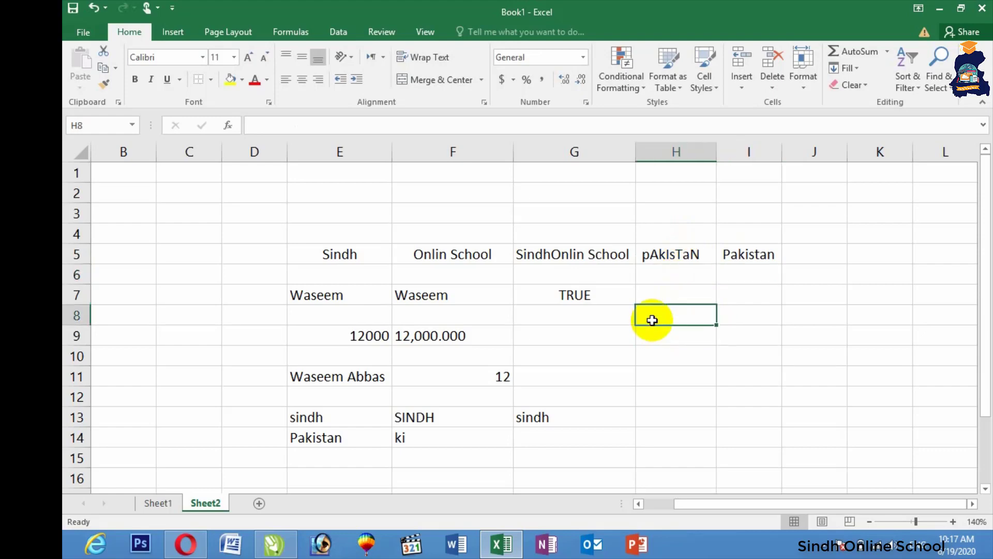
Step: Type sindh in H8 and enter =REPT(H8,4) in I8 to get sindhsindhsindhsindh
type("sindh")
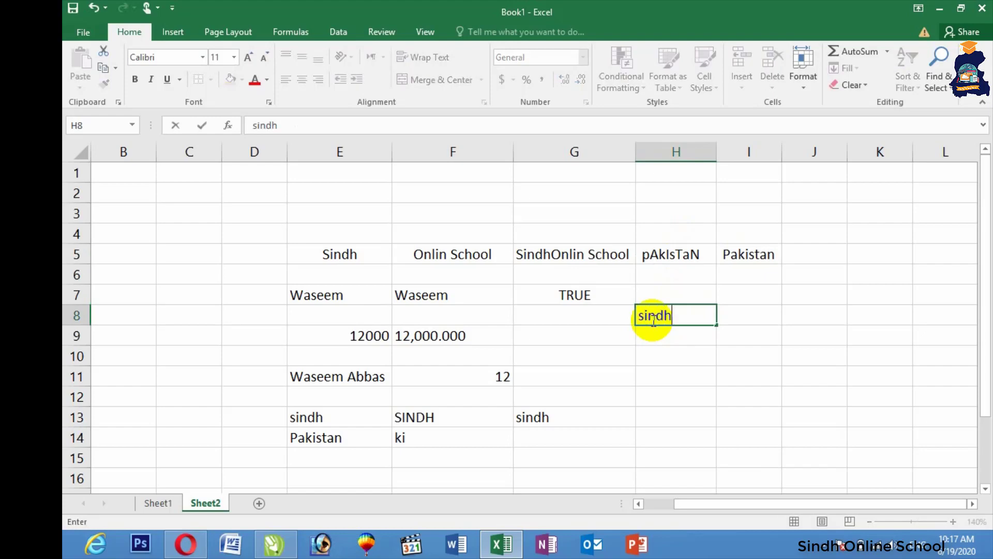
left_click(750, 321)
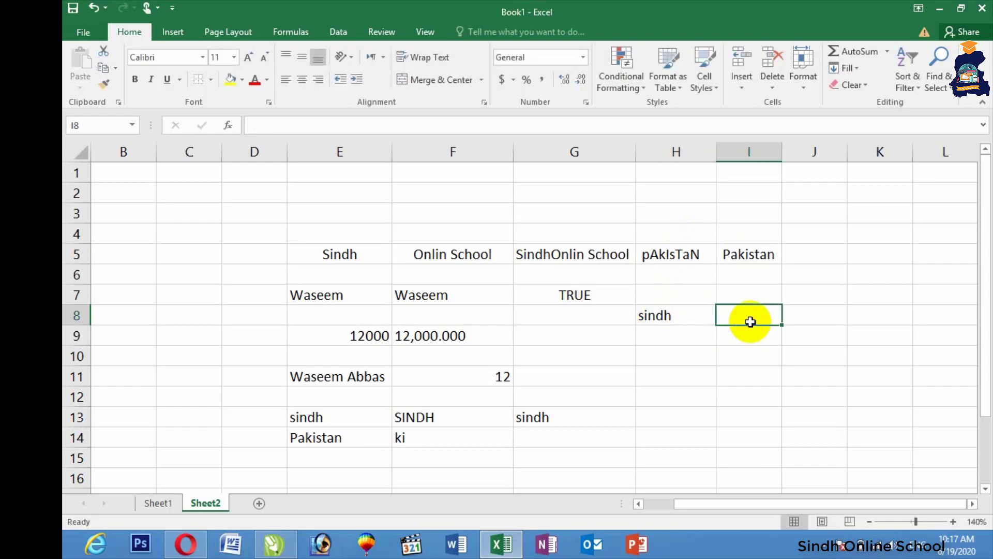
type("=")
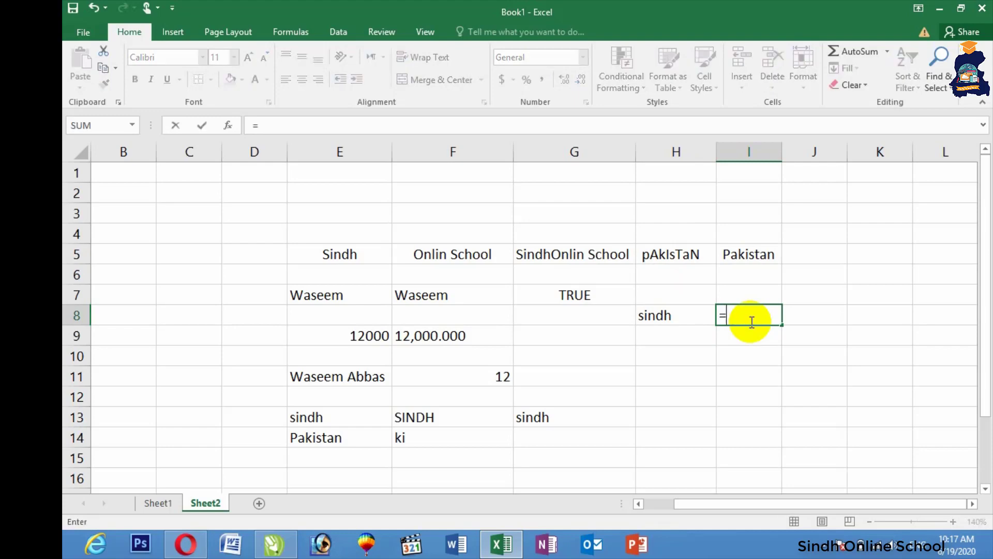
type("rept")
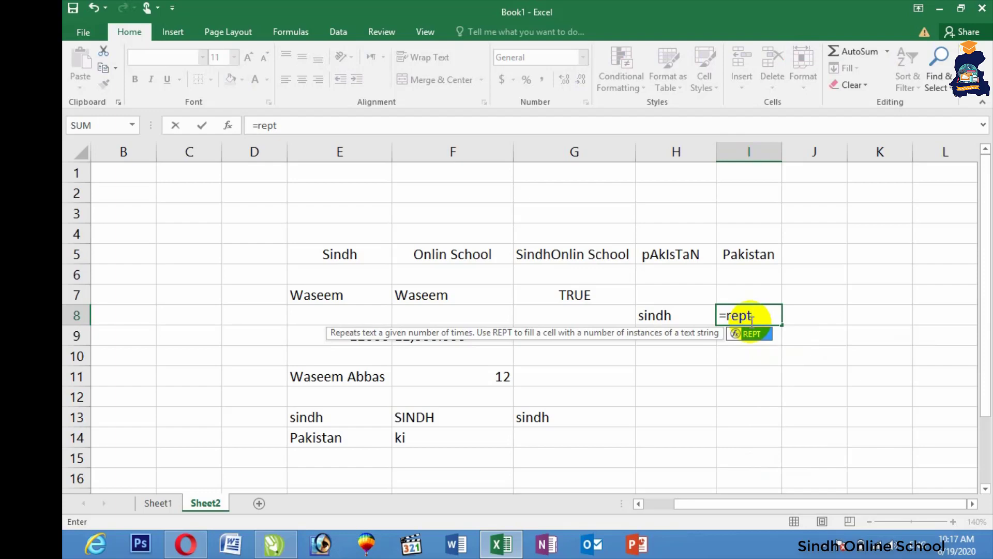
type("(")
left_click(662, 317)
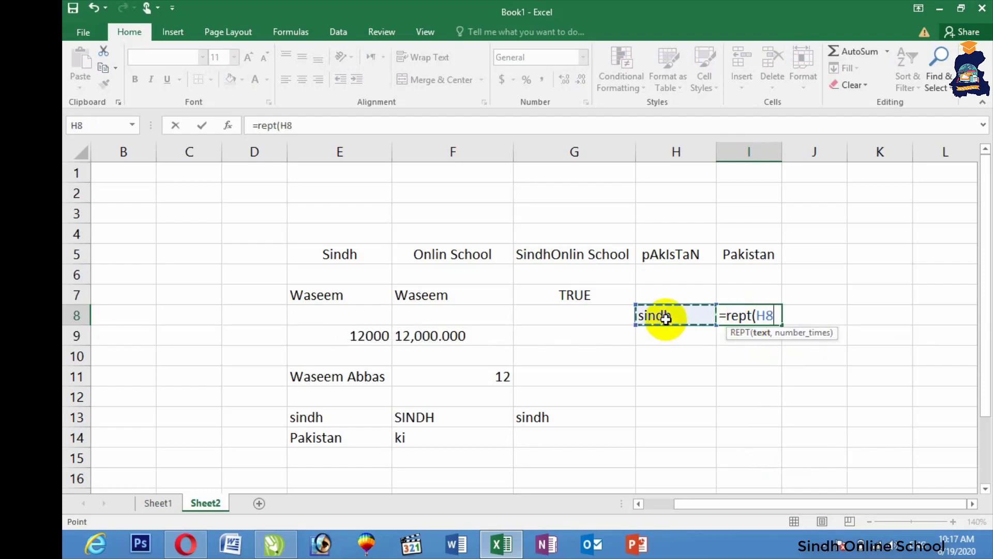
type(",")
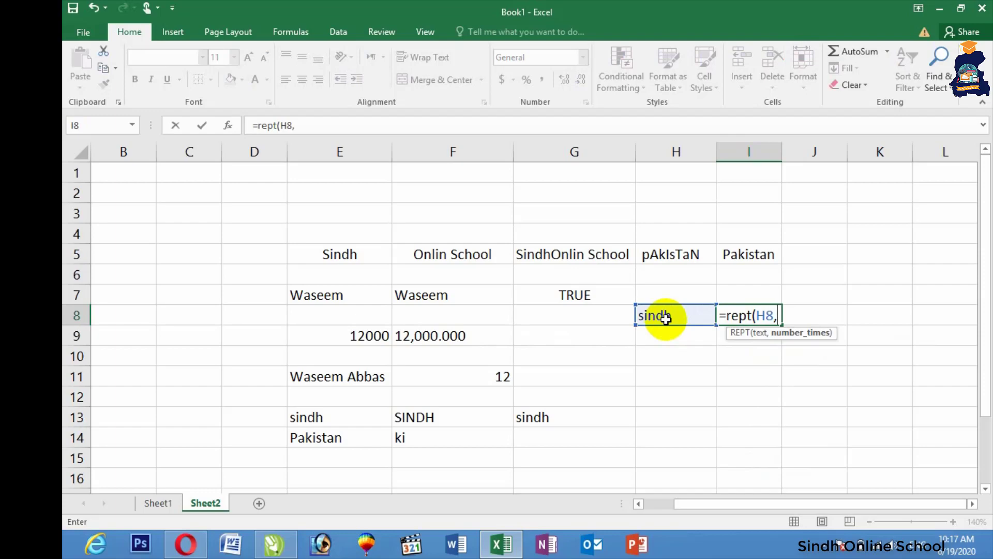
type("4")
key("Return")
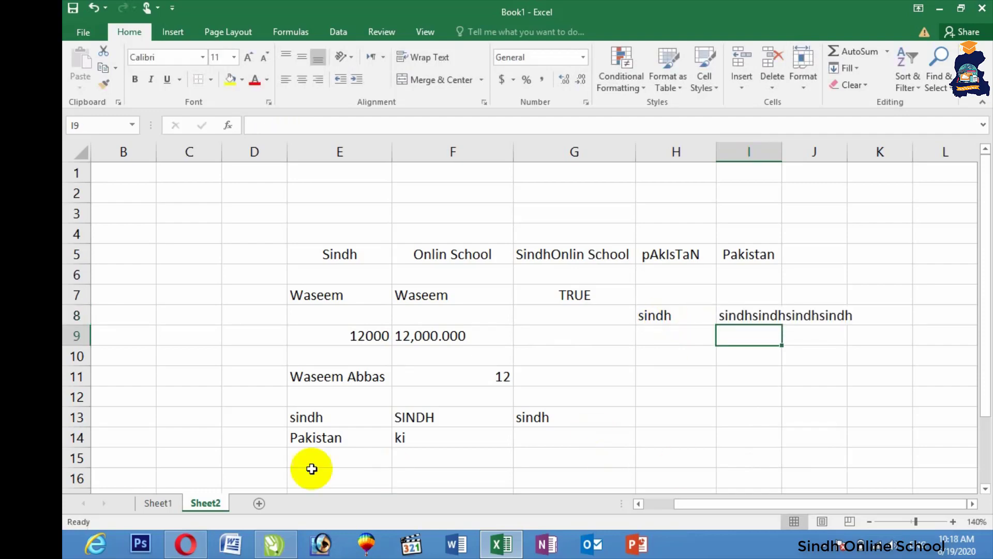
Step: Clear the practice entries and add the headers Items in B1 and Bills in C1
left_click_drag(254, 458, 909, 222)
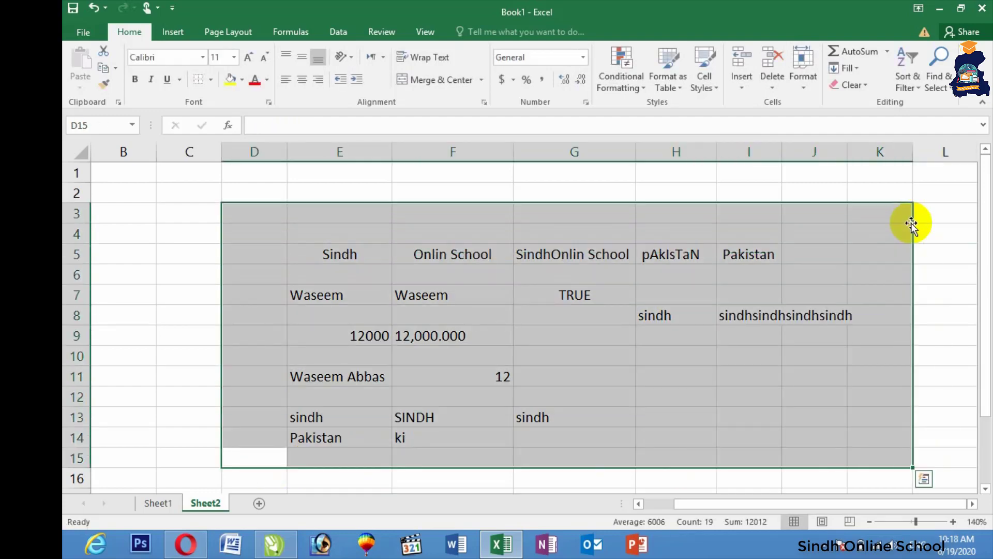
key("Delete")
left_click(129, 176)
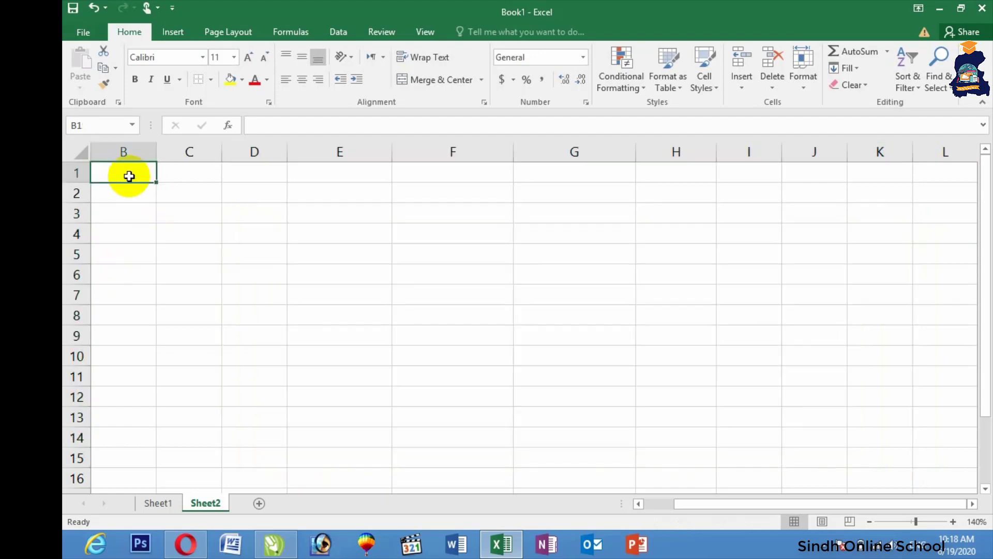
type("Items")
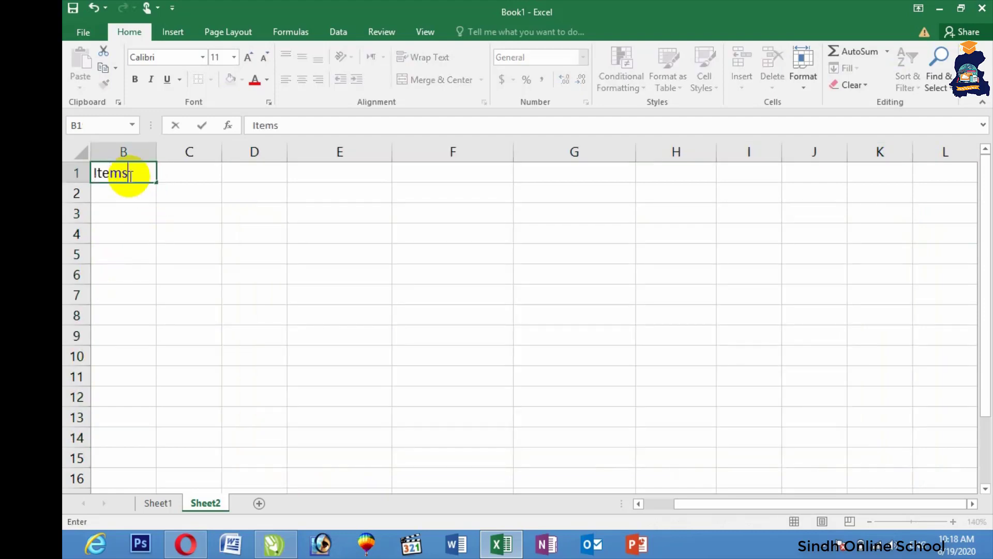
key("Tab")
type("Bills")
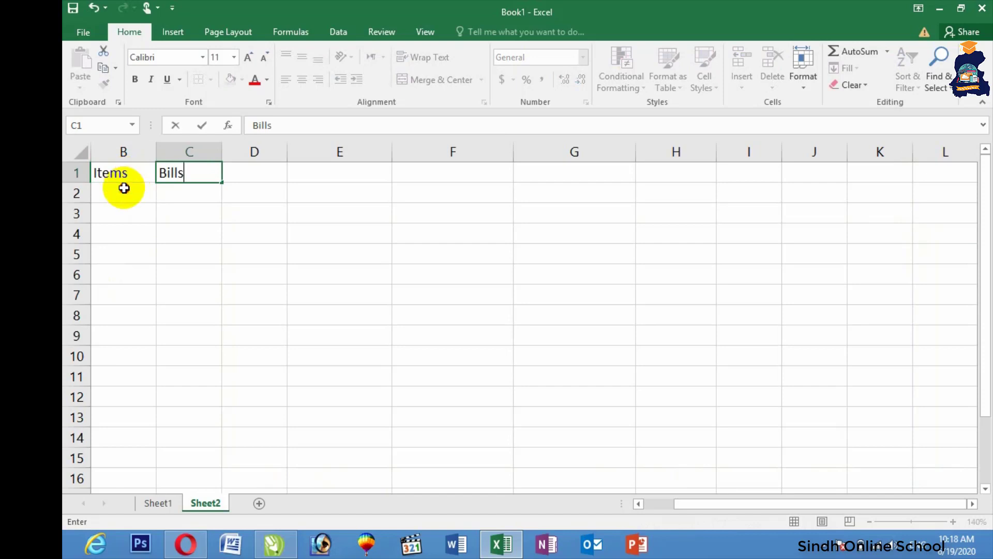
key("Return")
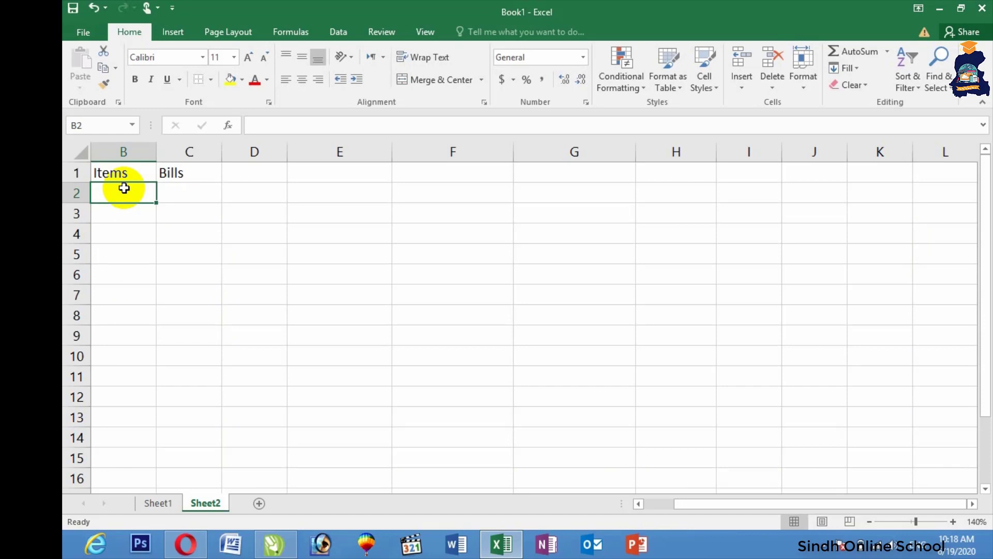
Step: List the items keyboard, mouse, cpu, monitor, scanner and speaker in B2:B7
type("keyboard")
key("Return")
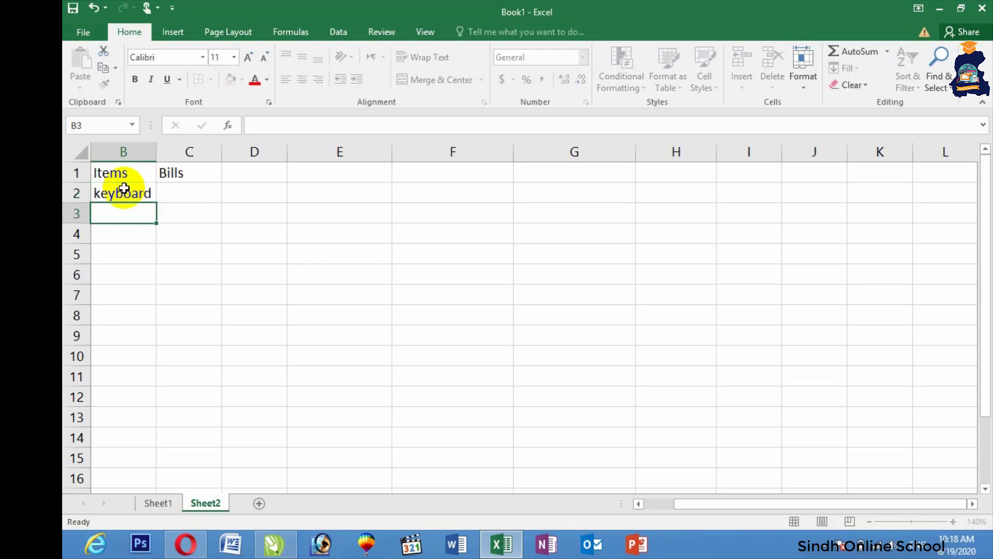
type("mouse")
key("Return")
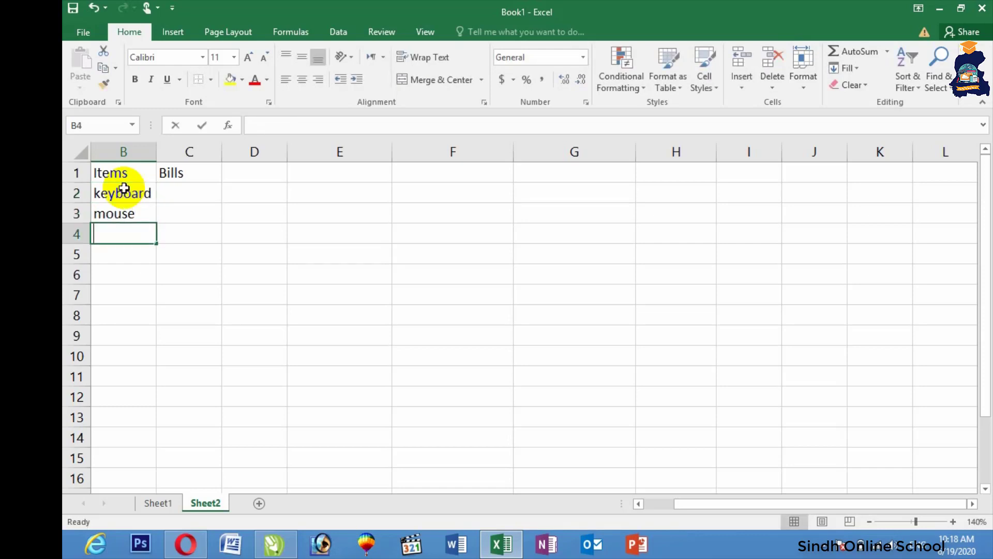
type("cpu")
key("Return")
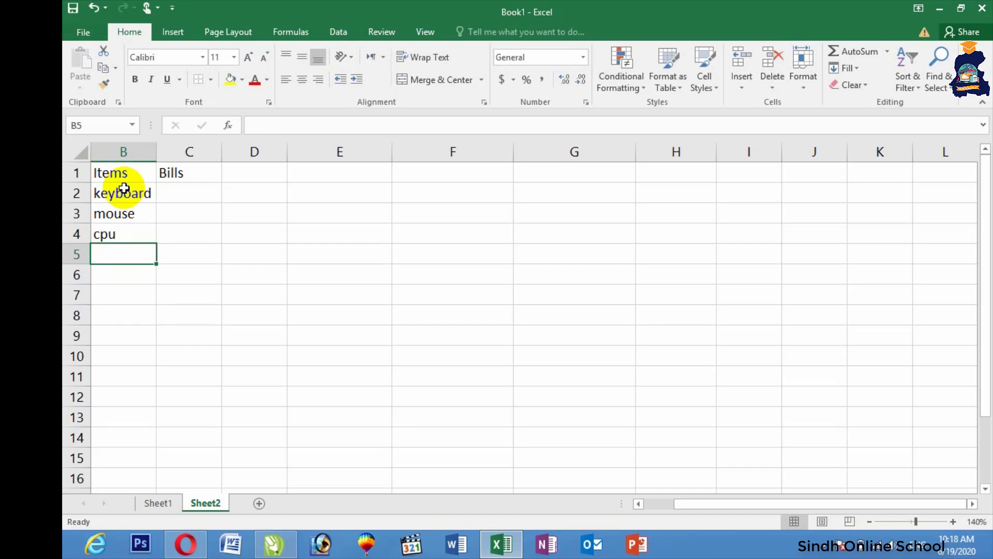
type("monitor")
key("Return")
type("sca")
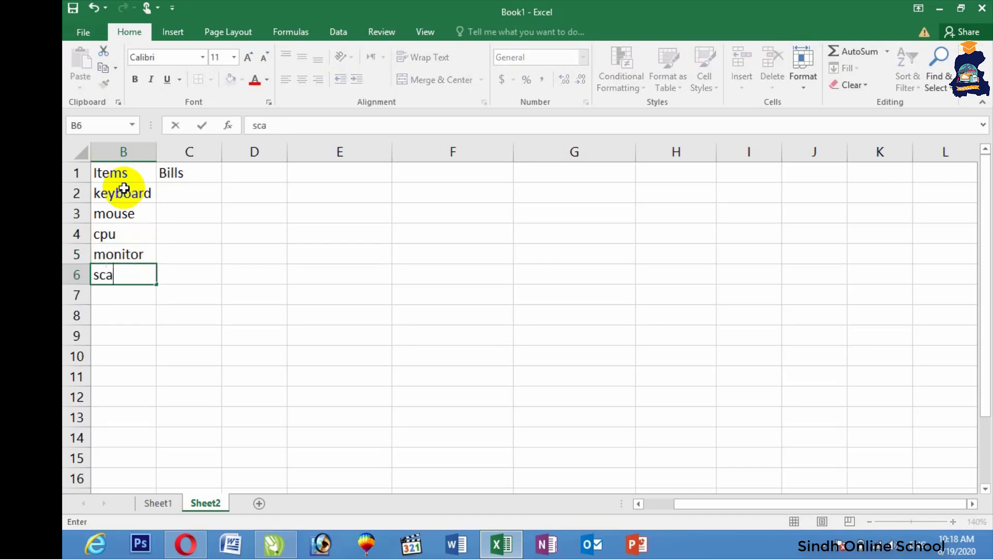
type("nner")
key("Return")
type("speaker")
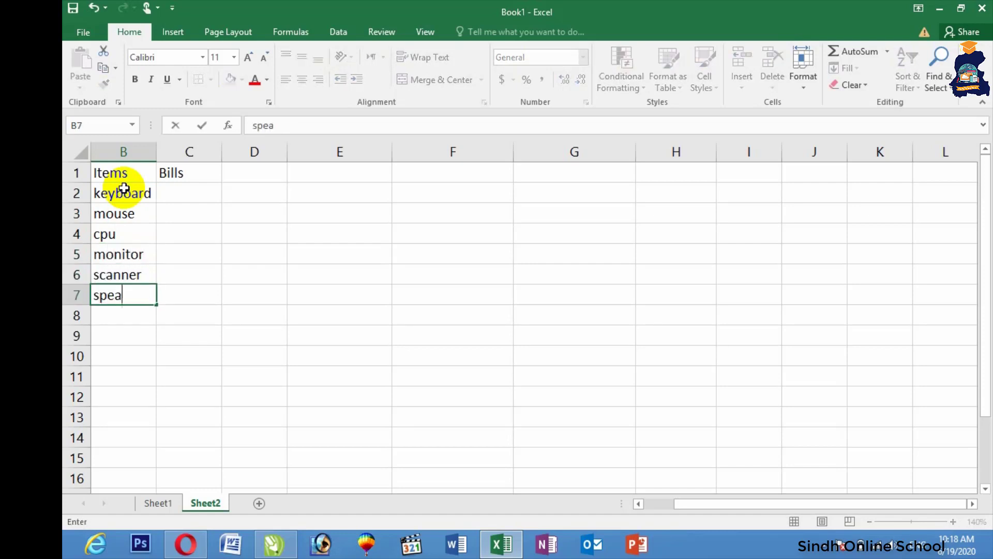
left_click(111, 310)
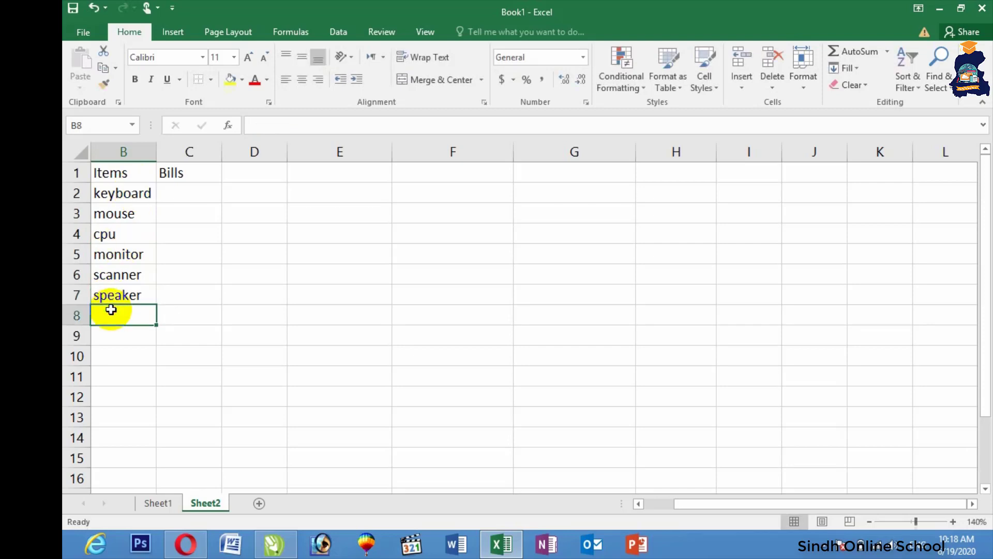
Step: Add the labels Total, Discount, Discount amount and Net amount in B8:B11
type("Total")
left_click(110, 310)
key("Right")
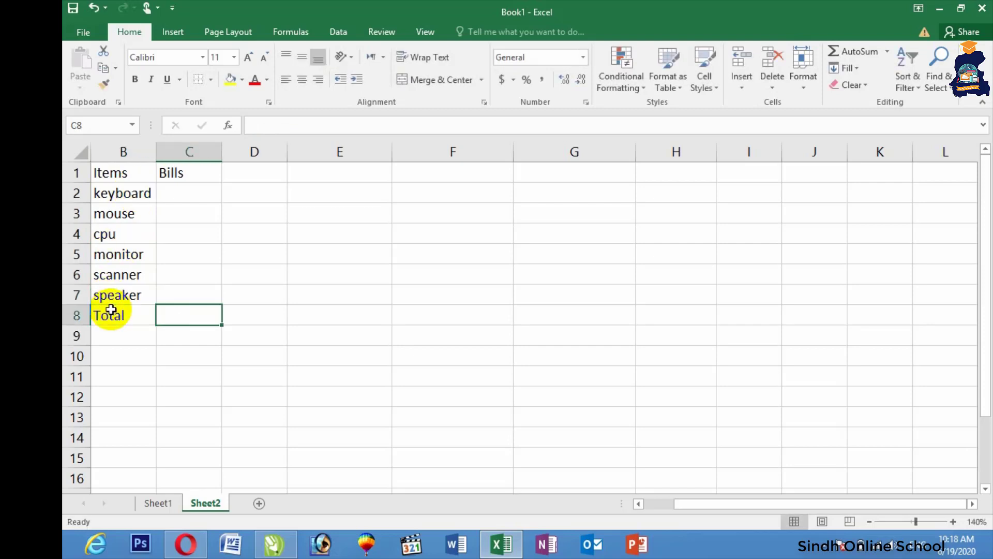
left_click(105, 337)
type("D")
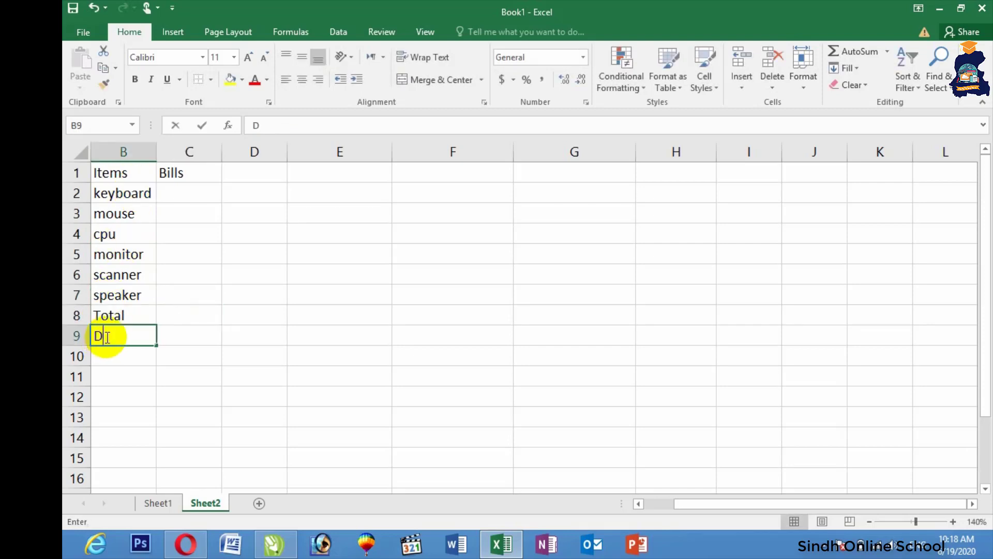
type("iscount")
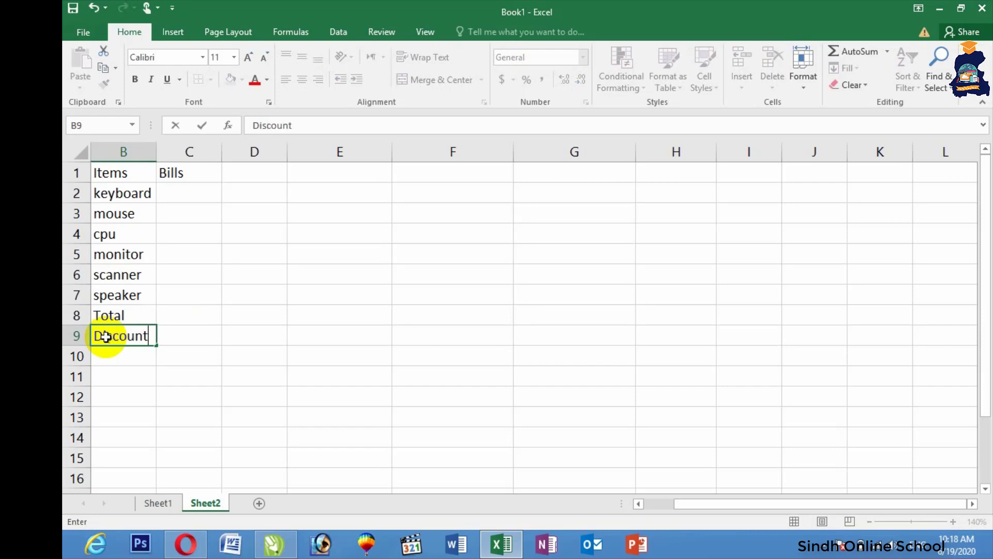
key("Return")
type("Discount")
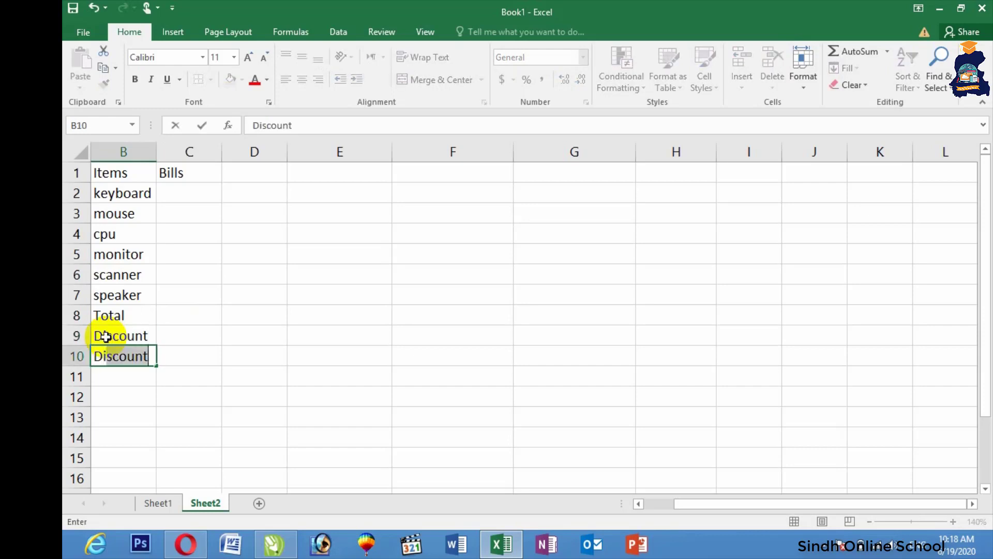
type("amount")
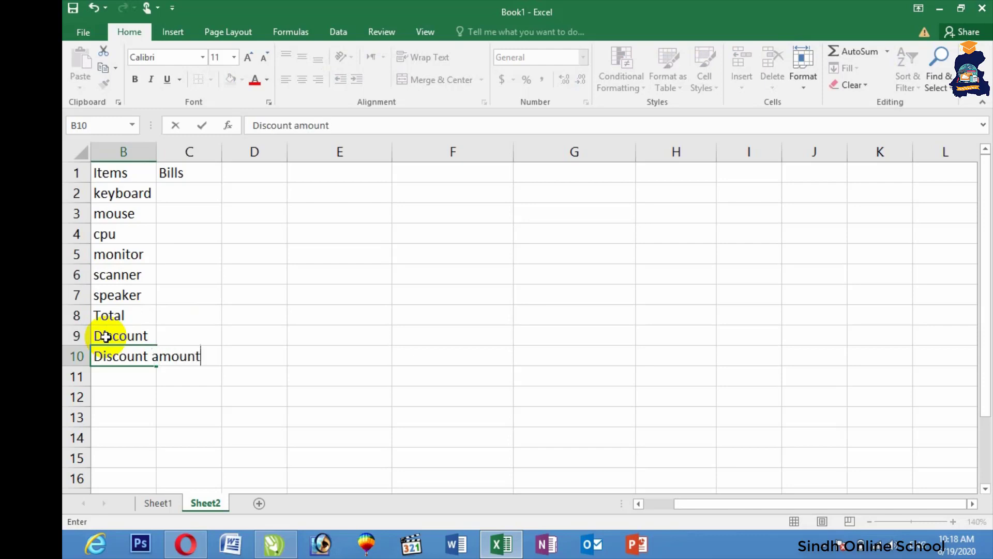
key("Return")
type("Net amount")
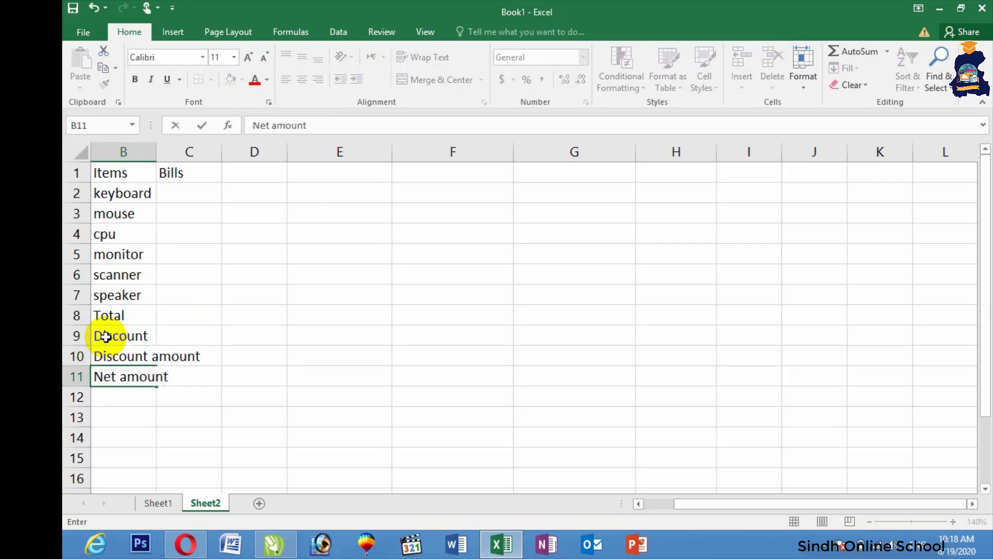
left_click(180, 274)
Step: Widen columns B and C and centre the text across the table B1:C11
left_click_drag(224, 153, 350, 162)
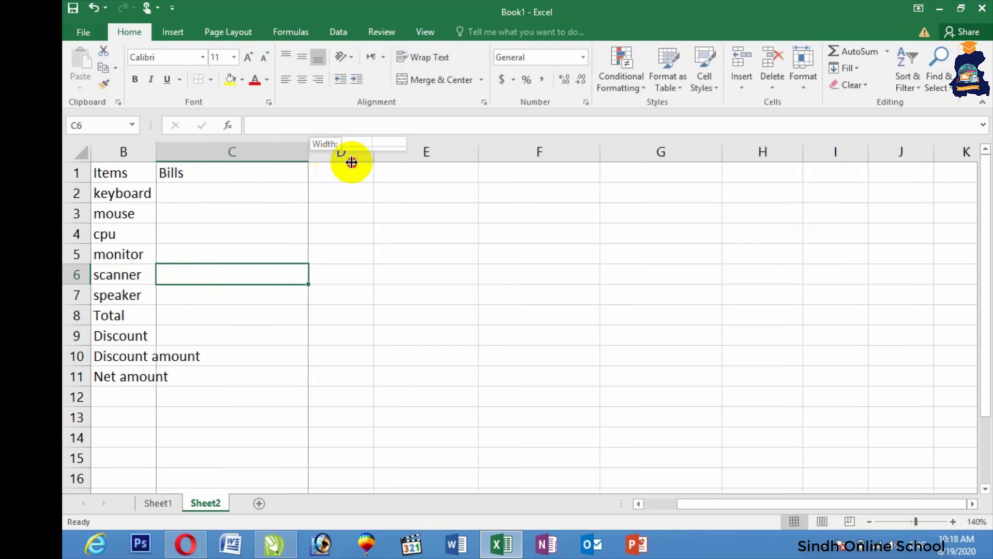
left_click(186, 188)
left_click_drag(138, 175, 315, 365)
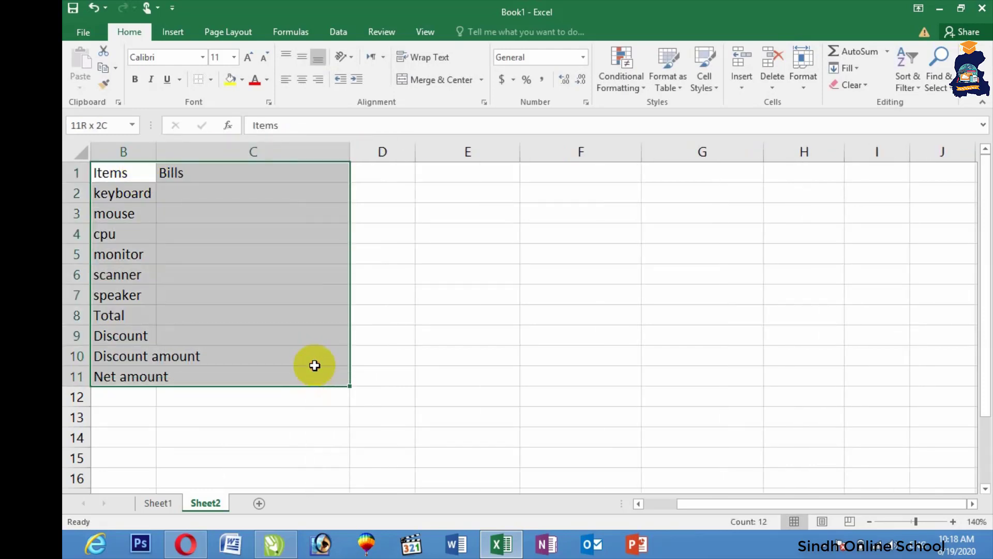
left_click(302, 80)
left_click(265, 213)
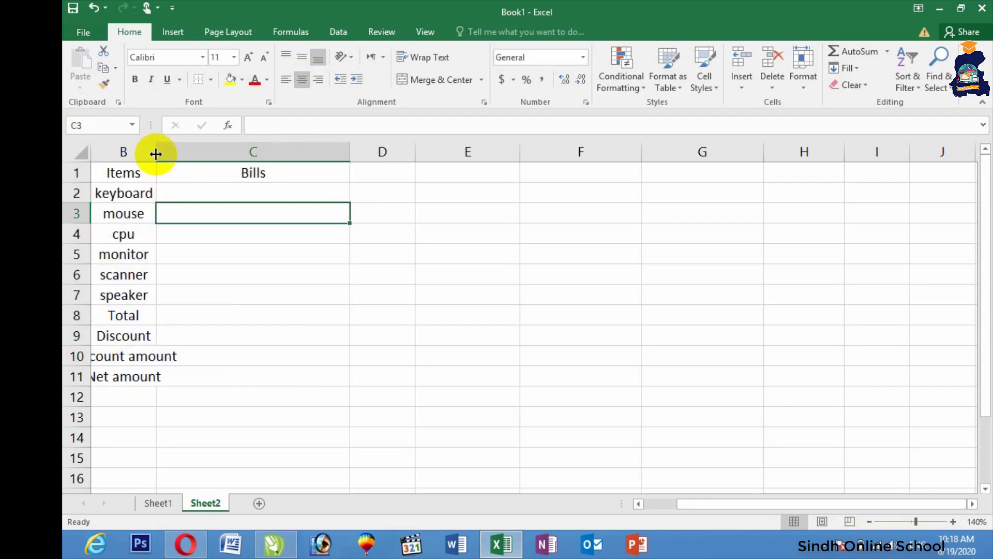
left_click_drag(156, 154, 266, 153)
key("Down")
key("Down")
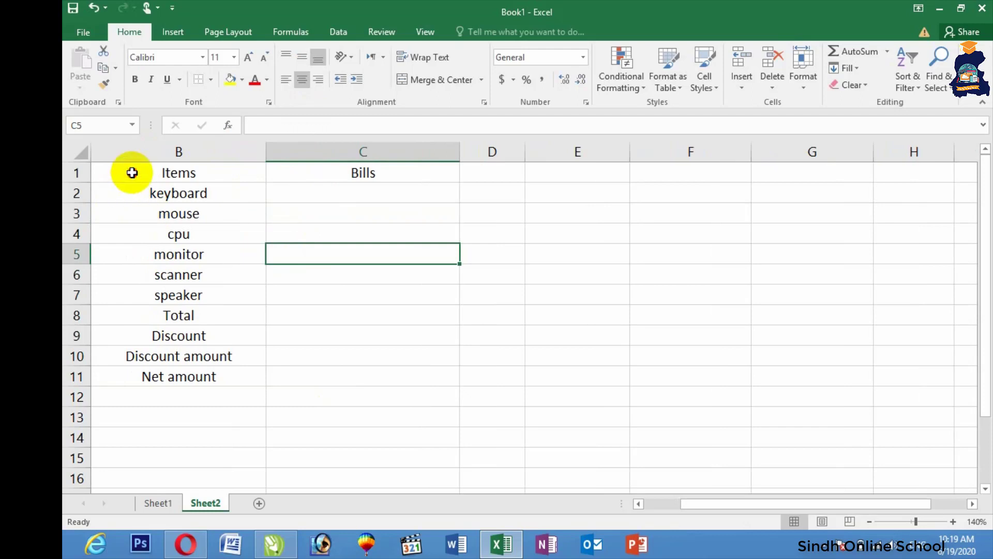
Step: Make the Items and Bills header cells bold at font size 16
left_click_drag(133, 173, 339, 171)
left_click(135, 79)
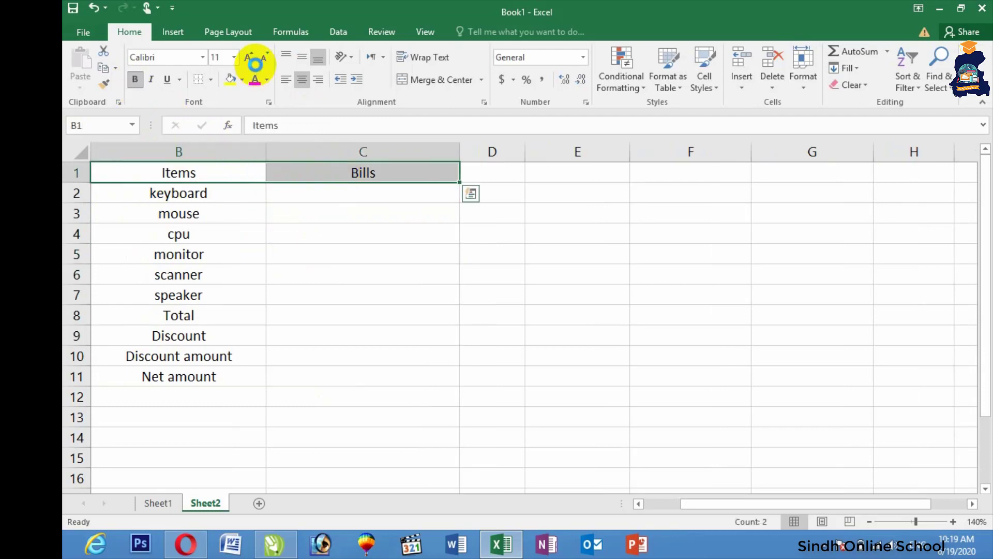
left_click(254, 59)
left_click(253, 59)
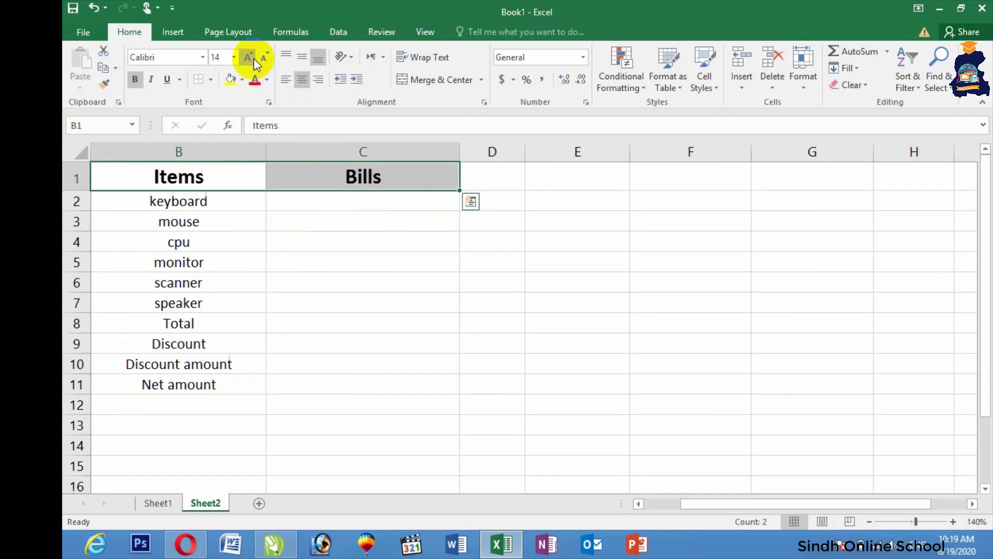
left_click(253, 58)
left_click(211, 79)
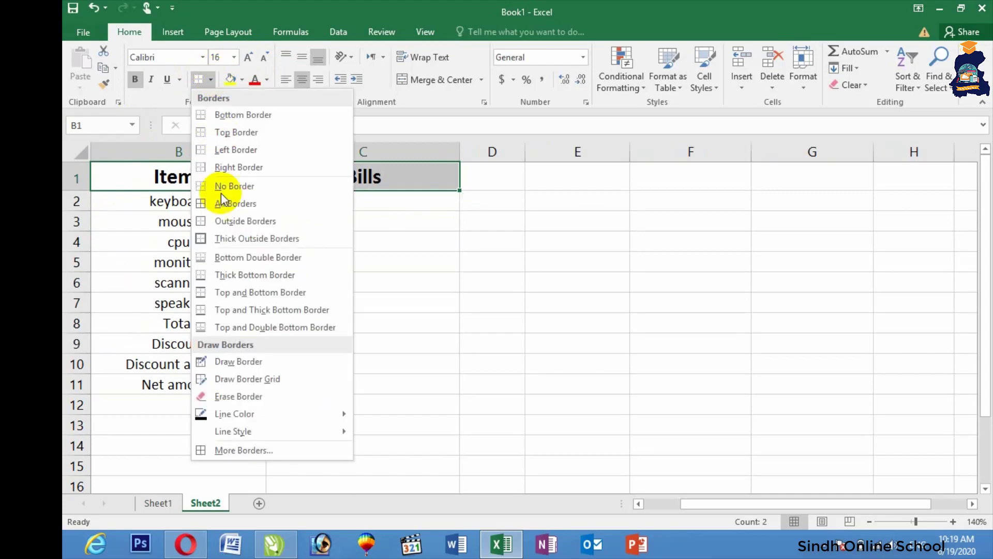
Step: Give the header row a thick border and outline every cell of the item rows
left_click(250, 240)
left_click_drag(153, 211, 444, 305)
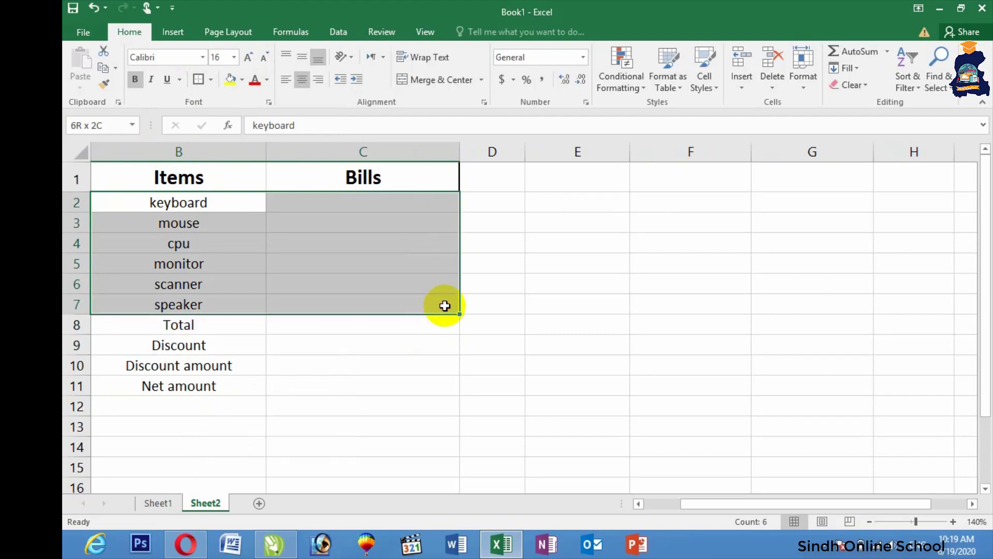
left_click(210, 79)
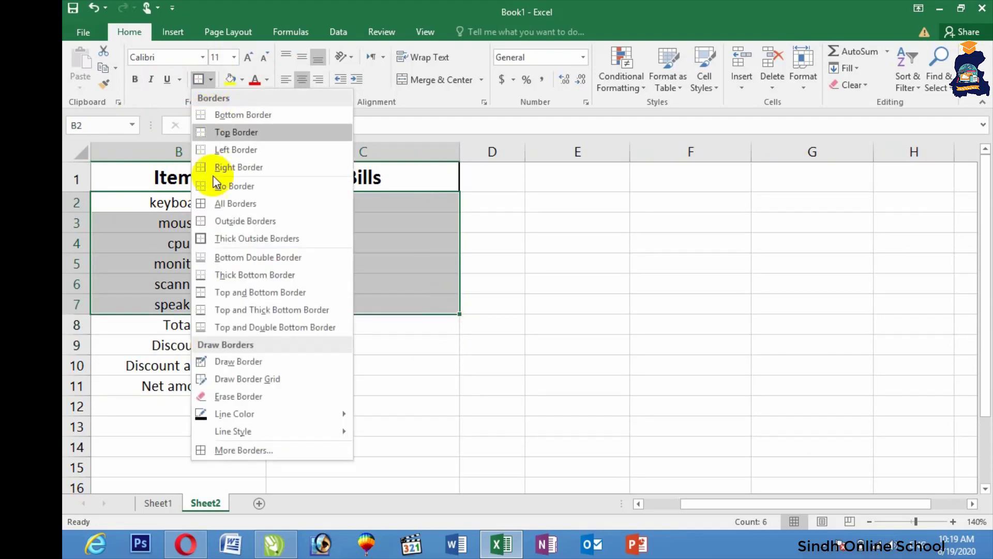
left_click(214, 204)
left_click(288, 357)
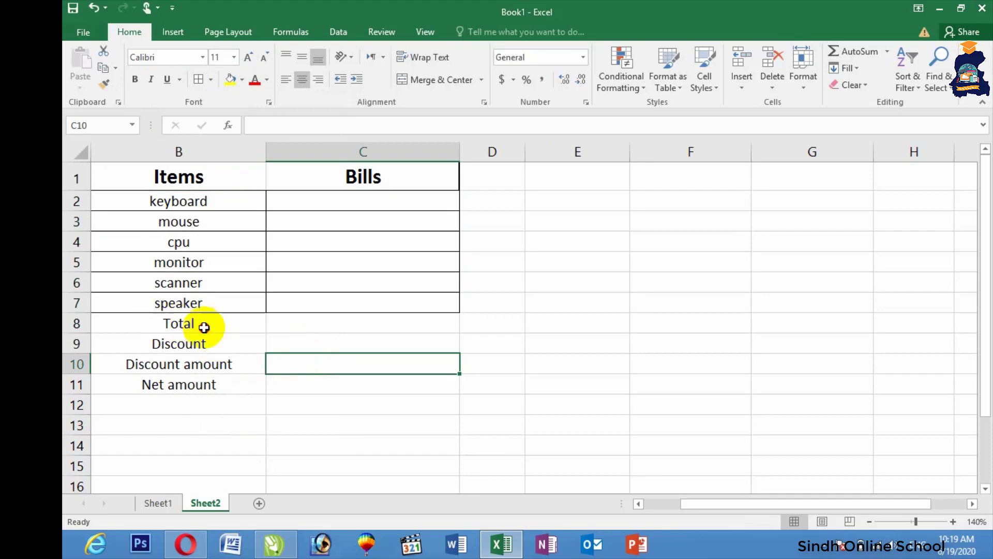
Step: Add a thick bottom border under the Total to Net amount rows
left_click_drag(204, 327, 414, 387)
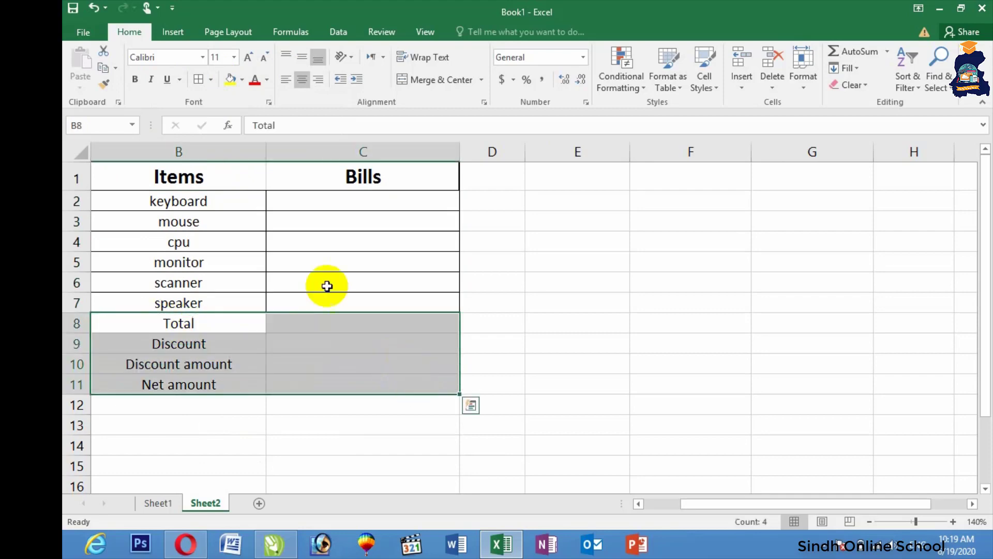
left_click(212, 81)
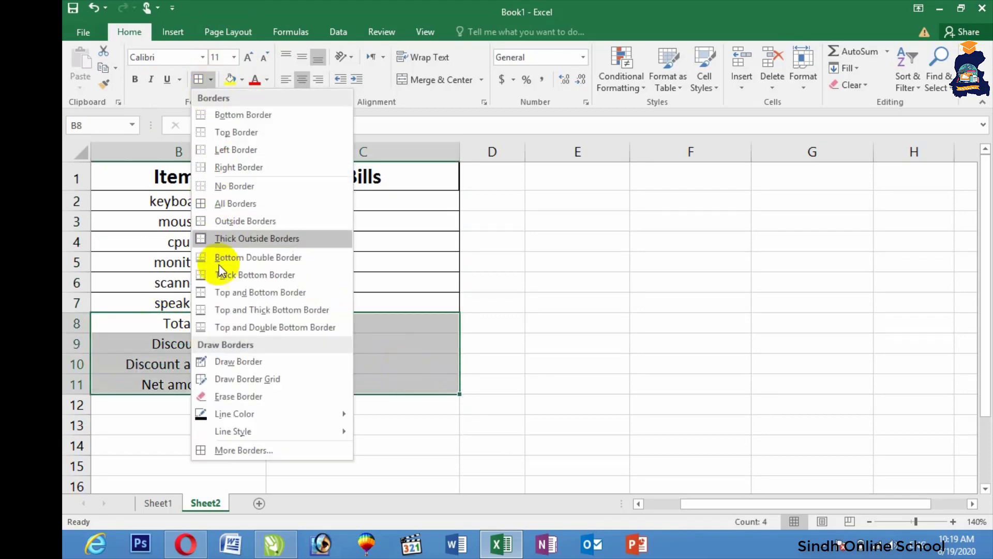
left_click(245, 275)
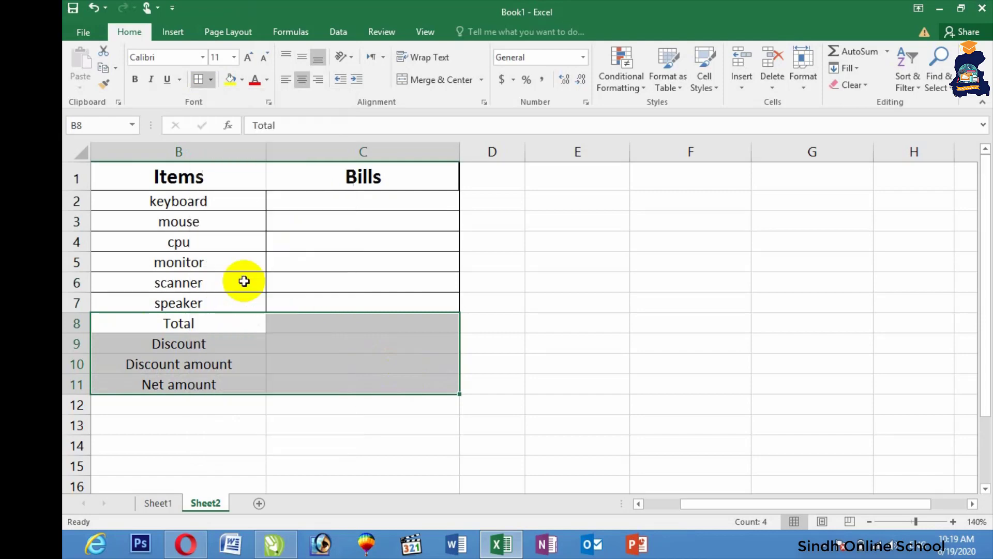
left_click(328, 442)
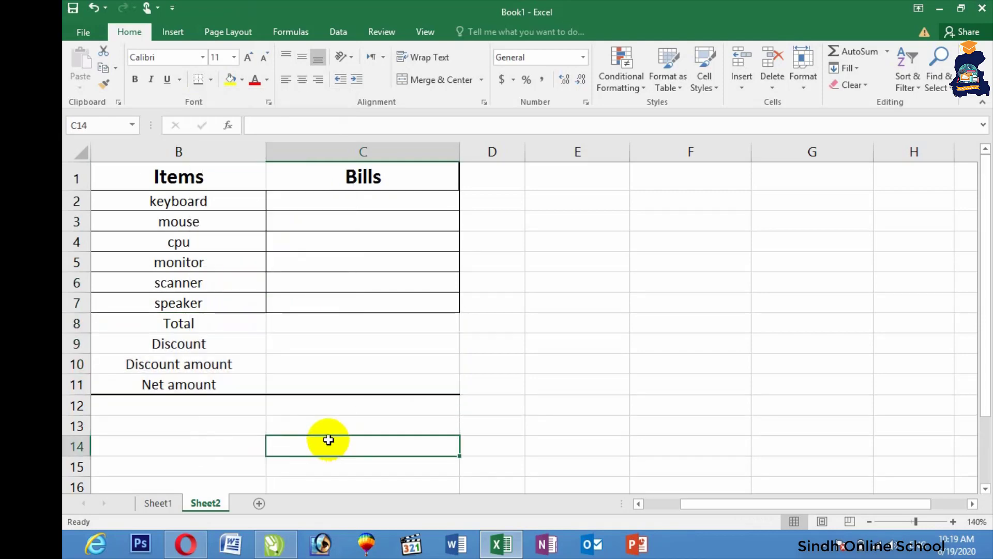
Step: Put thick box borders around the Discount cell C9 and the Net amount cell C11
left_click_drag(341, 323, 345, 371)
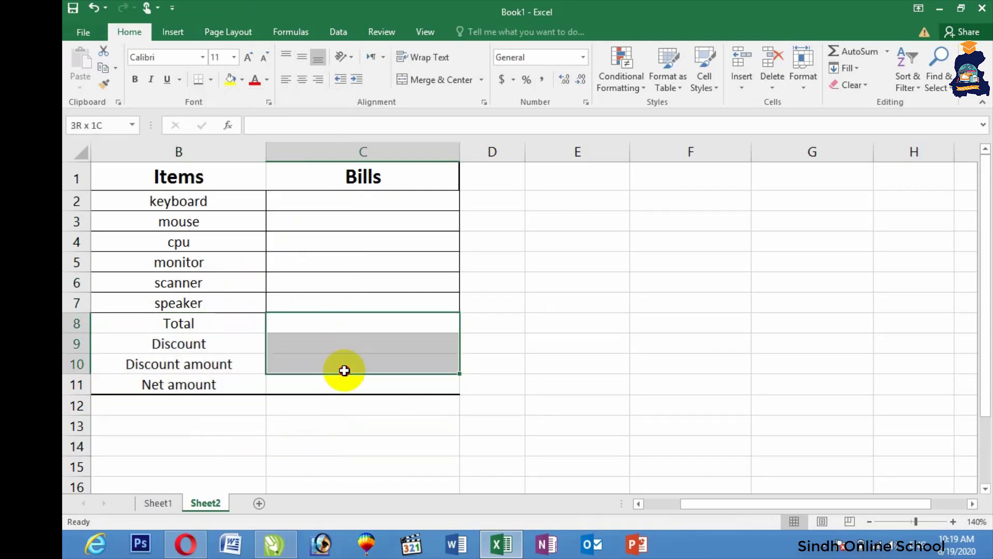
left_click(304, 366)
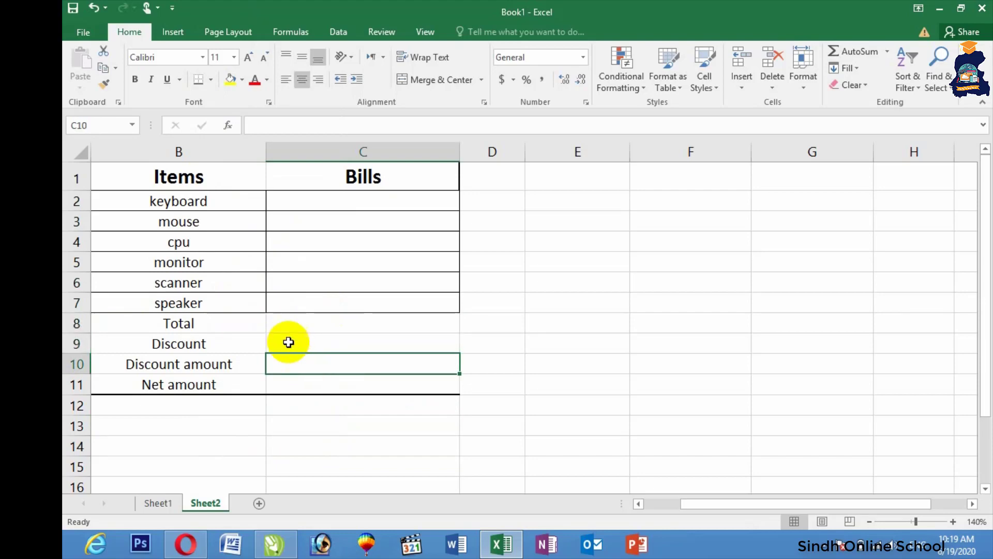
left_click(288, 342)
left_click(211, 80)
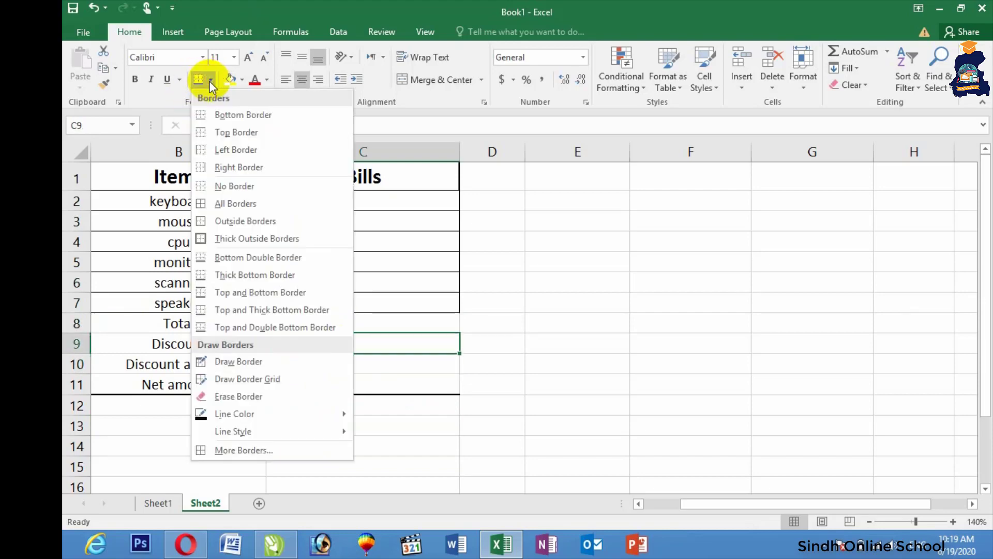
left_click(217, 237)
left_click(724, 403)
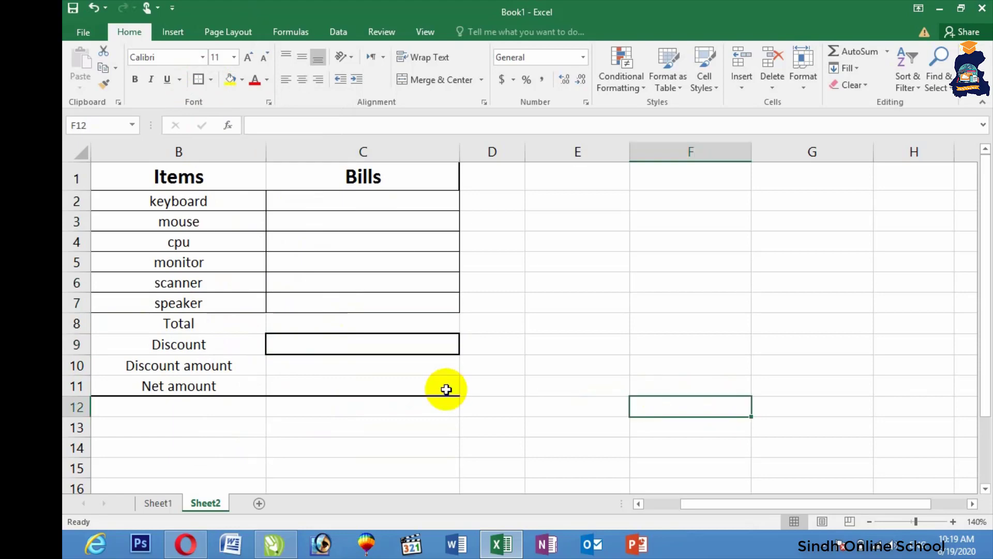
left_click(405, 383)
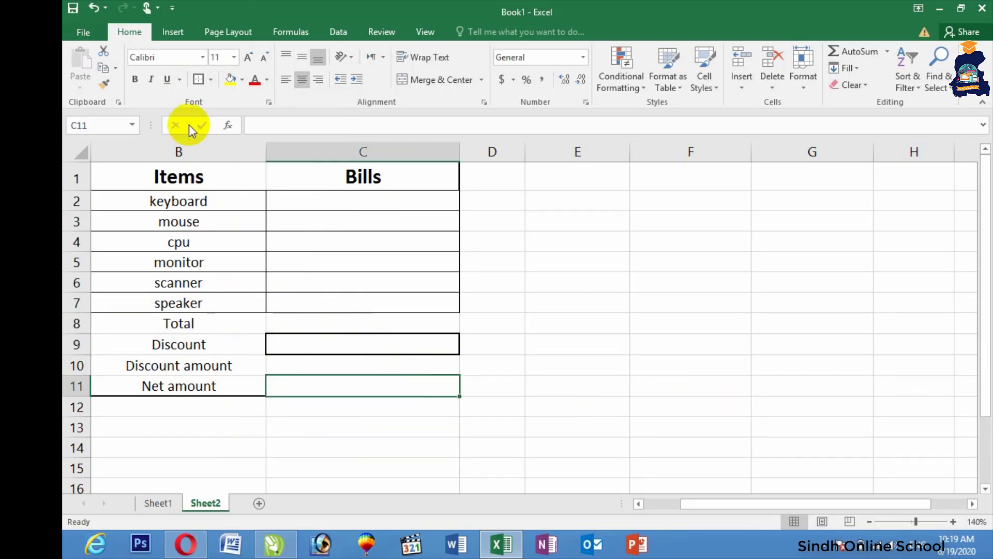
left_click(196, 80)
left_click(556, 324)
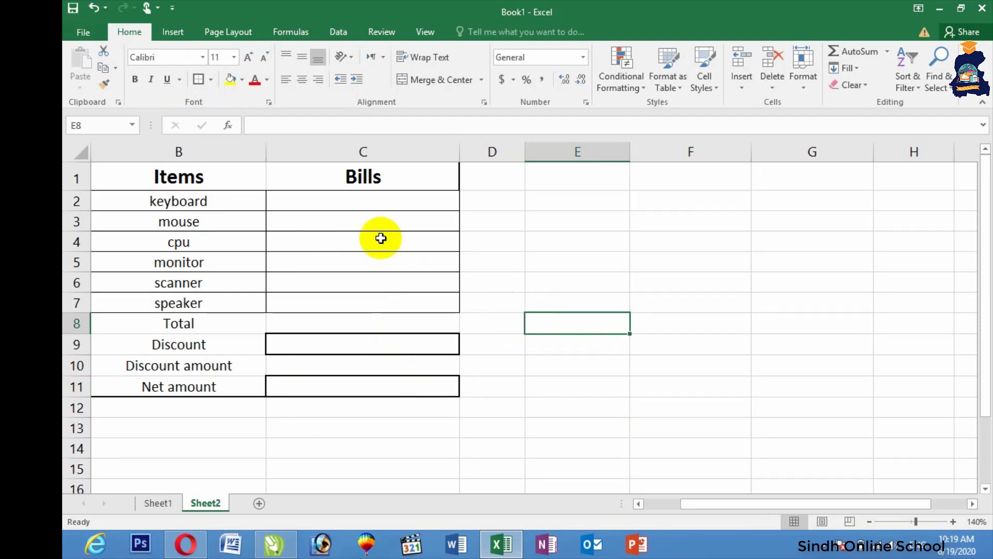
Step: Enter =SUM(C2:C7) in the Total cell C8
left_click(331, 319)
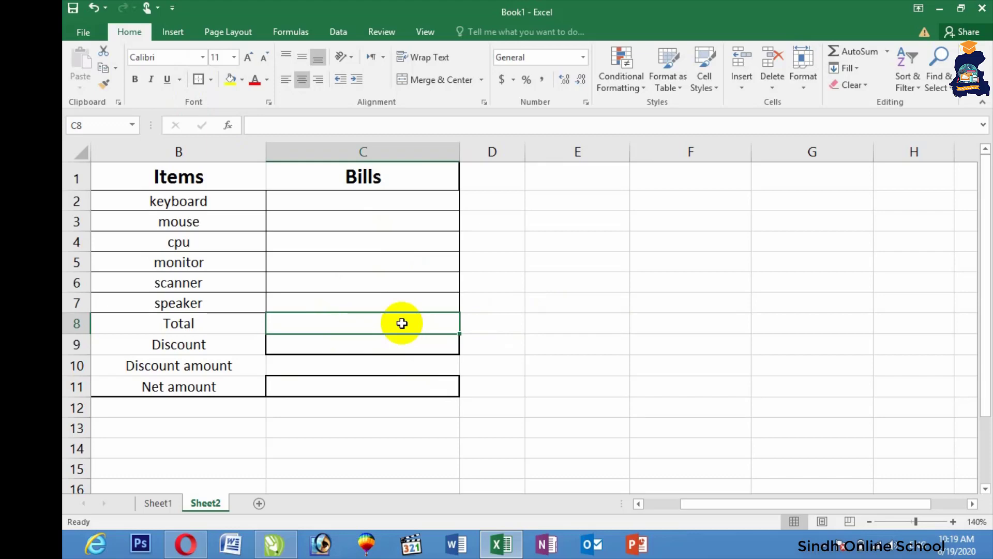
type("=")
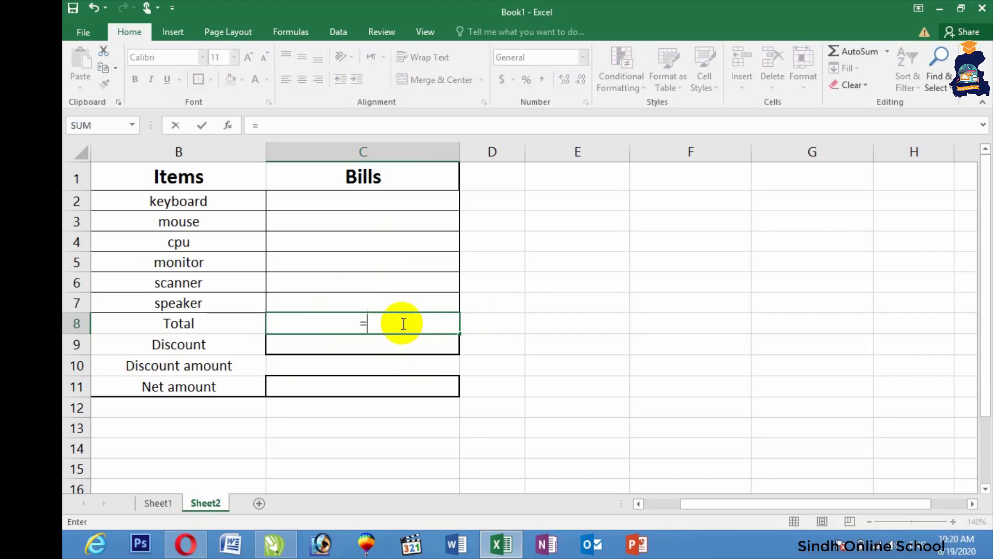
type("sum(")
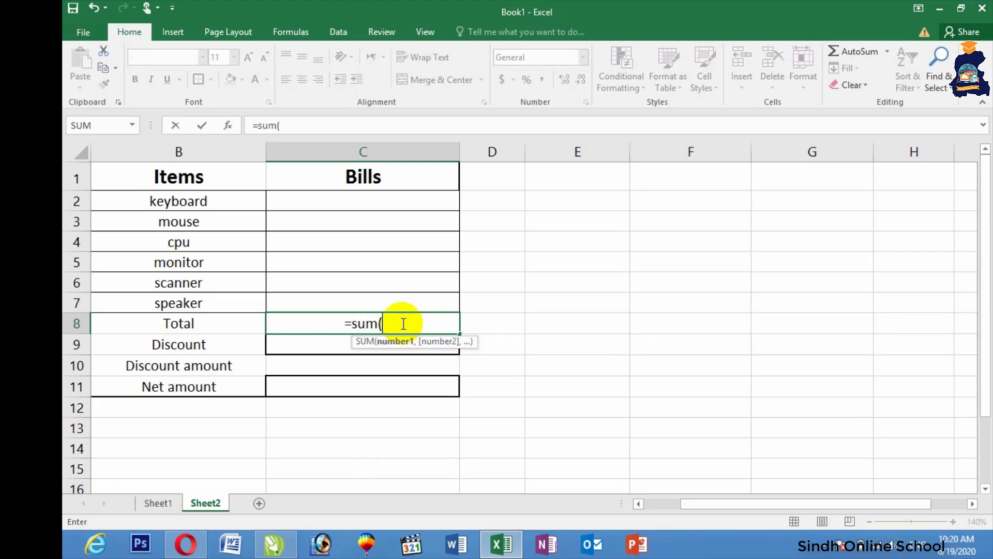
left_click_drag(379, 204, 383, 307)
key("Return")
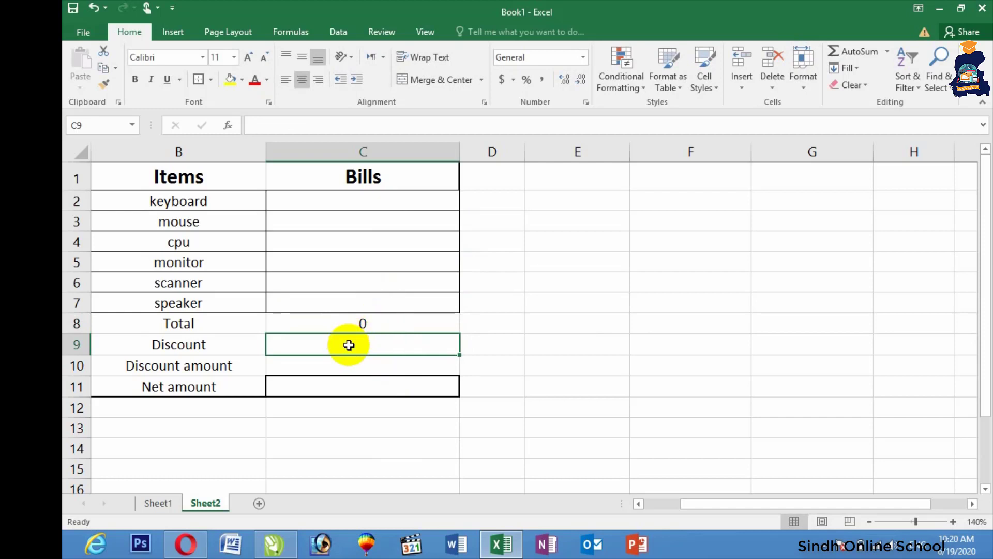
Step: Enter a trial formula =C8*0/100, then set the Discount cell C9 to 0
type("=")
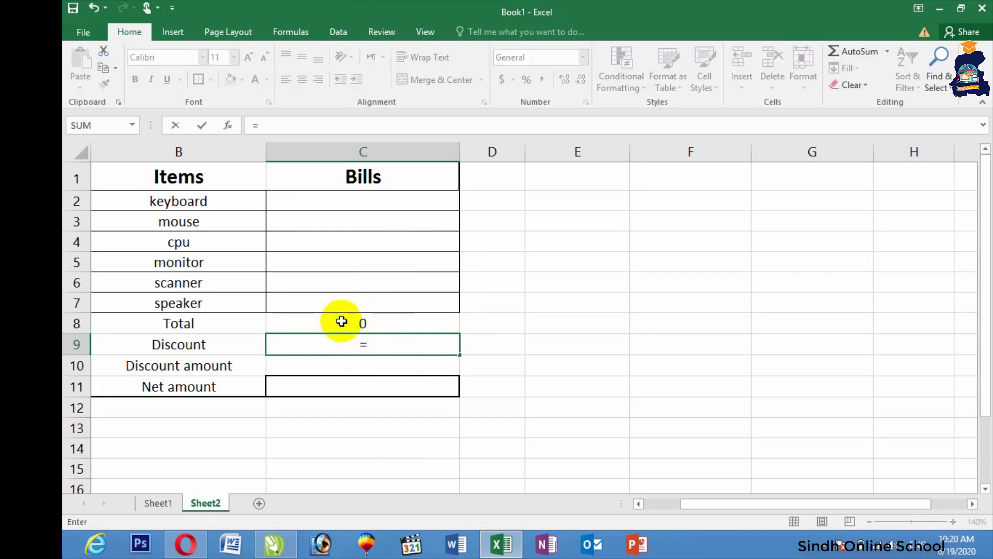
left_click(341, 322)
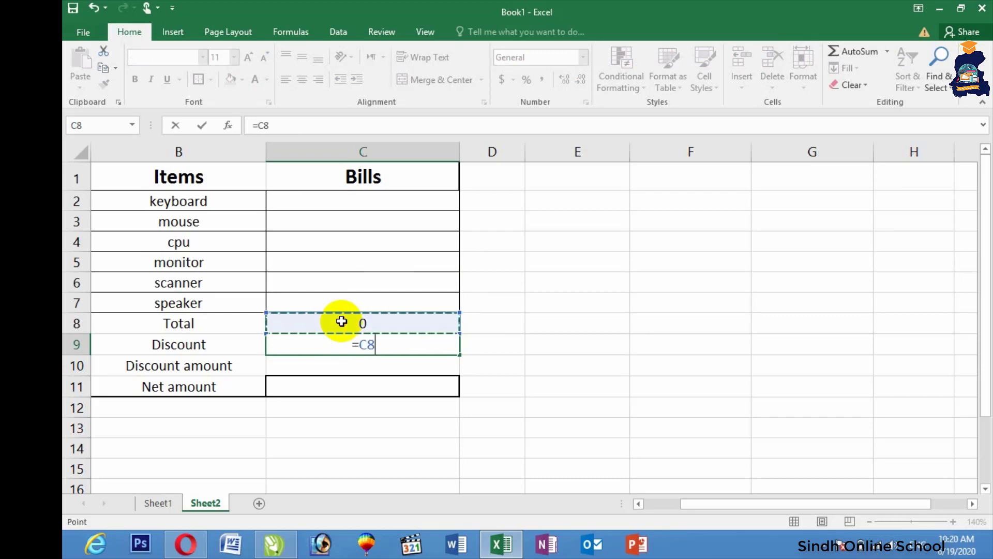
type("*")
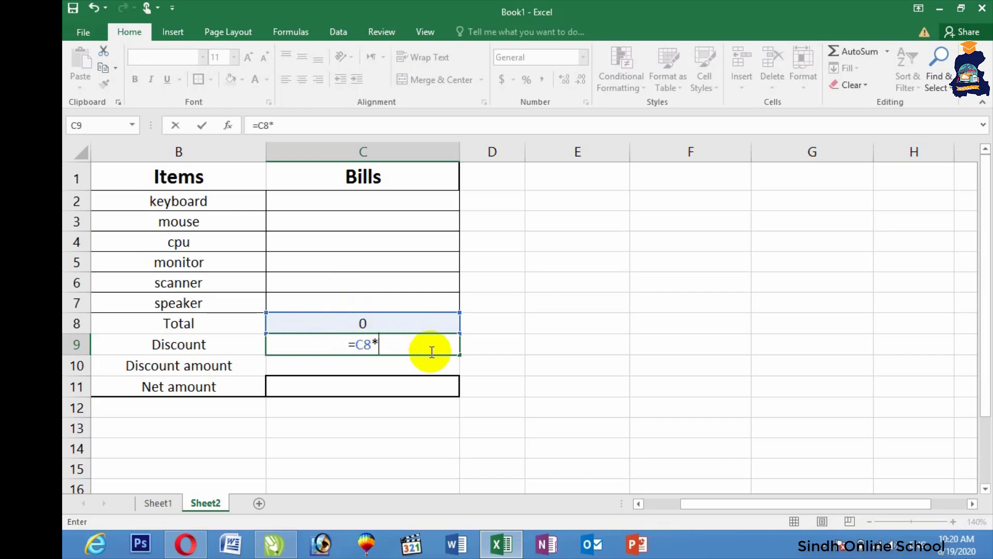
type("0/100")
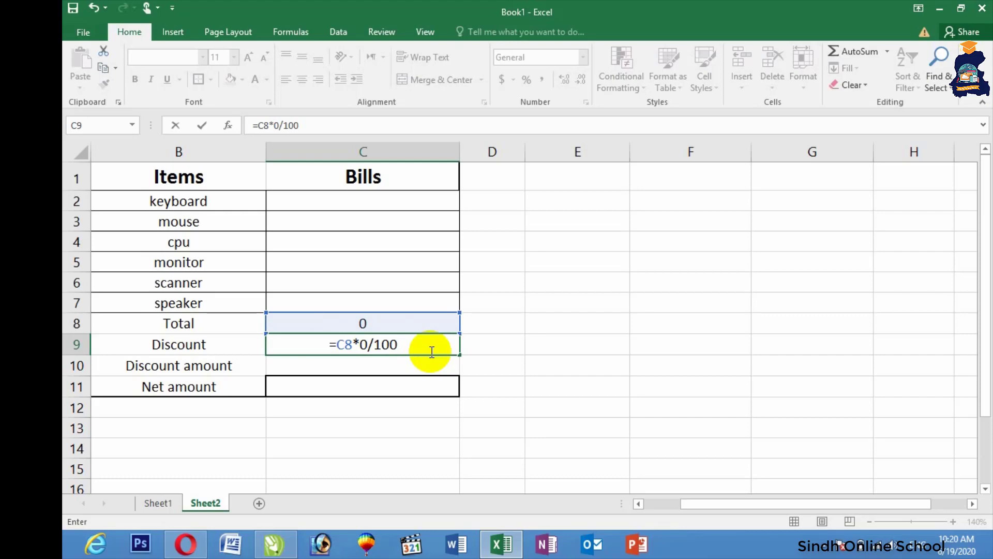
key("Return")
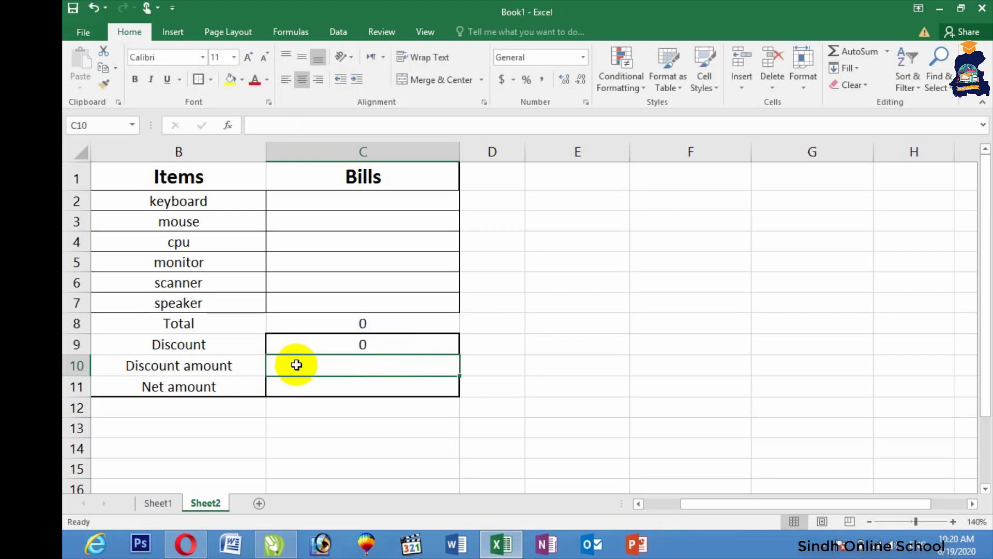
left_click(346, 347)
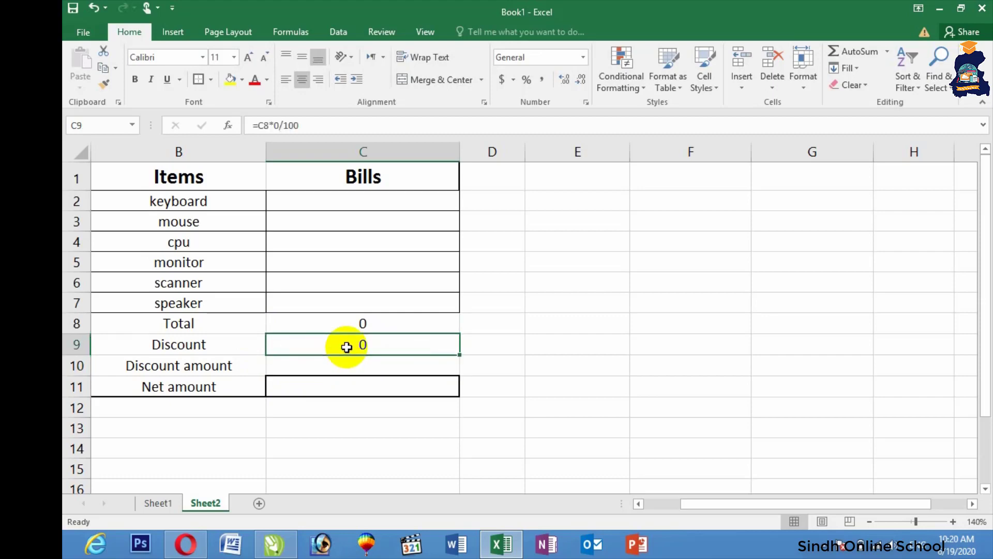
type("0")
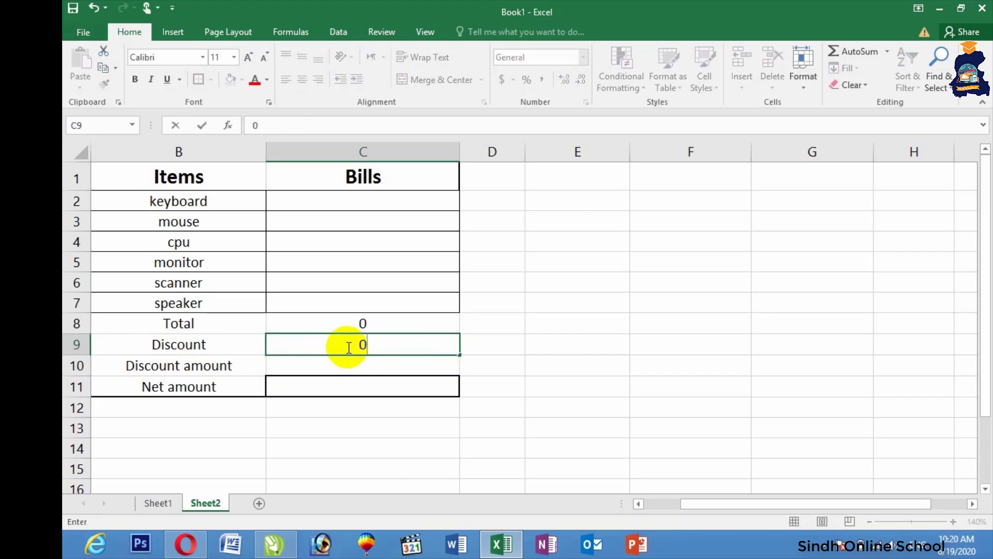
left_click(351, 368)
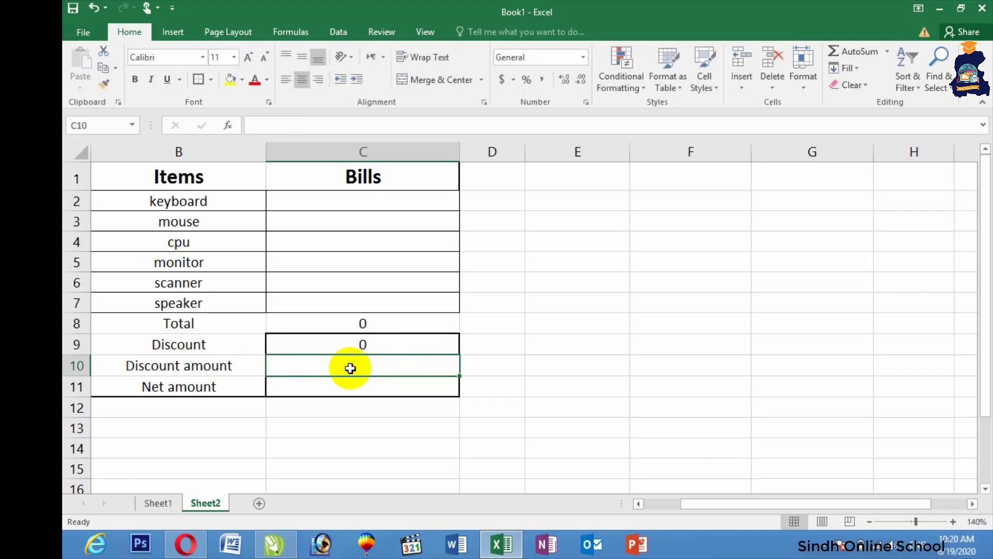
Step: Enter =C8*C9/100 as the Discount amount in C10
type("=")
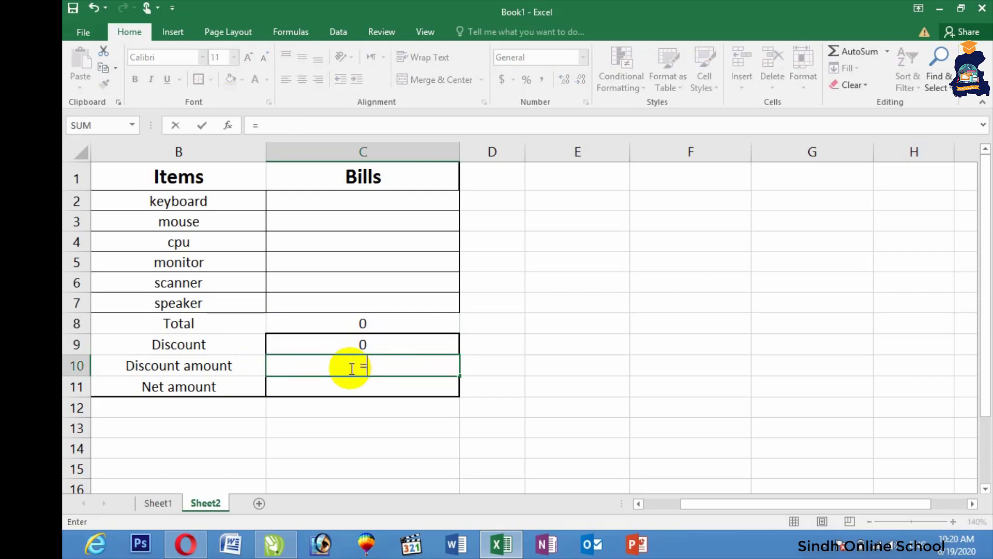
left_click(346, 325)
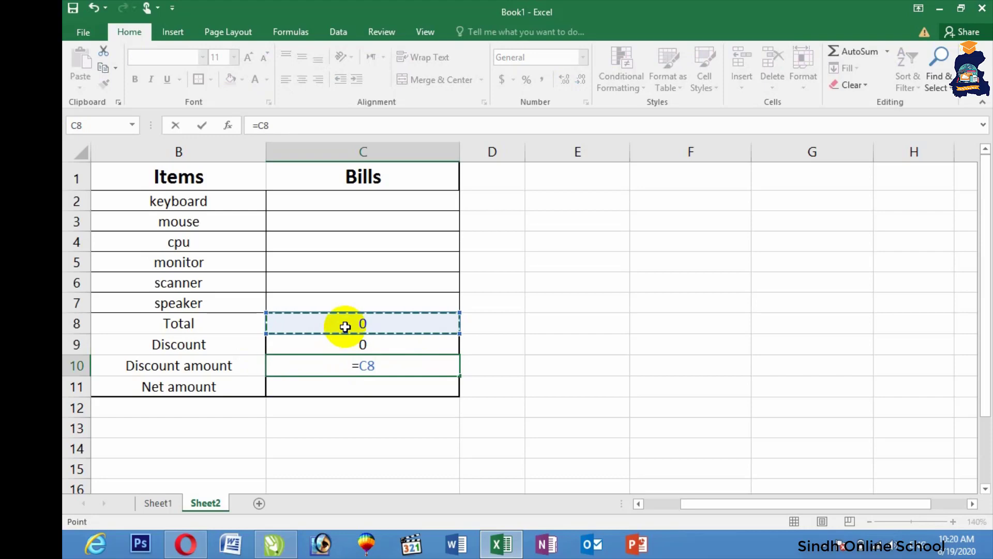
type("*")
left_click(323, 347)
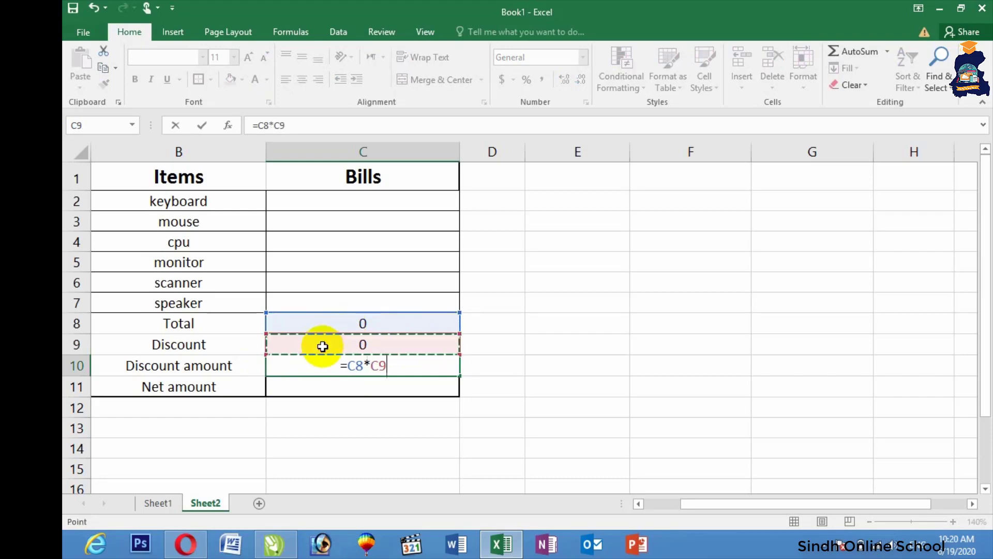
type("/100")
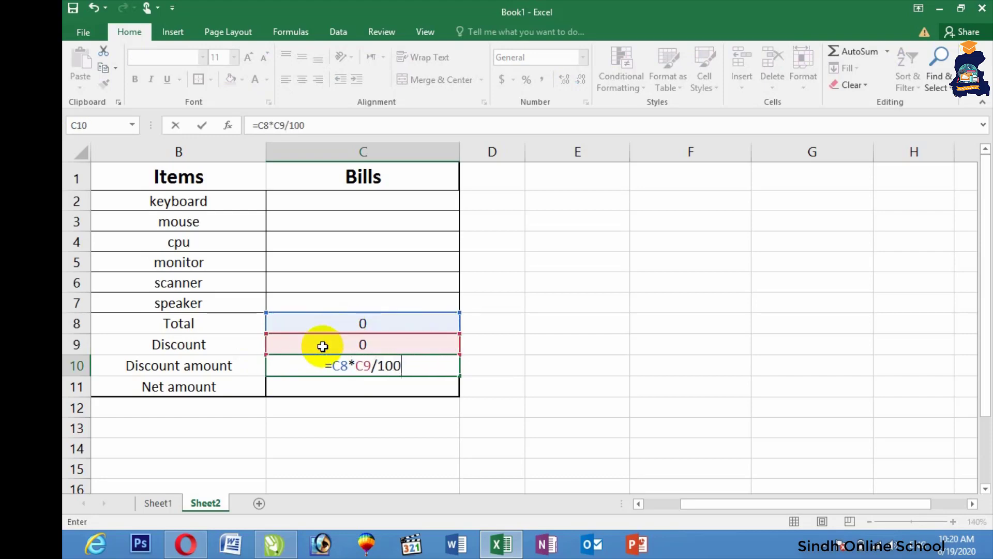
key("Return")
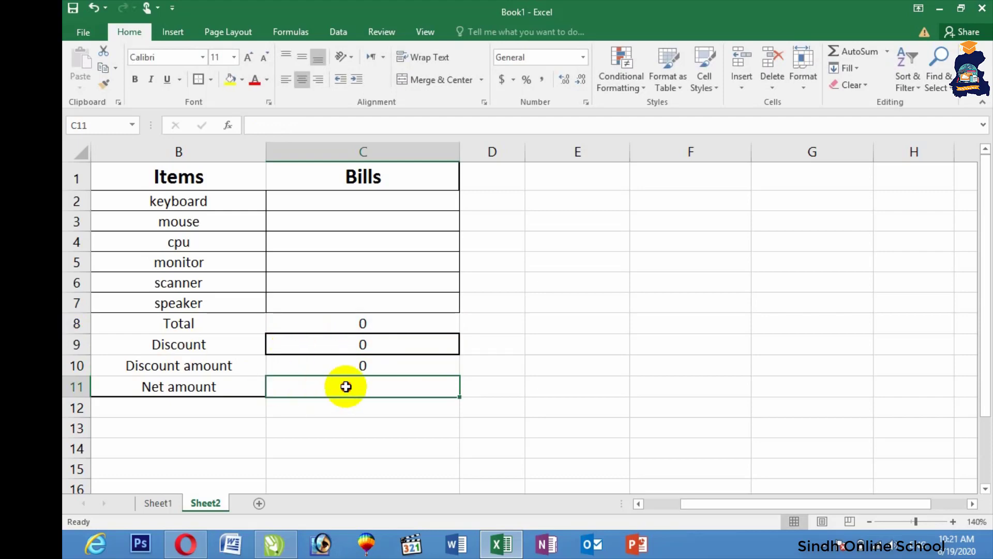
Step: Enter =C8-C10 as the Net amount in C11
type("=")
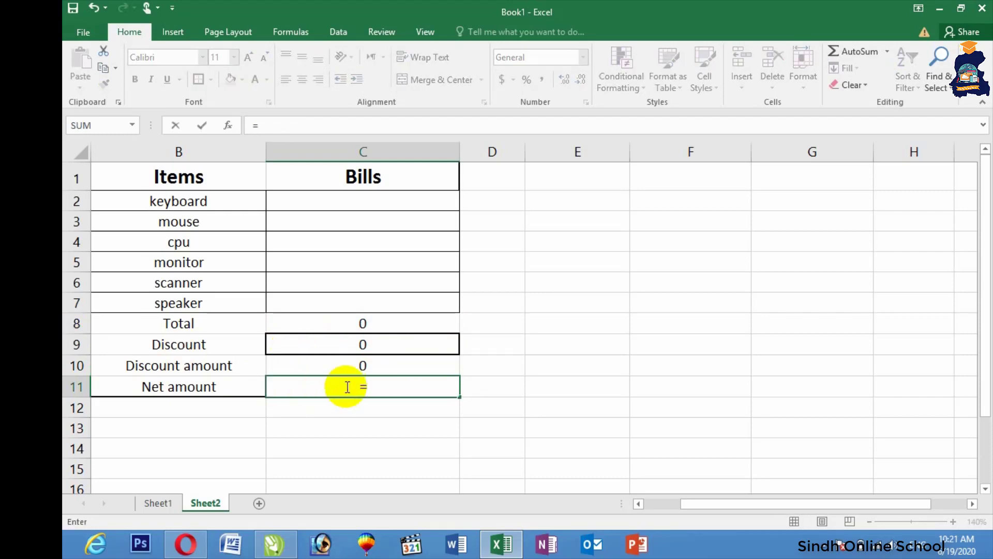
left_click(348, 323)
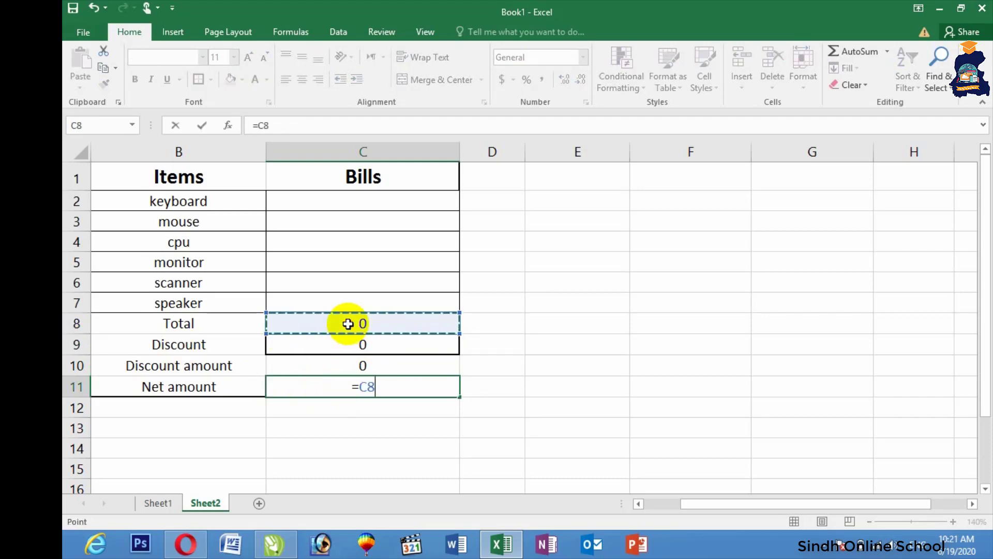
type("-")
left_click(314, 370)
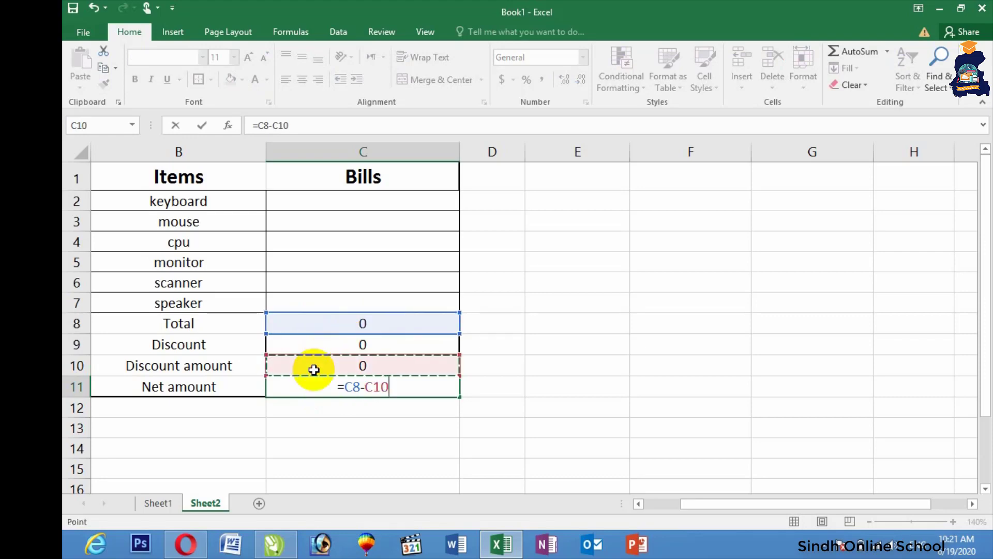
key("Return")
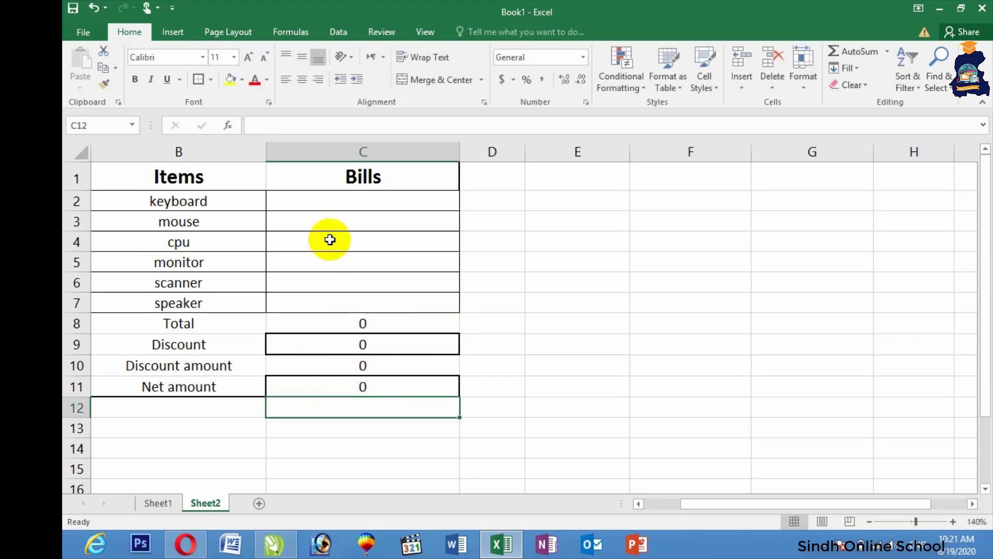
Step: Enter the keyboard price 310 in C2 and the mouse price 200 in C3
left_click(334, 198)
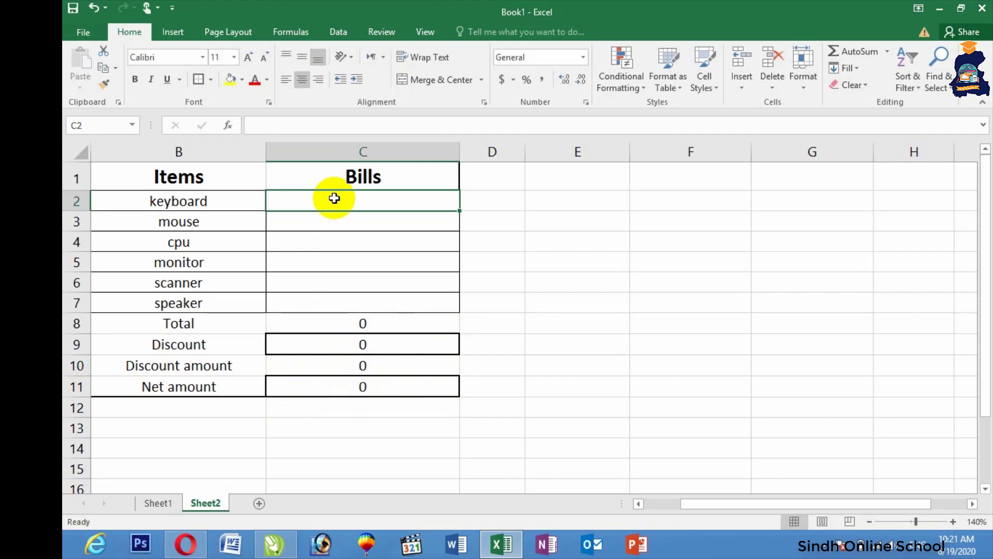
type("310")
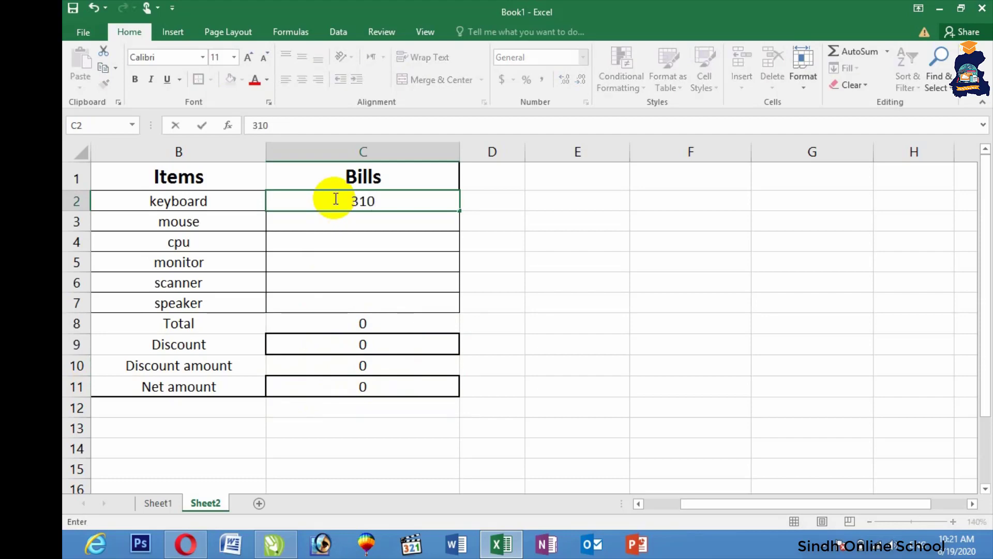
key("ctrl+Return")
key("Return")
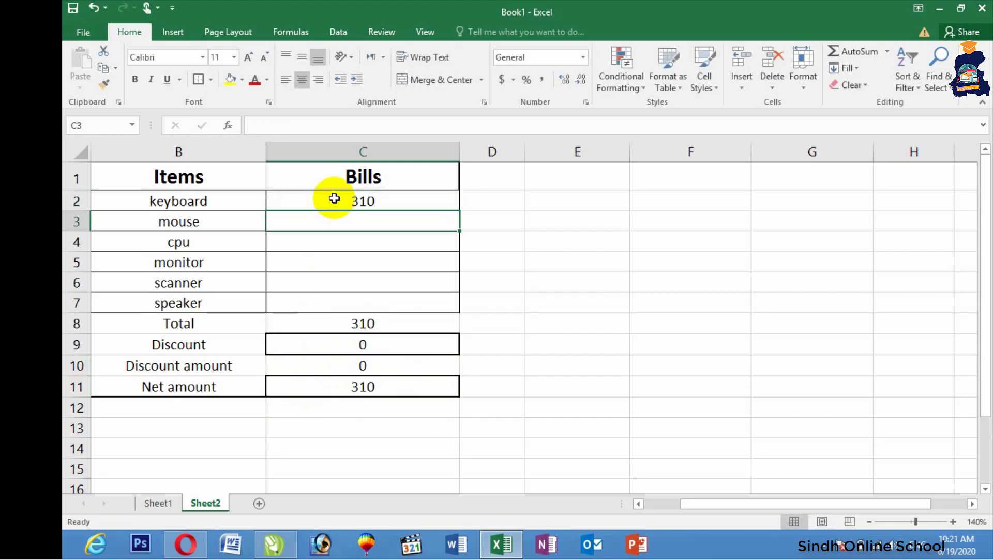
left_click(362, 344)
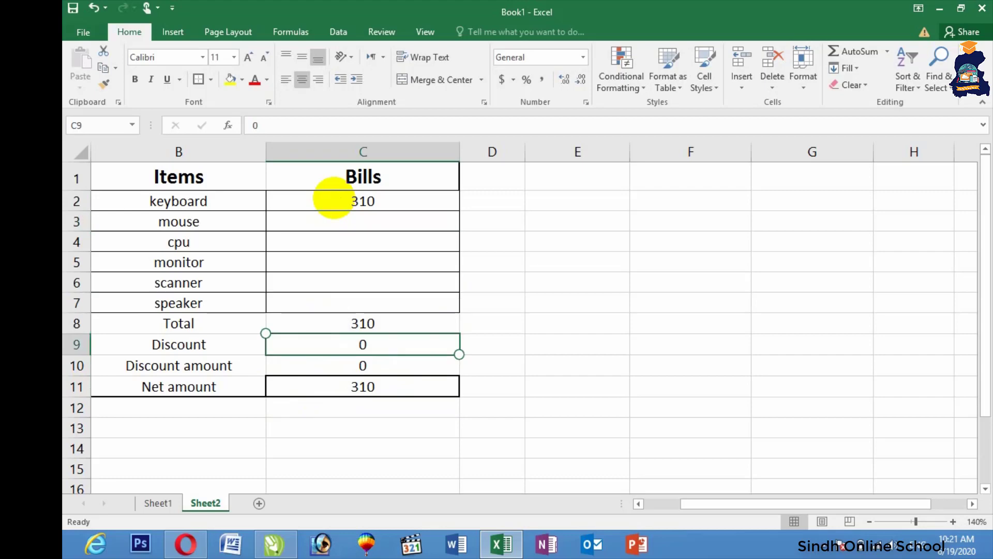
left_click(318, 258)
left_click(321, 221)
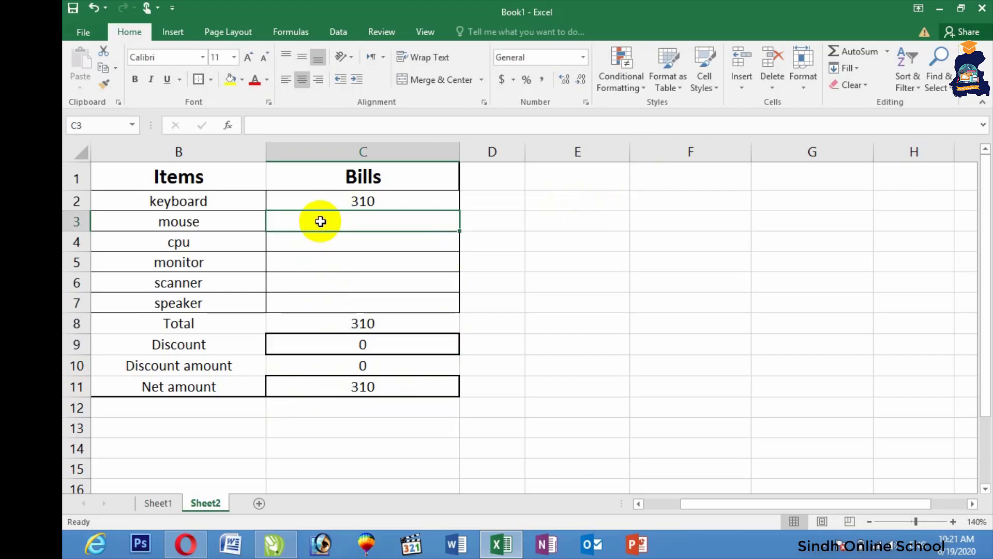
type("200")
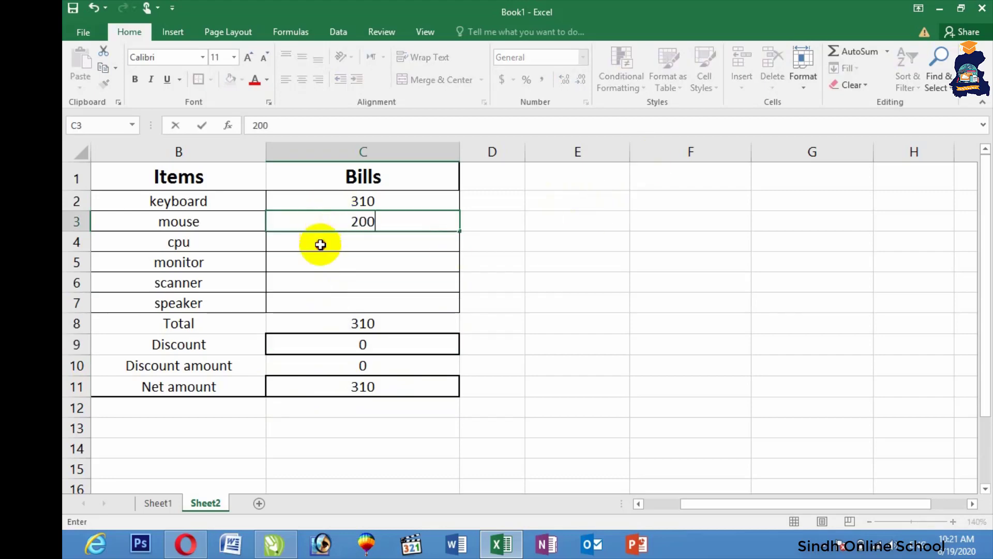
left_click(321, 244)
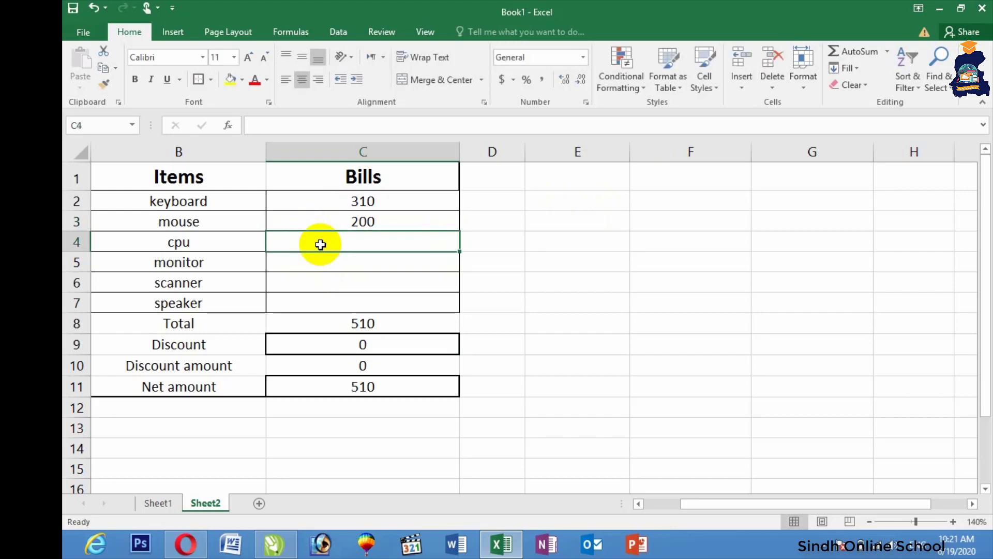
Step: Enter the cpu, monitor, scanner and speaker prices 4100, 2300, 1470 and 1485
type("4100")
key("Return")
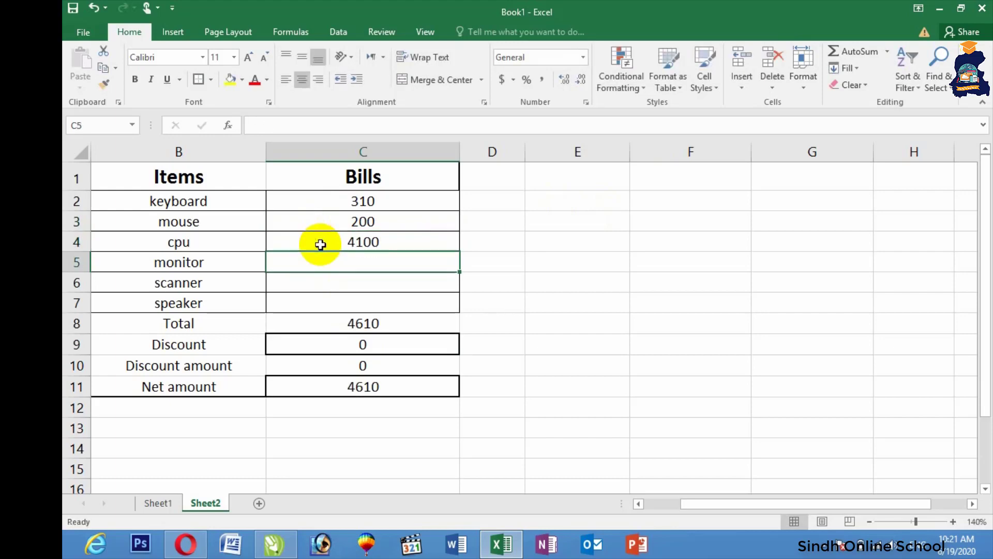
type("2300")
key("Return")
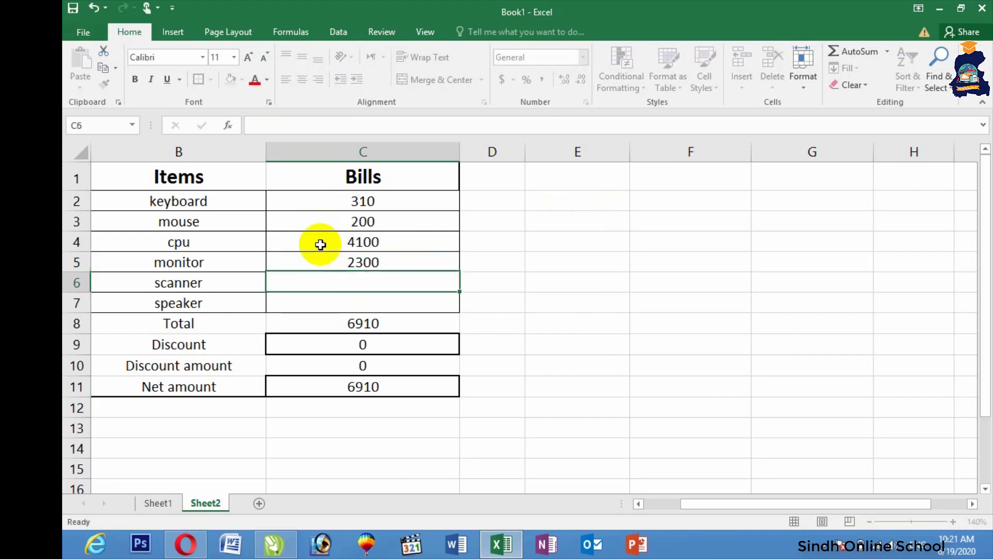
type("1470")
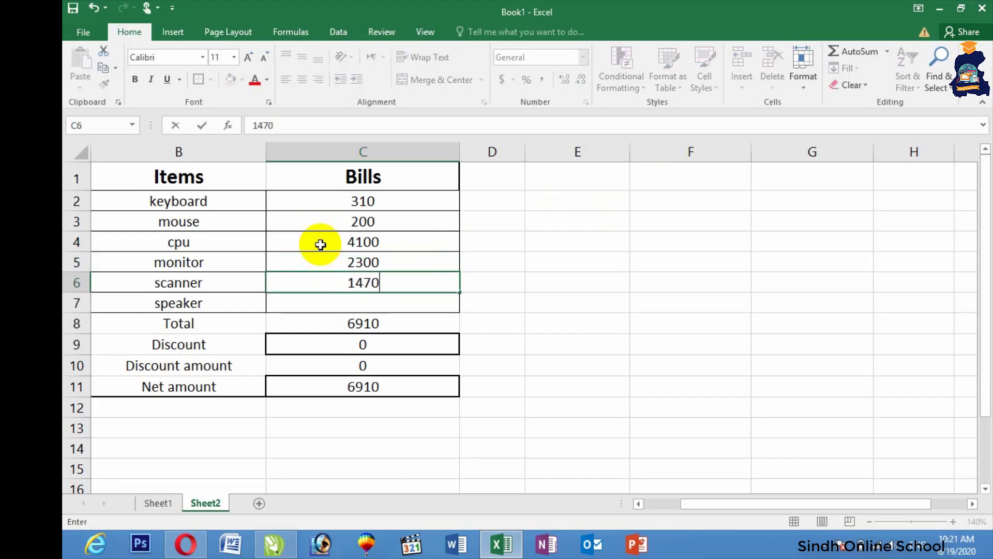
key("Return")
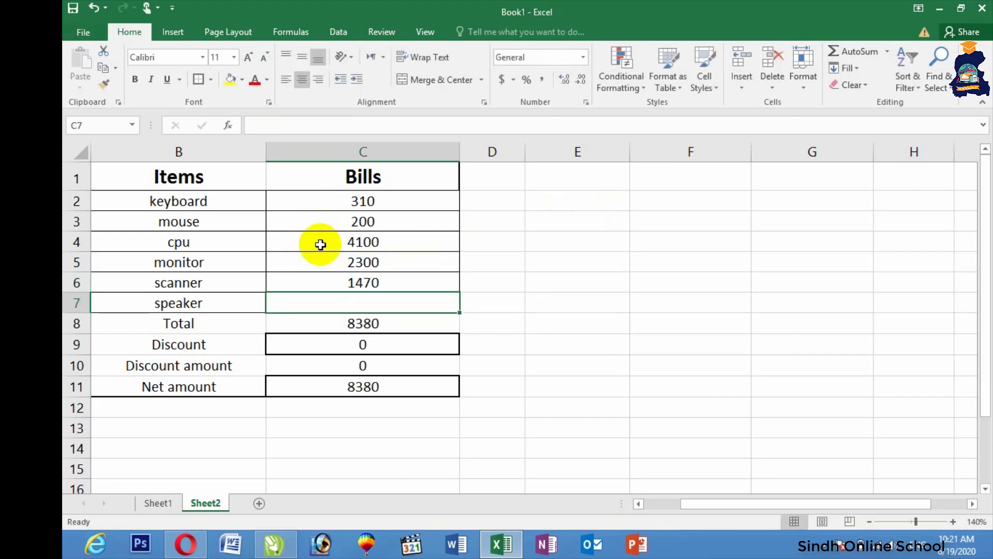
type("1485")
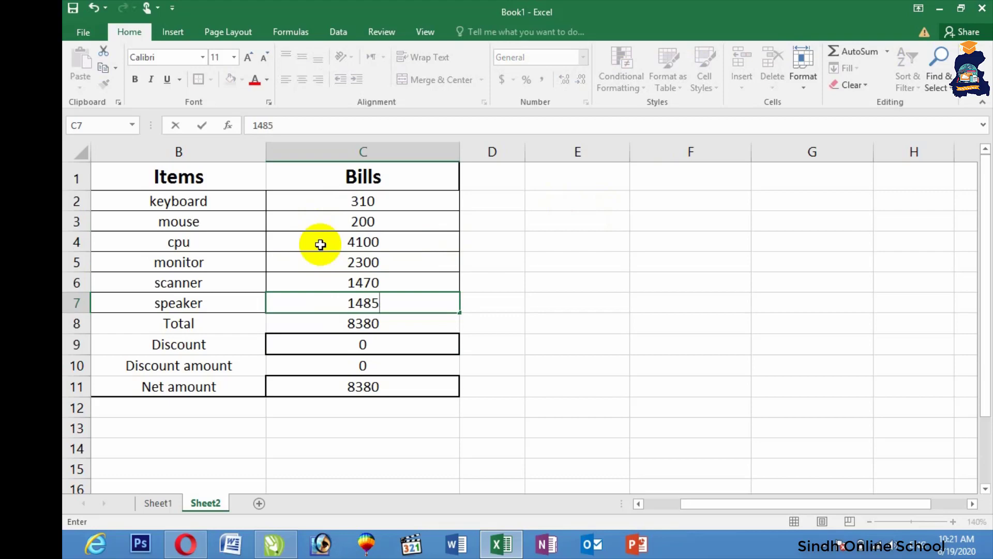
key("Return")
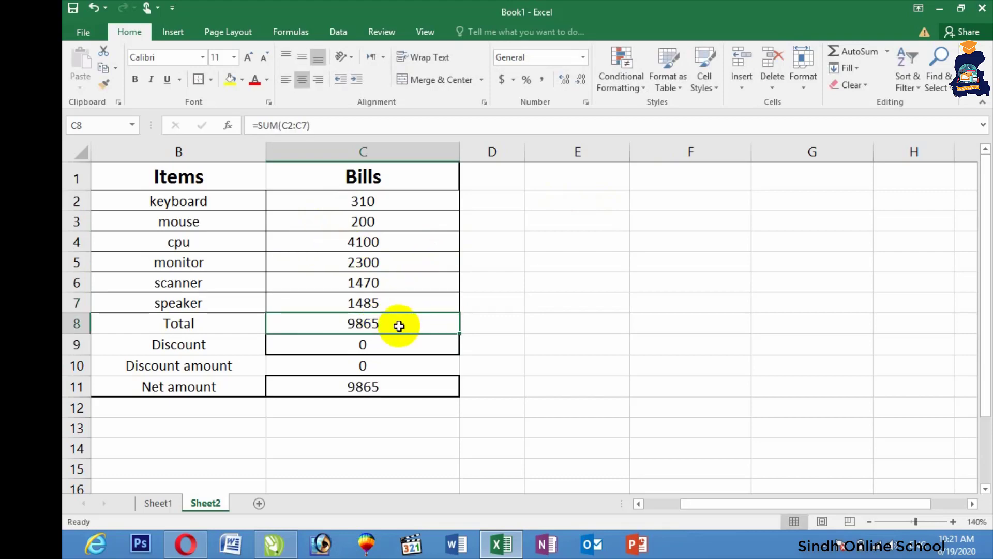
left_click(359, 345)
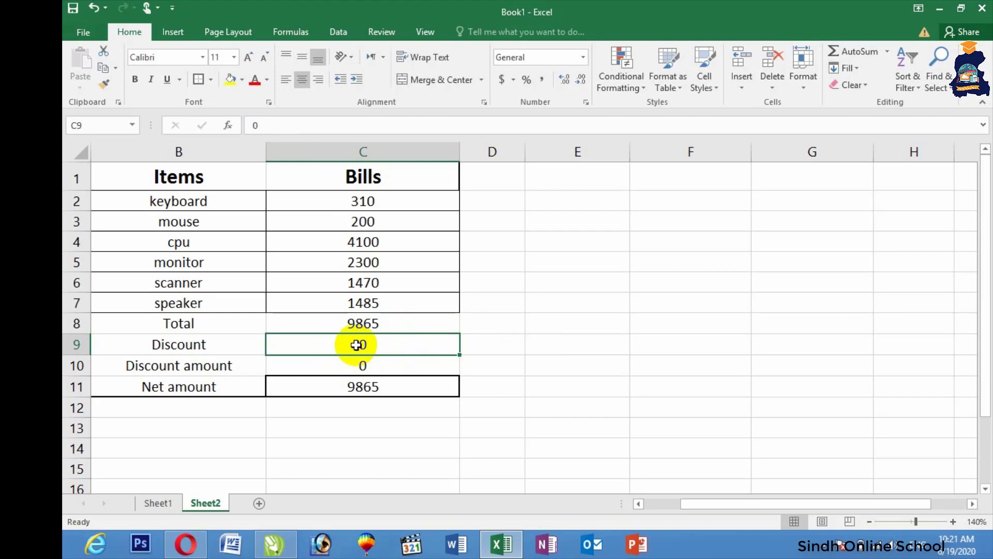
Step: Enter a 5% discount in the Discount cell C9
type("5")
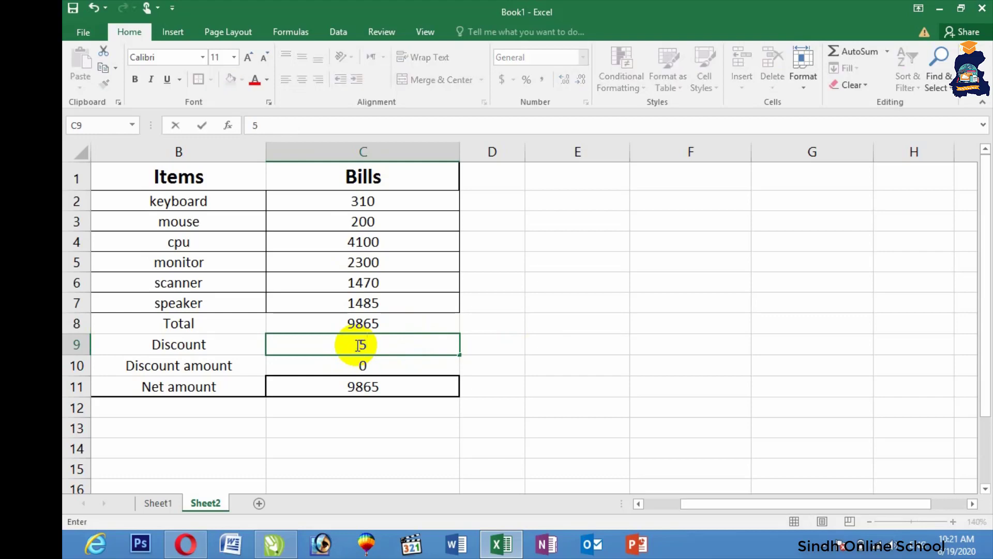
type("%")
key("Return")
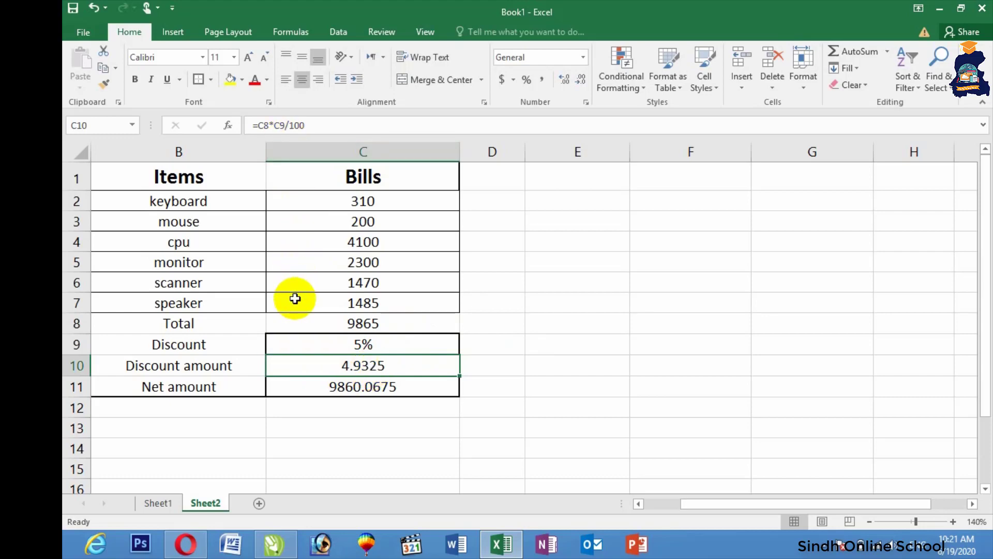
left_click(322, 347)
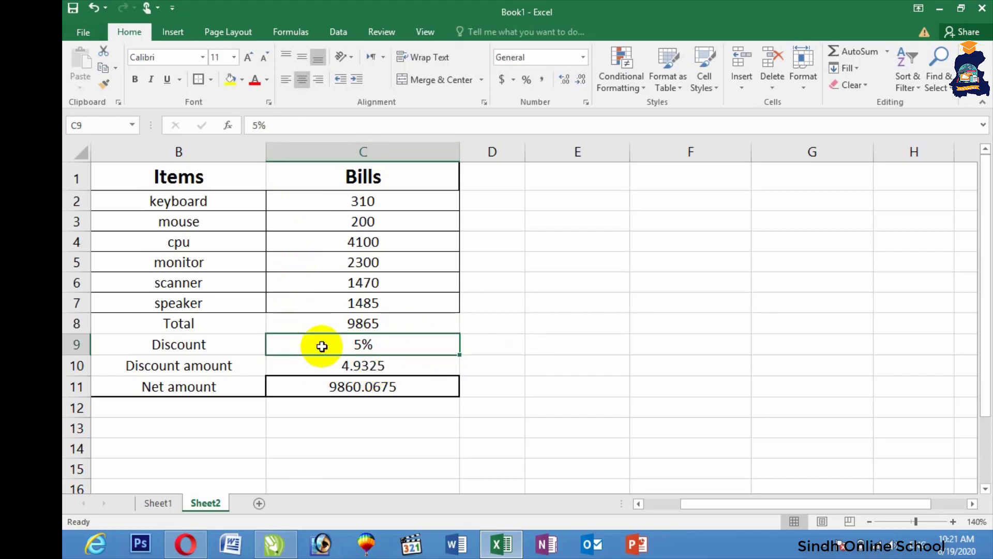
double_click(370, 344)
key("Return")
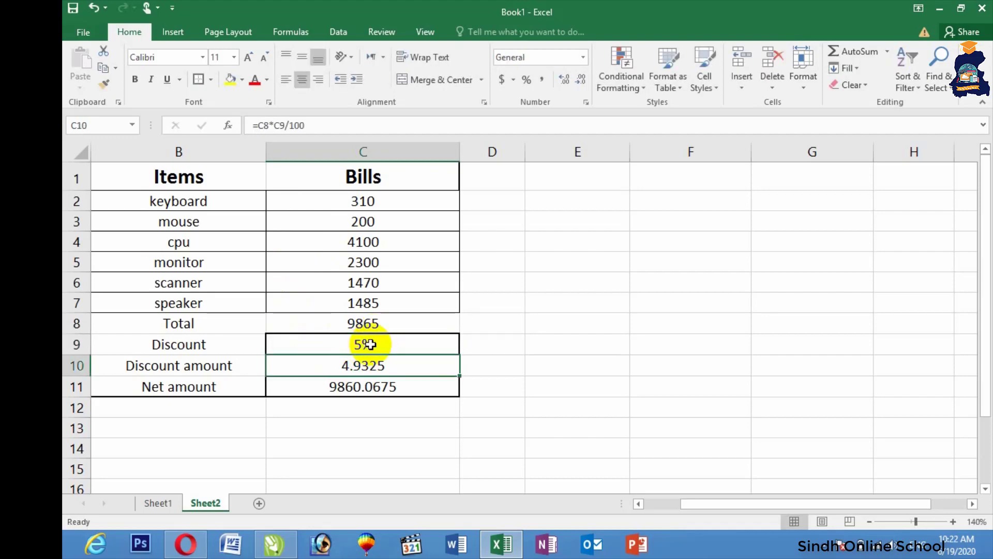
Step: Switch C9 to General number format and re-enter the discount as 5
left_click(484, 363)
left_click(366, 341)
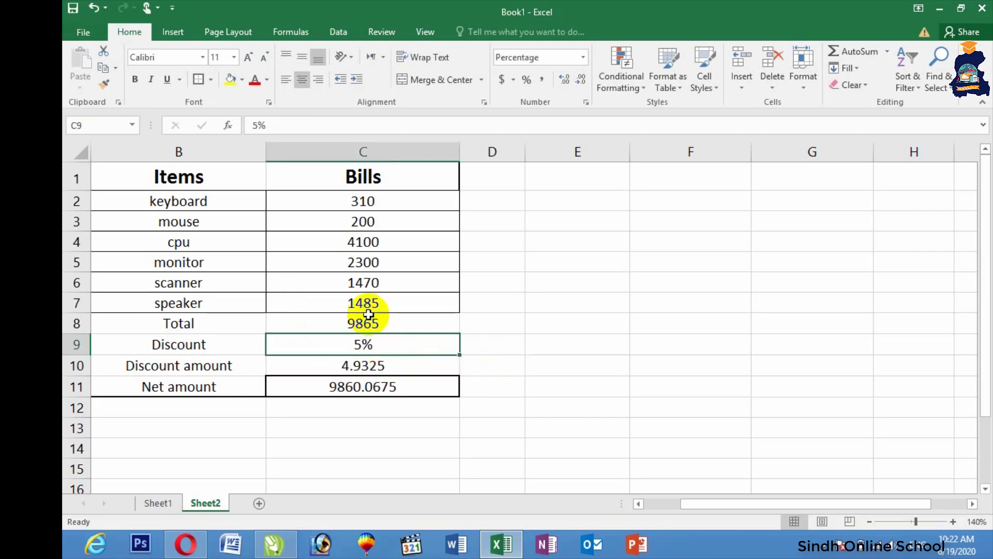
left_click(583, 57)
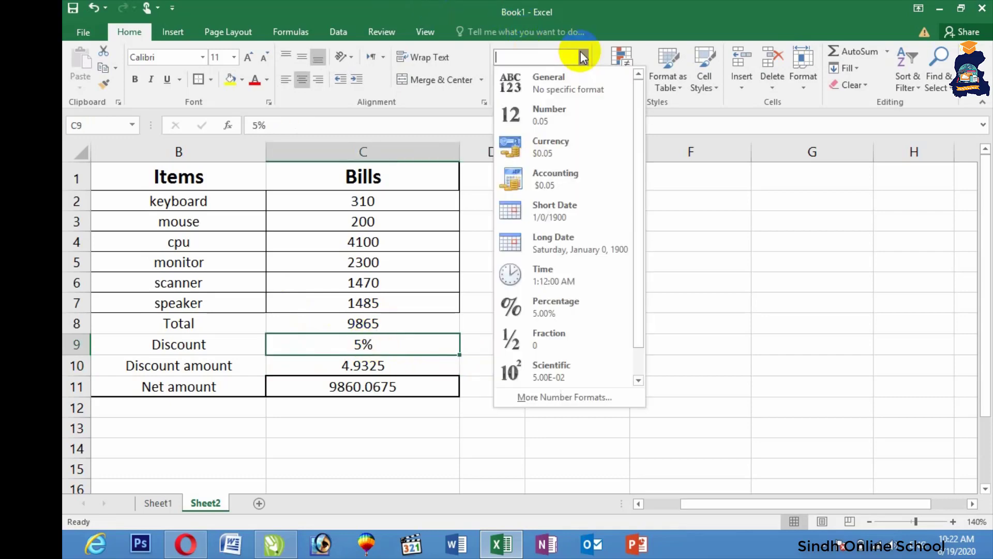
left_click(557, 85)
left_click(548, 302)
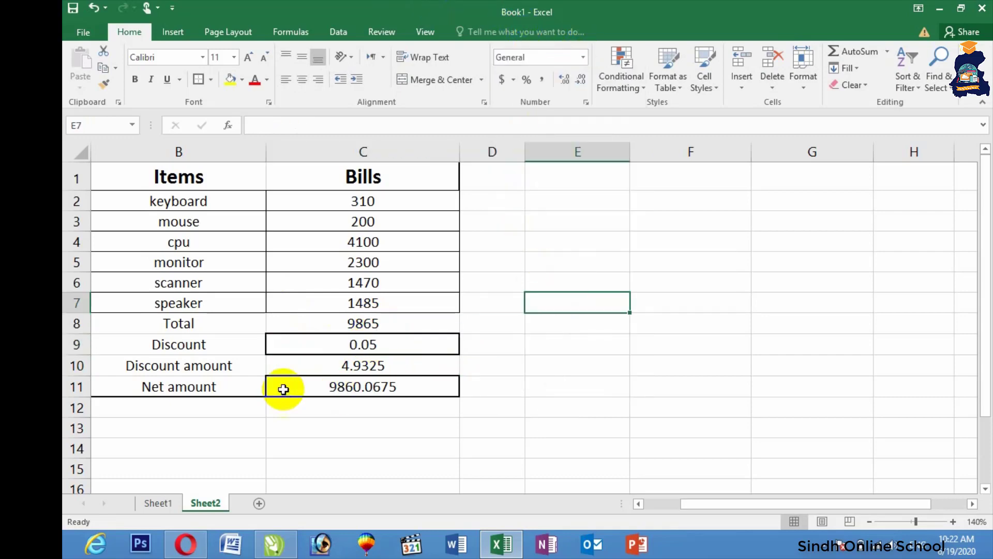
left_click(330, 347)
type("5")
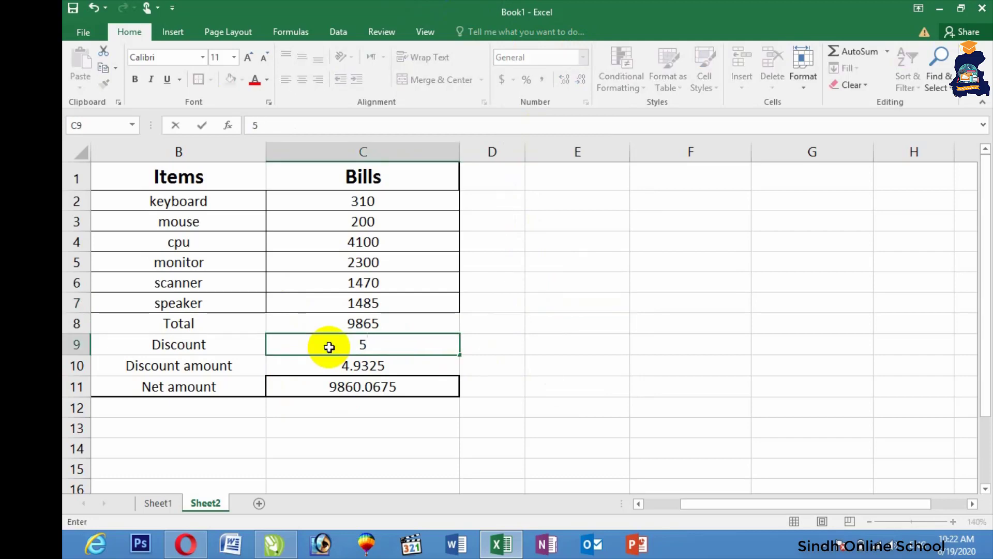
key("Return")
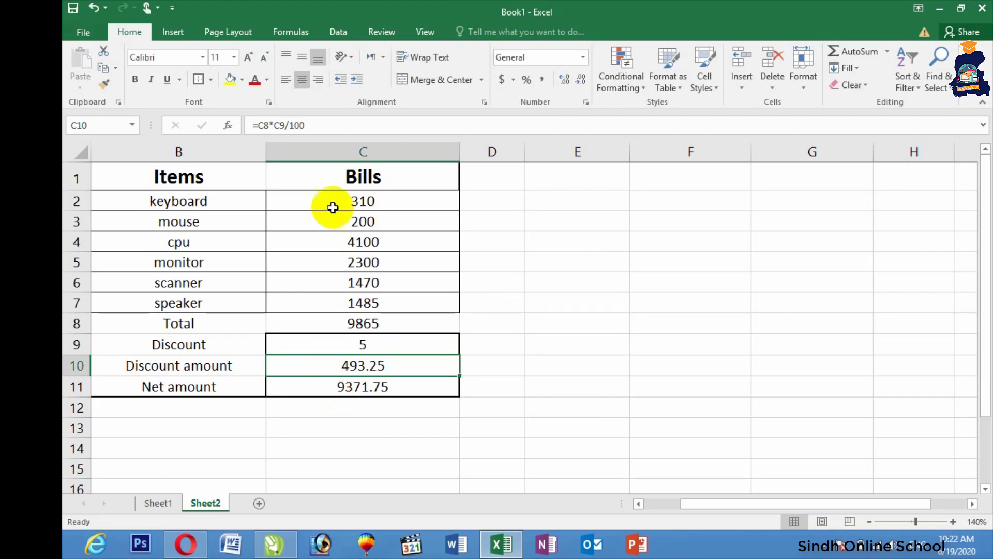
Step: Fill the Items and Bills headers and the Net amount cell C11 yellow
left_click_drag(219, 178, 326, 171)
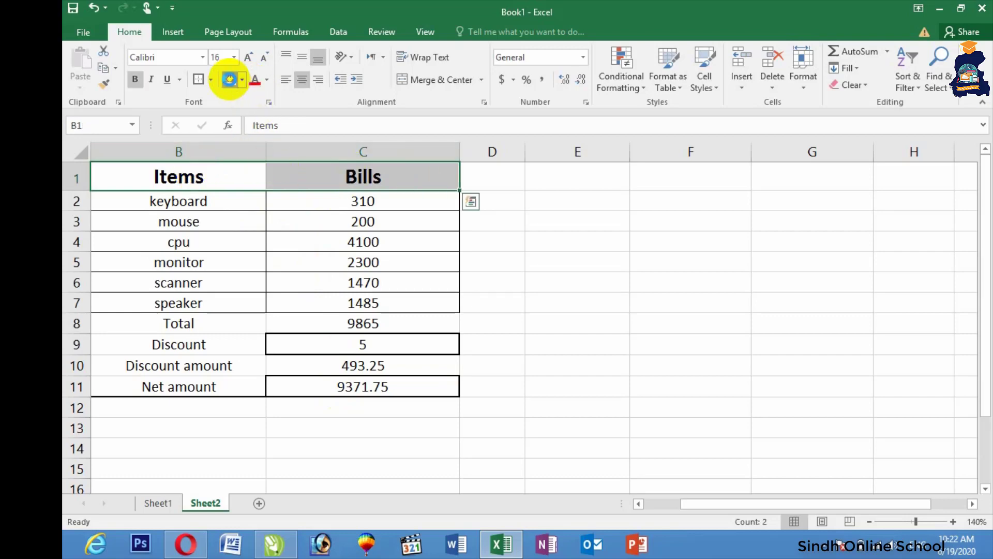
left_click(229, 80)
left_click(311, 368)
left_click(344, 385)
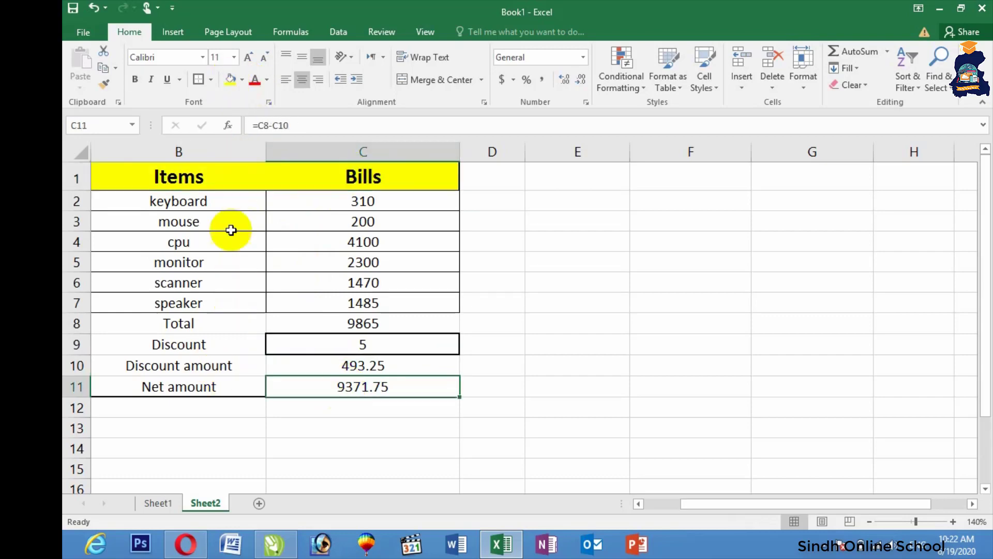
left_click(231, 80)
left_click(576, 281)
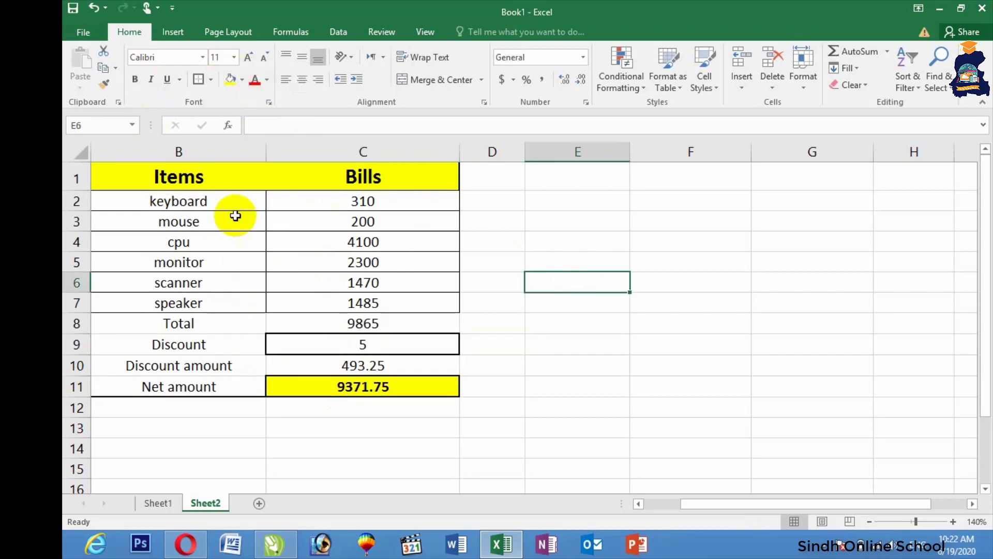
Step: Fill the item names B2:B7 red with white text
left_click_drag(193, 198, 193, 306)
left_click(242, 80)
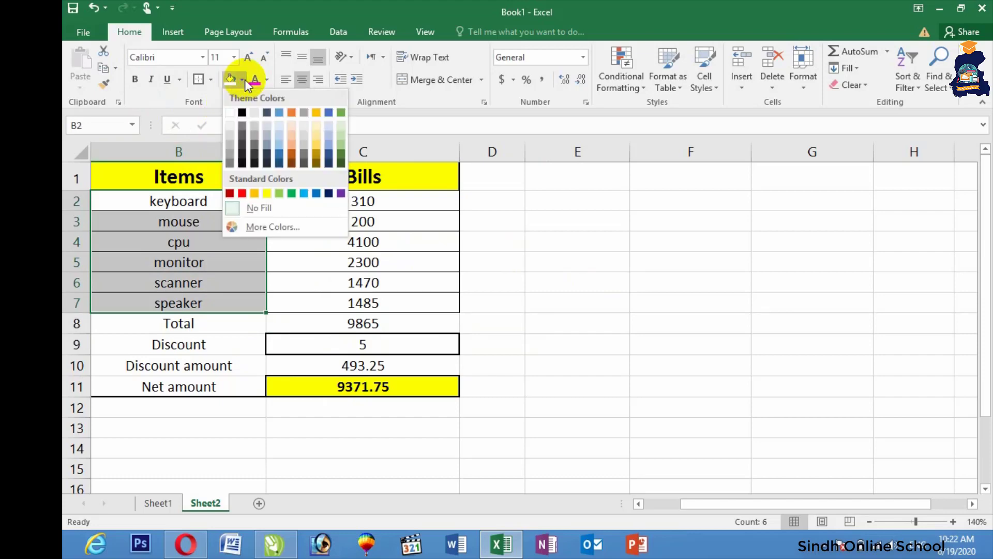
left_click(240, 193)
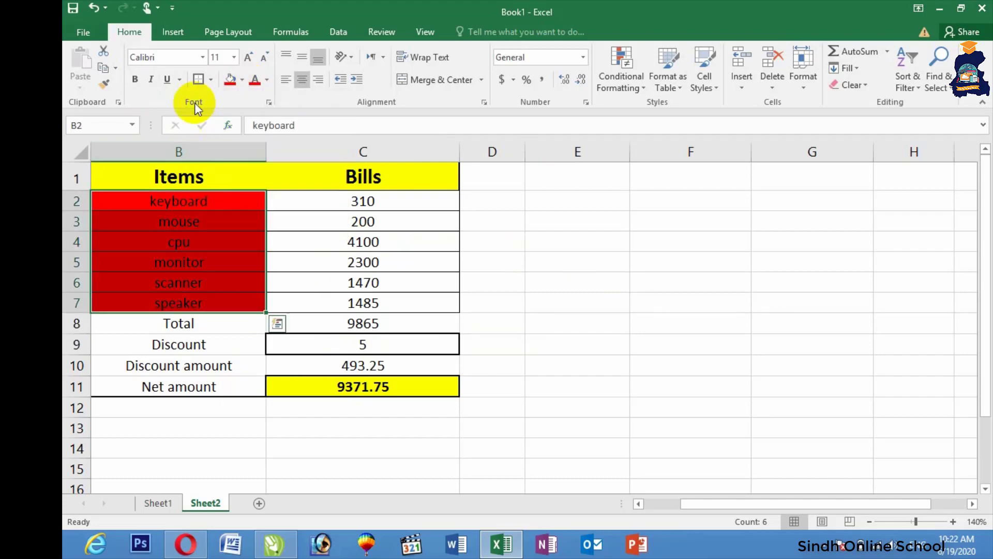
left_click(267, 80)
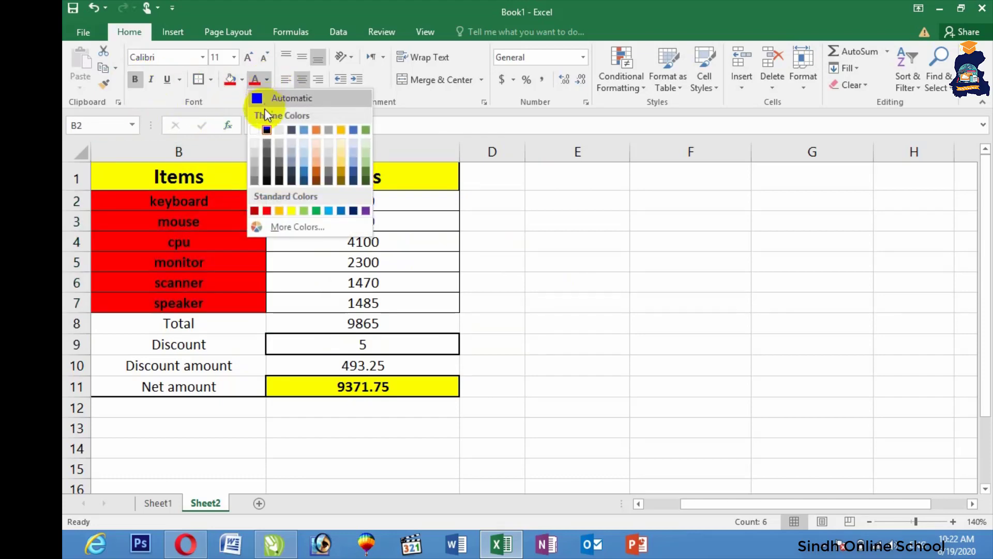
left_click(259, 127)
left_click(603, 244)
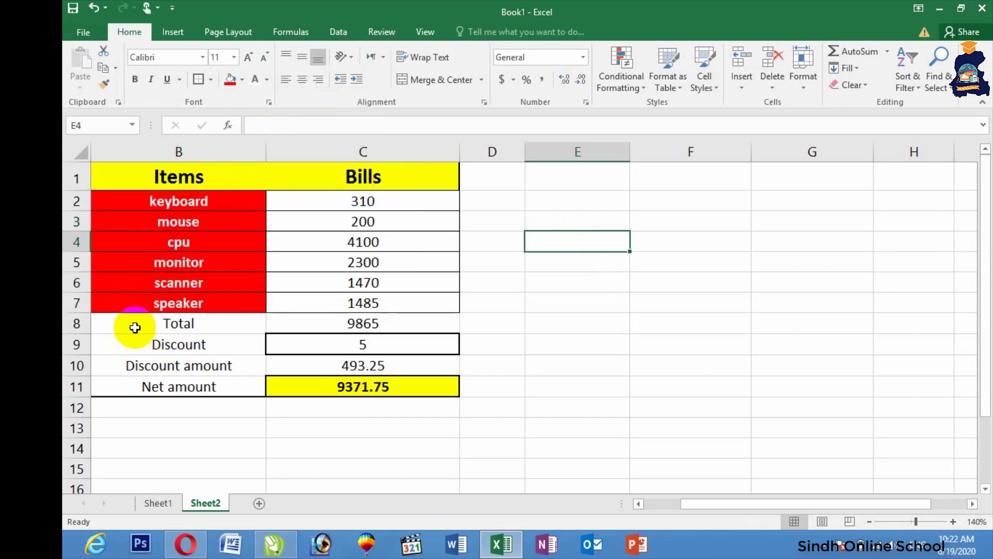
Step: Give the Total label B8 a black fill with bold white text
left_click(135, 326)
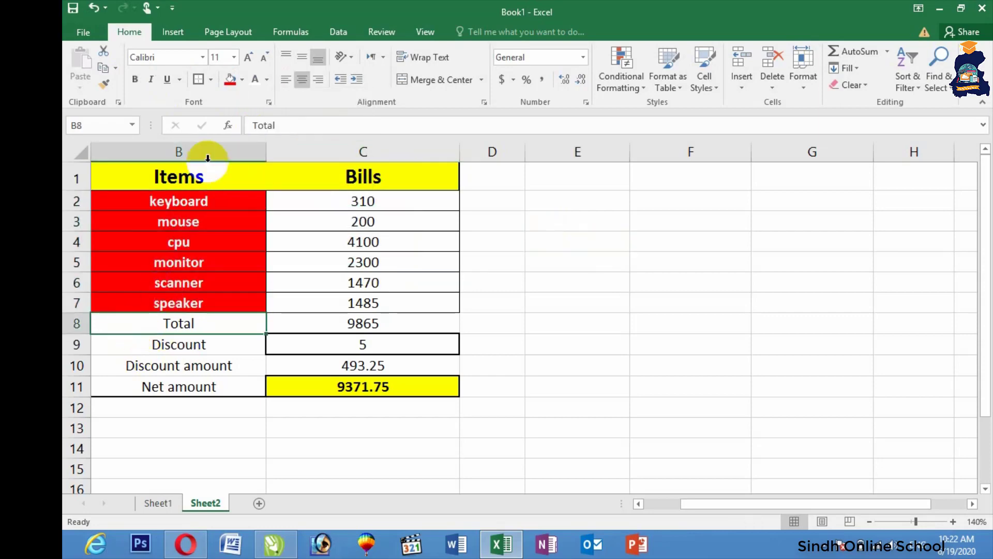
left_click(242, 80)
left_click(242, 112)
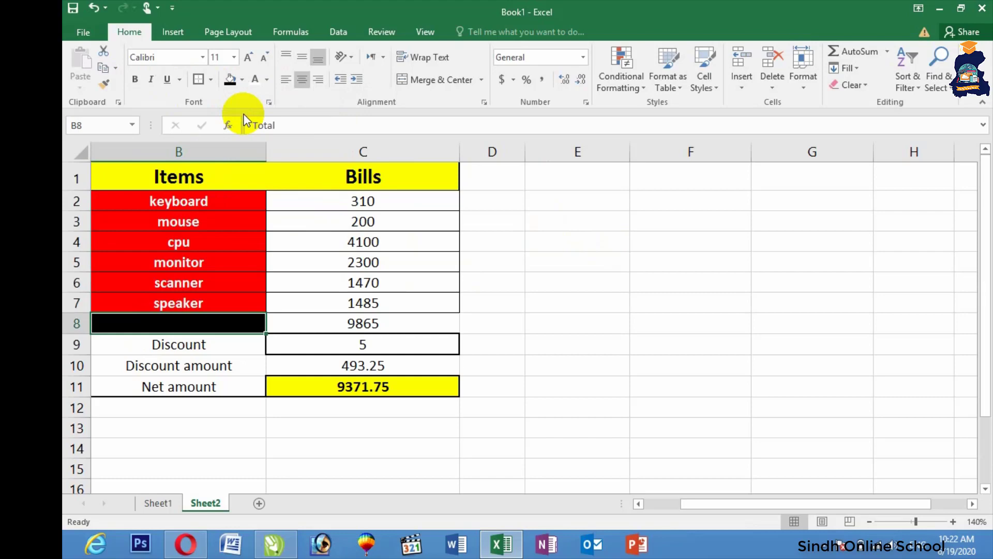
left_click(255, 80)
left_click(135, 79)
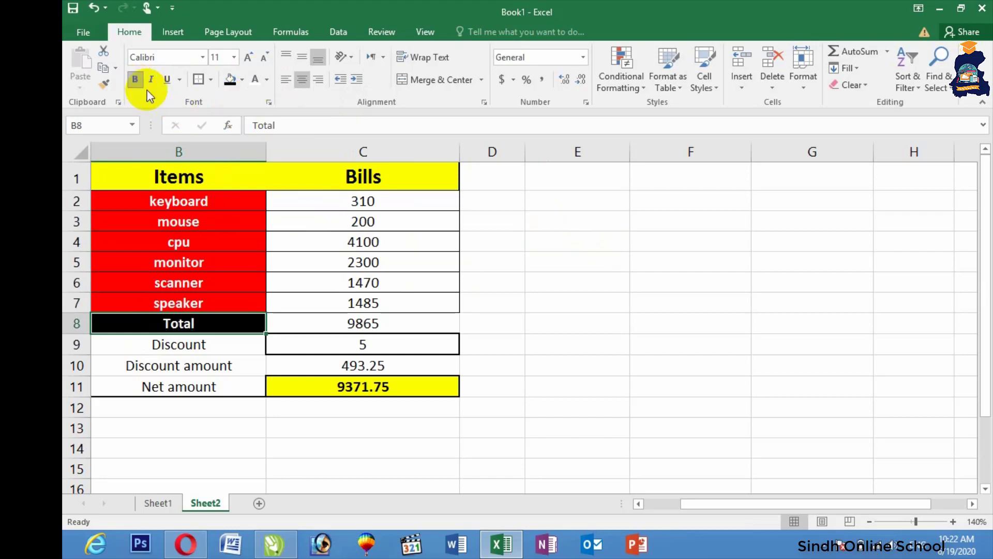
left_click(613, 334)
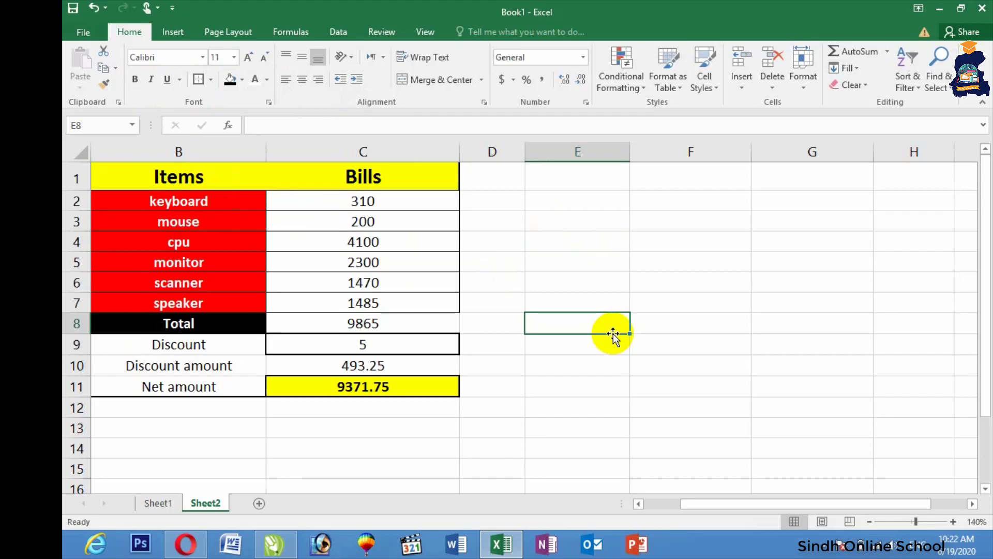
Step: Minimize Excel and refresh the desktop
left_click(939, 8)
right_click(783, 113)
left_click(746, 152)
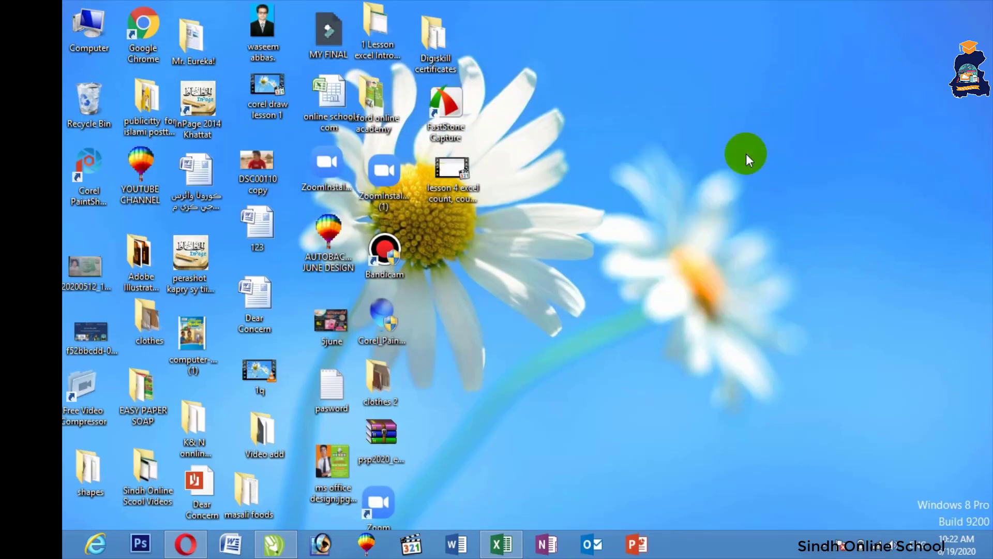